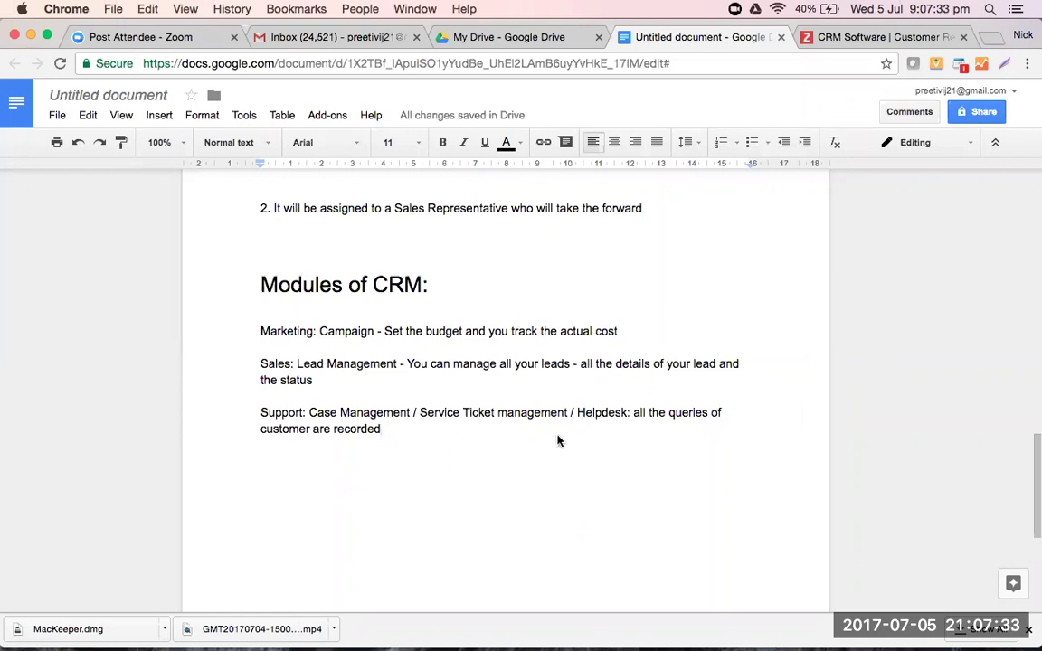
Switch from the CRM modules notes to the Zoho CRM website tab
{"action": "left_click", "coordinate": [877, 39]}
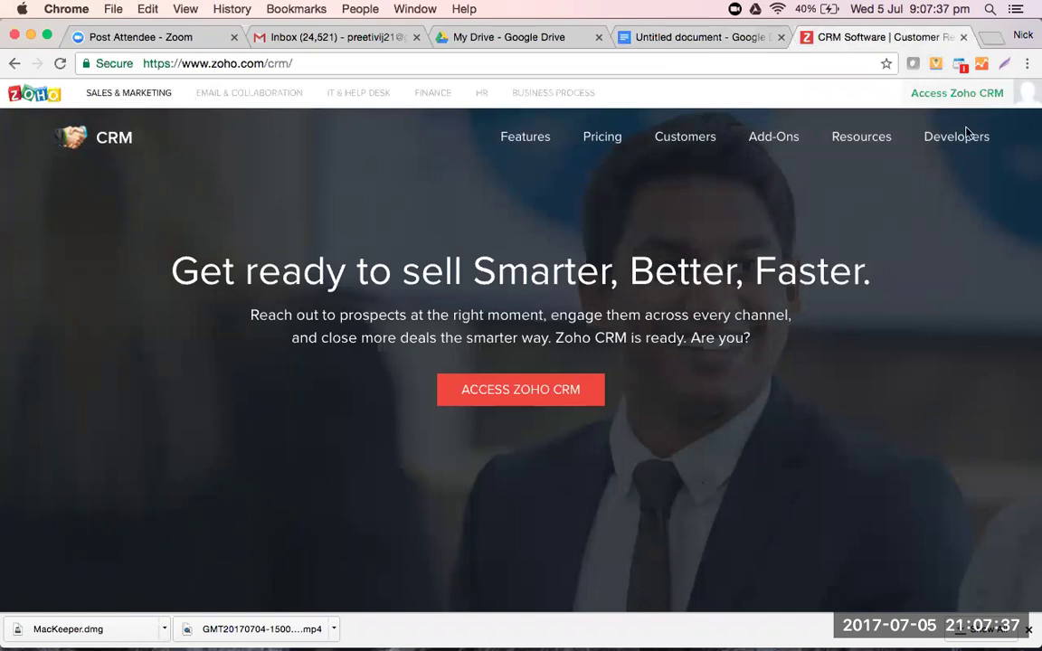
Sign into Zoho CRM to load the home dashboard with Todays Leads
{"action": "left_click", "coordinate": [993, 98]}
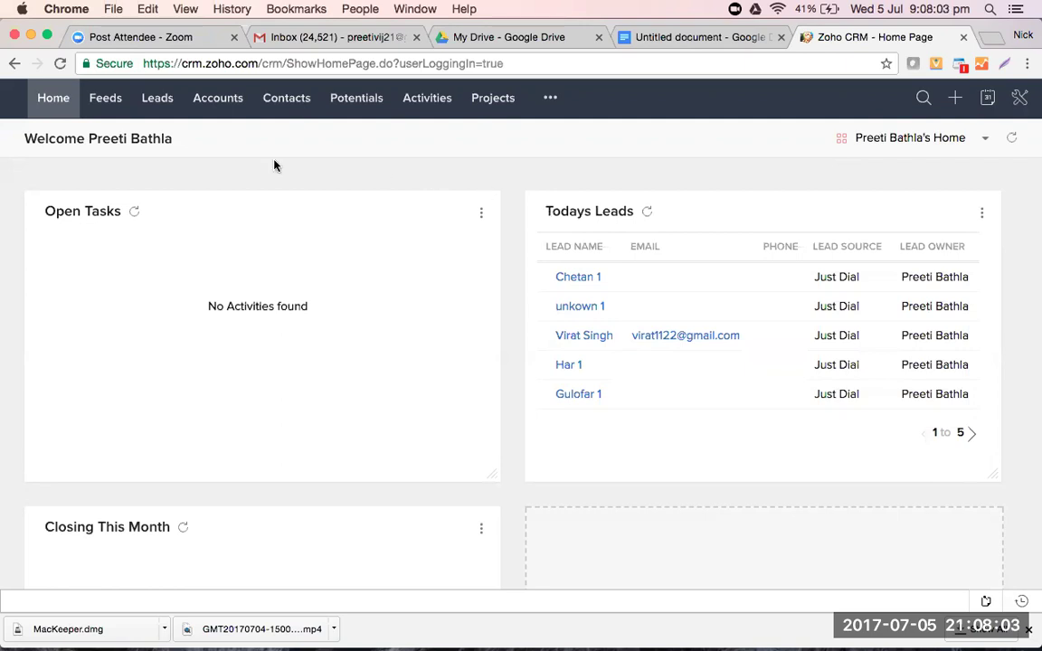
From the Leads list, start a new lead to get an empty Create Lead form
{"action": "left_click", "coordinate": [157, 100]}
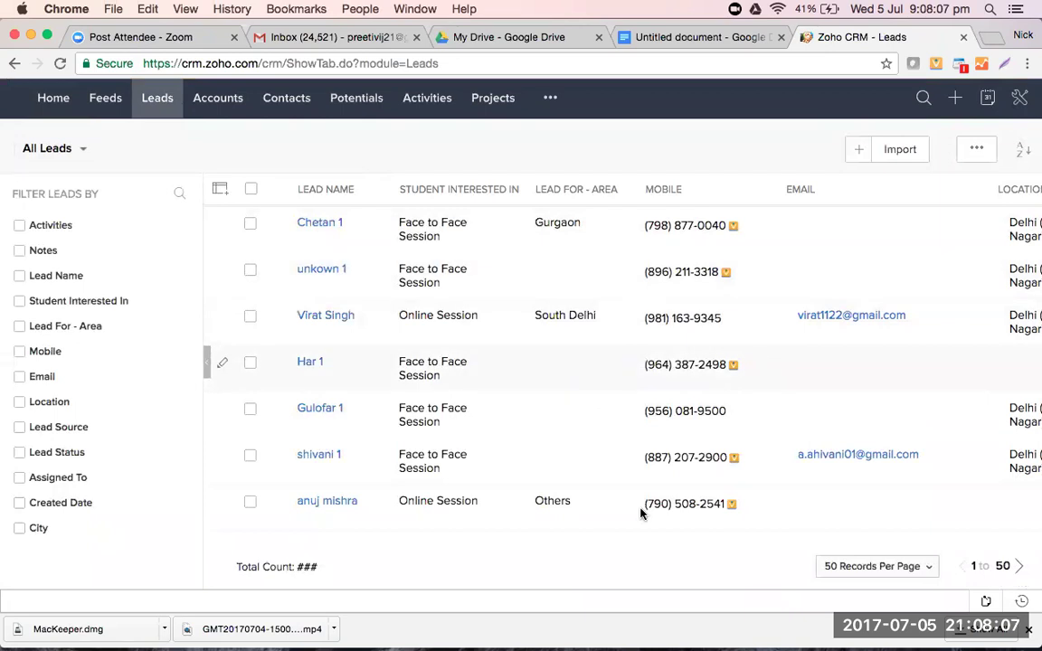
{"action": "left_click", "coordinate": [862, 149]}
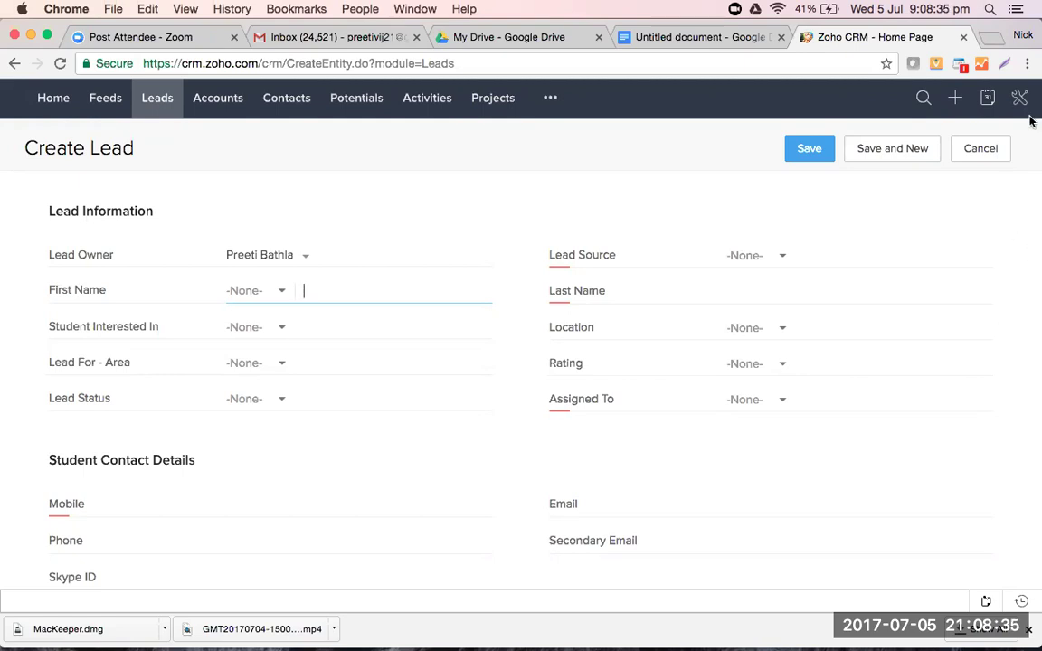
Open the zohocrm.com pricing page in a new browser tab
{"action": "left_click", "coordinate": [995, 38]}
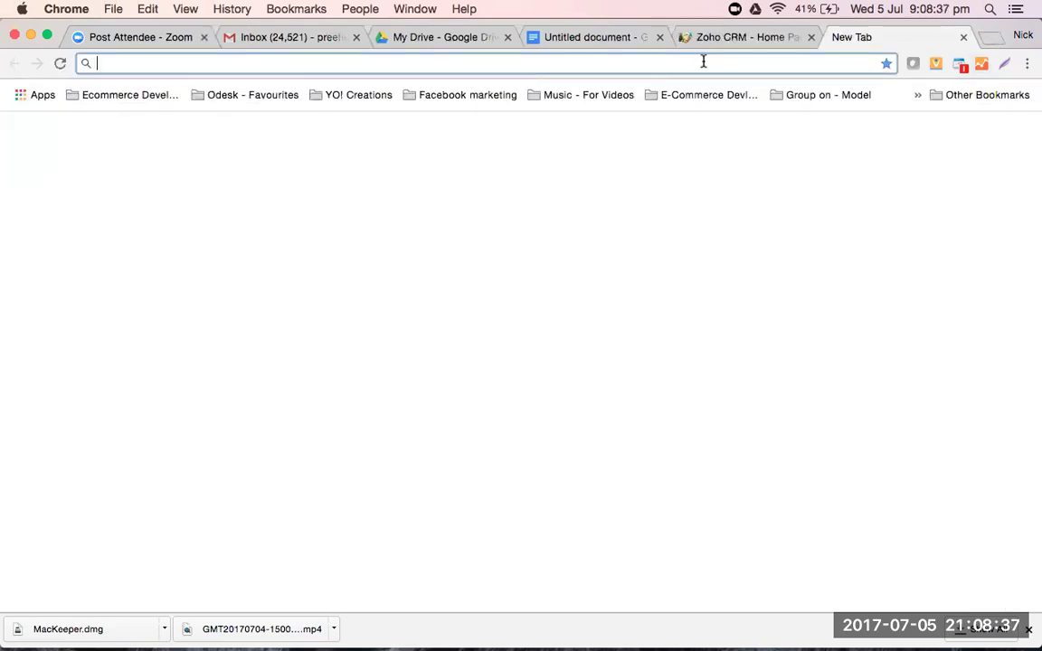
{"action": "type", "text": "zohocrm.com"}
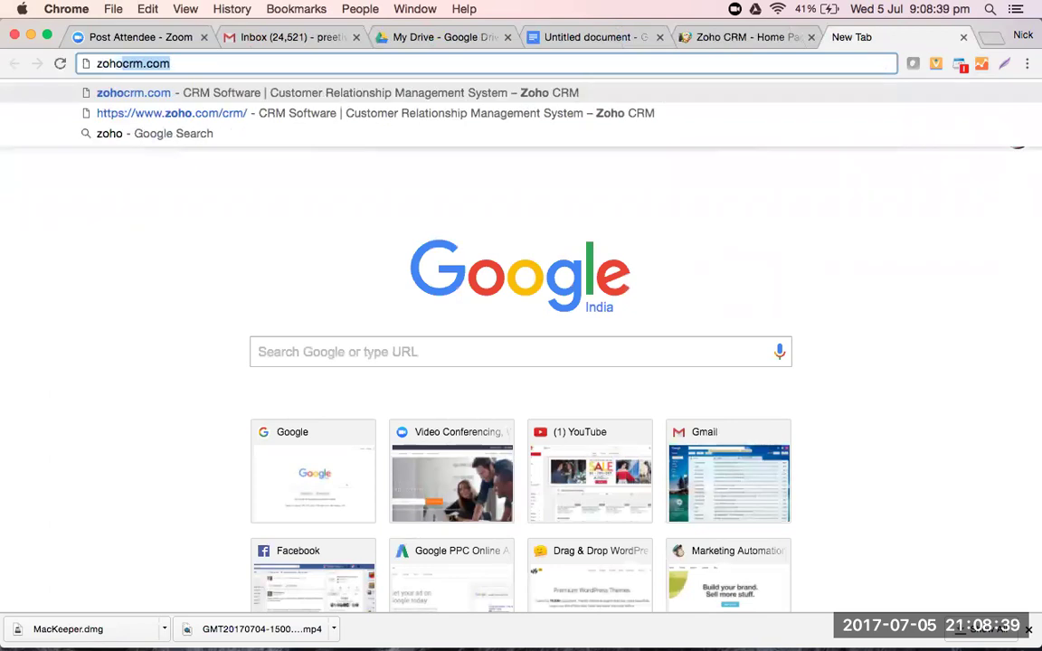
{"action": "key", "text": "Return"}
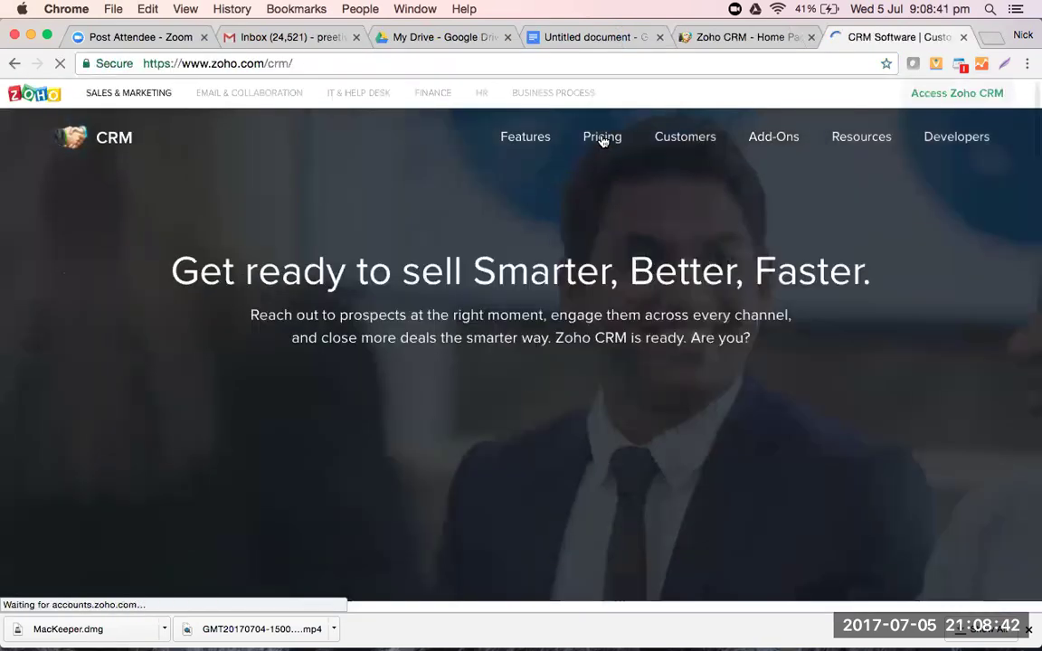
{"action": "left_click", "coordinate": [601, 137]}
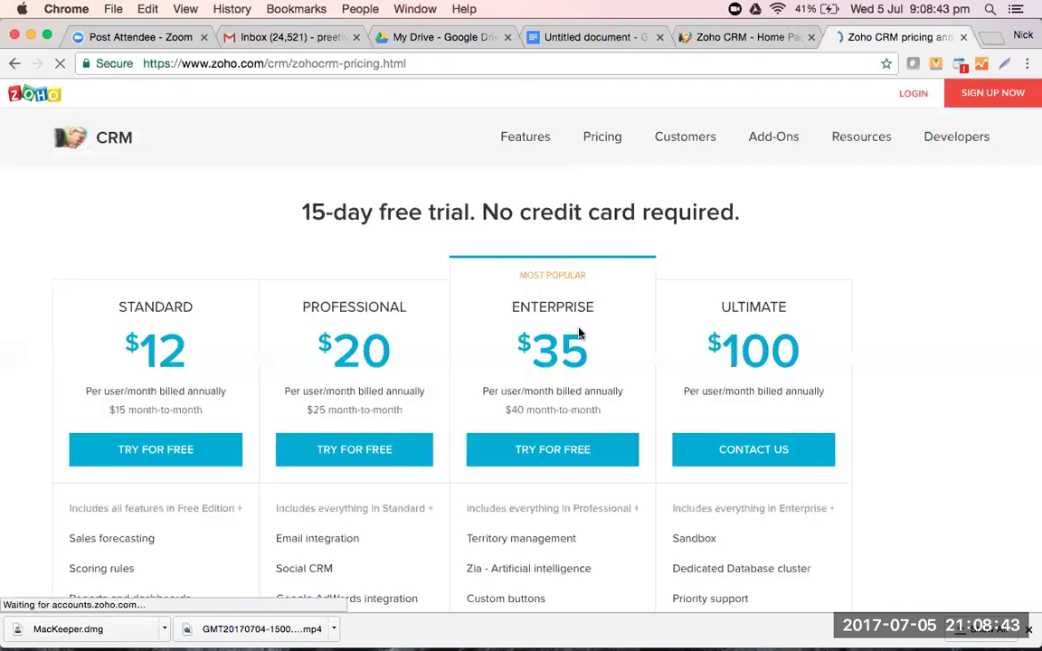
Review the plans, starting at the ₹720 Standard price, then return to Create Lead
{"action": "left_click_drag", "start_coordinate": [135, 377], "coordinate": [243, 378]}
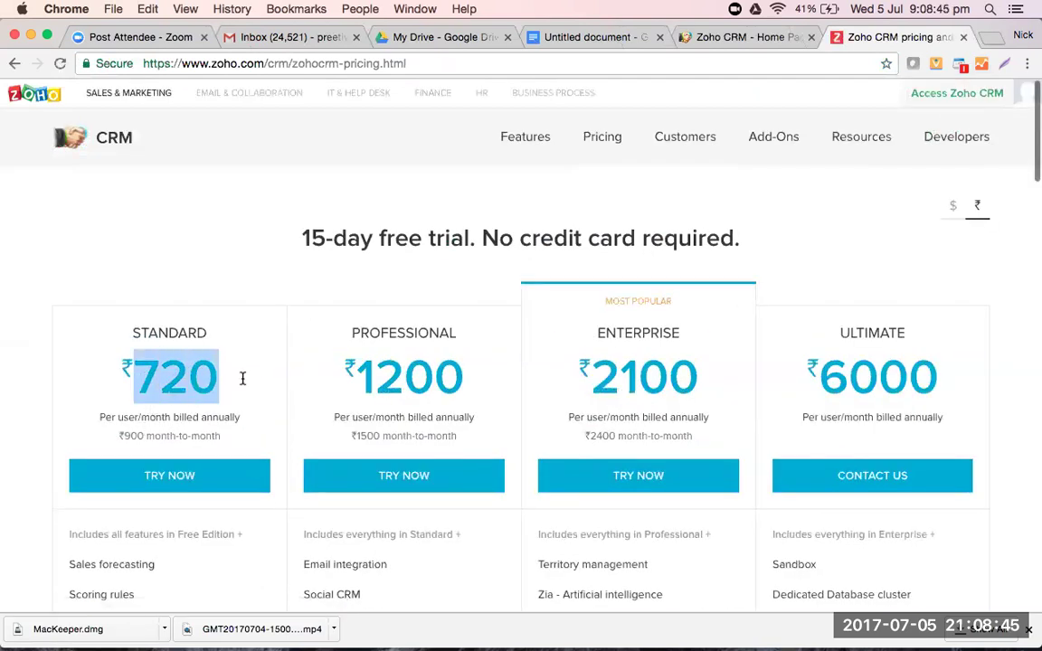
{"action": "left_click", "coordinate": [243, 378]}
{"action": "scroll", "coordinate": [243, 380], "scroll_direction": "down", "scroll_amount": 5}
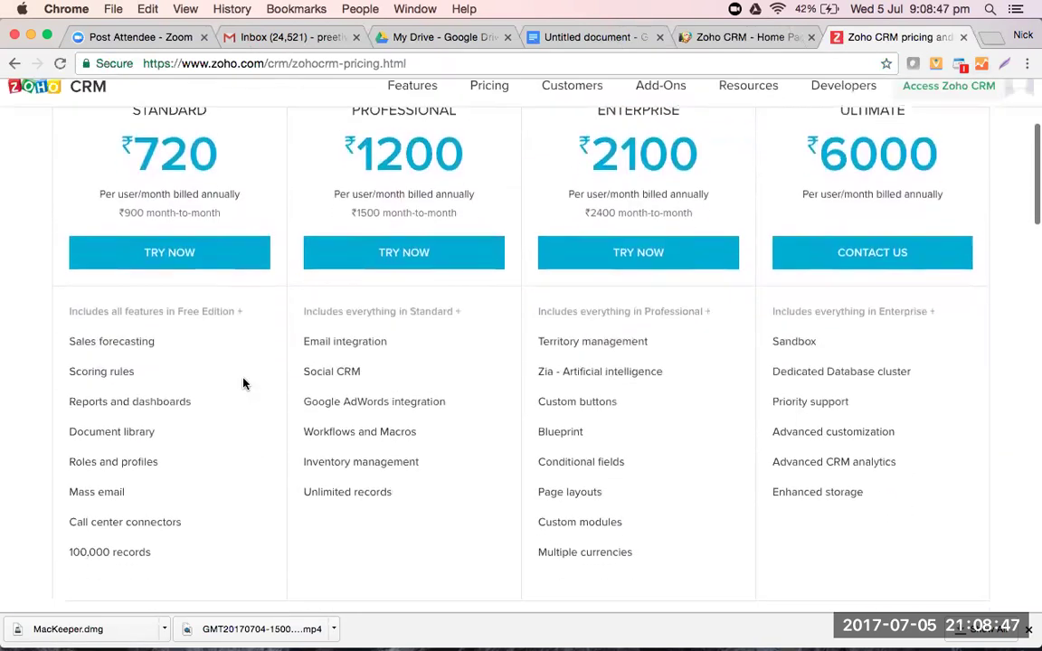
{"action": "scroll", "coordinate": [243, 384], "scroll_direction": "up", "scroll_amount": 4}
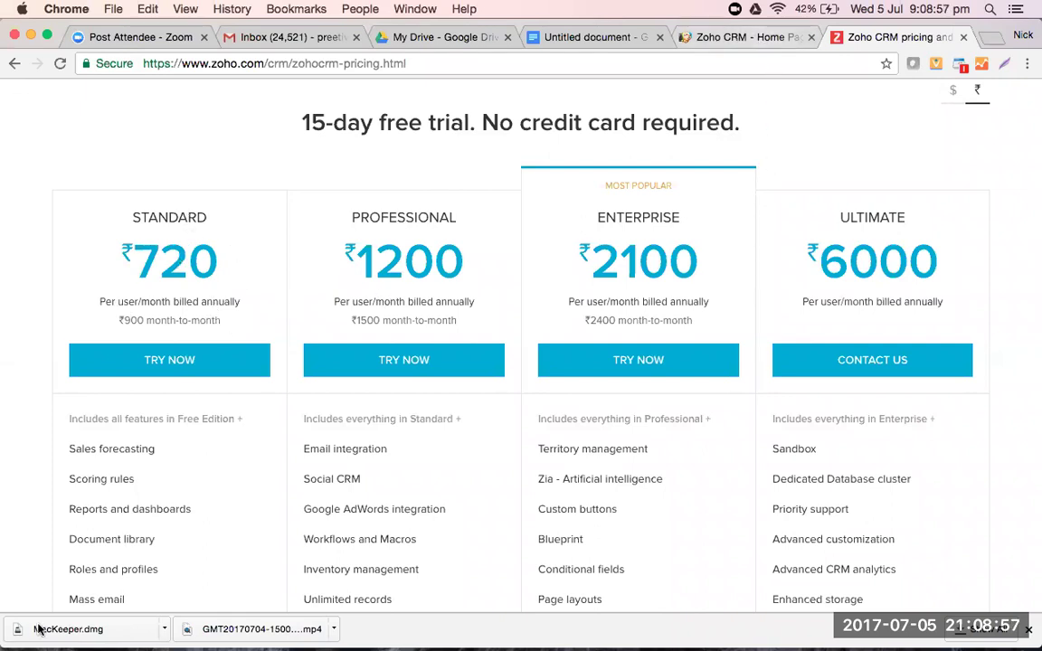
{"action": "left_click", "coordinate": [716, 41]}
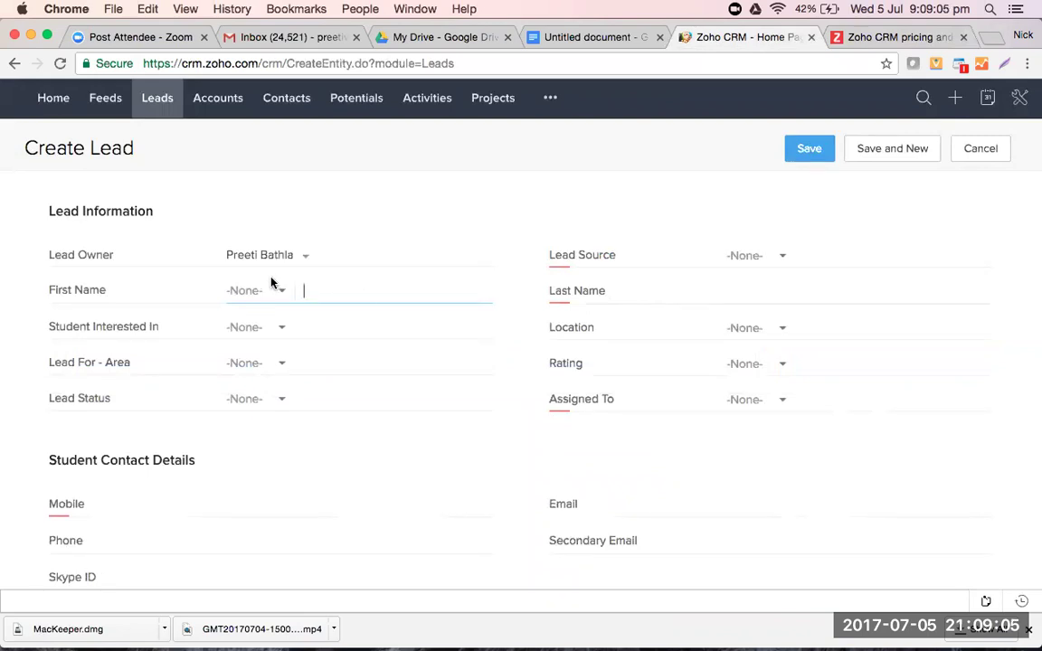
{"action": "left_click", "coordinate": [781, 256]}
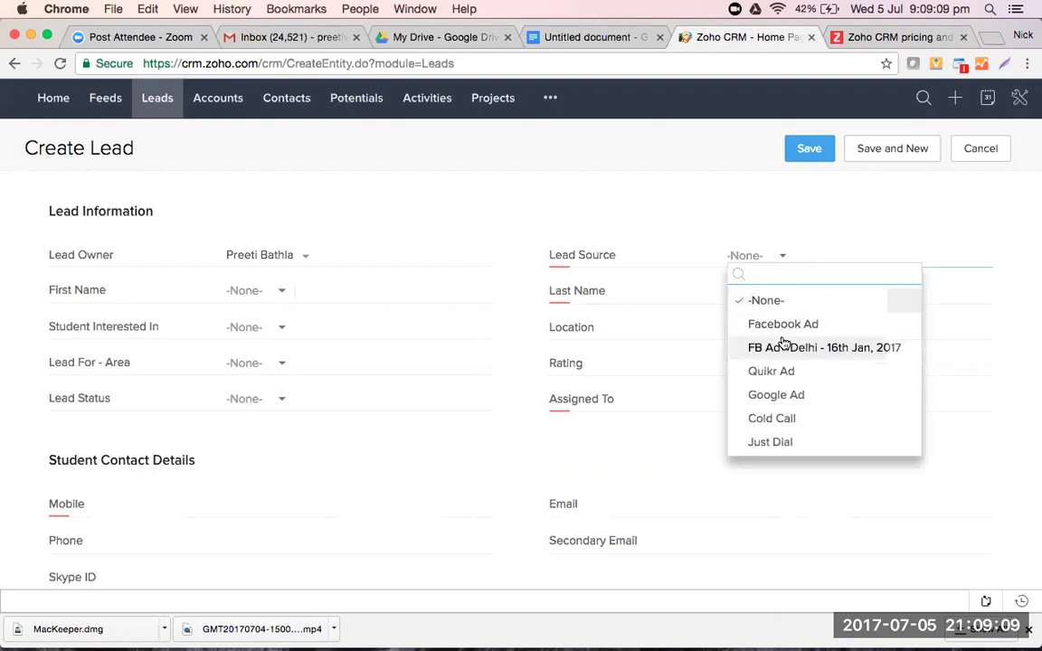
{"action": "scroll", "coordinate": [784, 343], "scroll_direction": "down", "scroll_amount": 3}
{"action": "scroll", "coordinate": [784, 344], "scroll_direction": "up", "scroll_amount": 1}
{"action": "scroll", "coordinate": [783, 343], "scroll_direction": "up", "scroll_amount": 2}
{"action": "scroll", "coordinate": [783, 344], "scroll_direction": "down", "scroll_amount": 3}
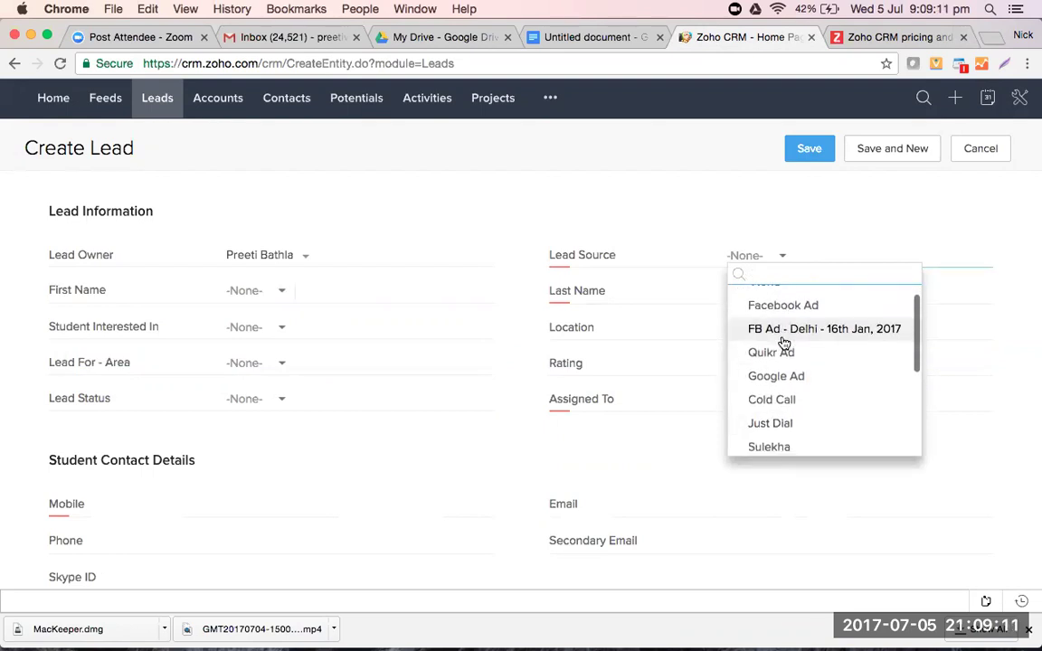
{"action": "scroll", "coordinate": [783, 344], "scroll_direction": "down", "scroll_amount": 2}
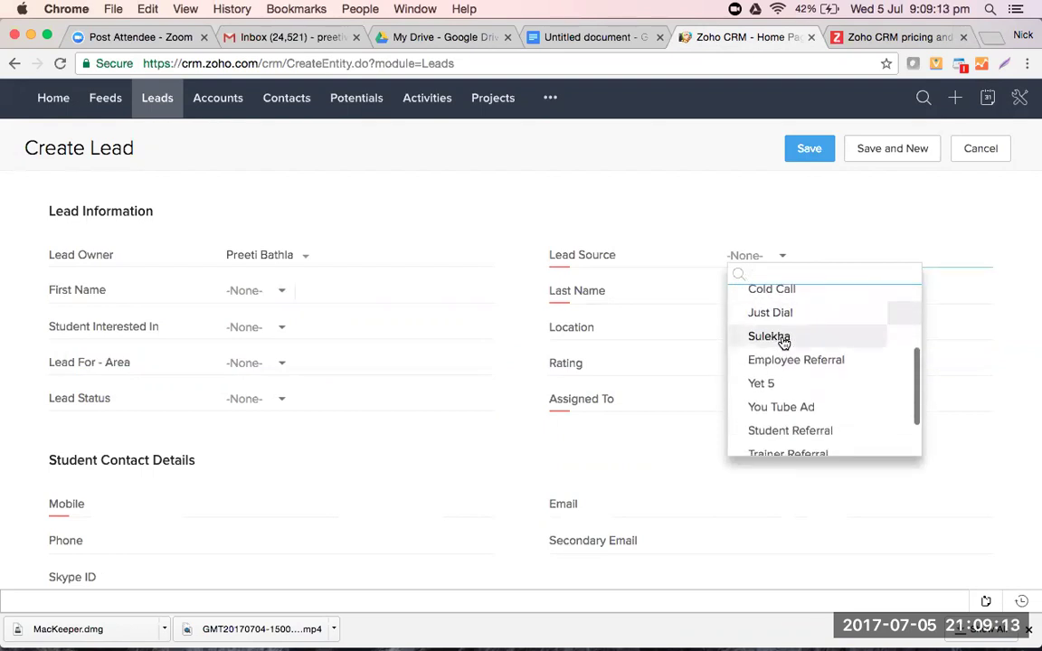
{"action": "scroll", "coordinate": [784, 342], "scroll_direction": "down", "scroll_amount": 3}
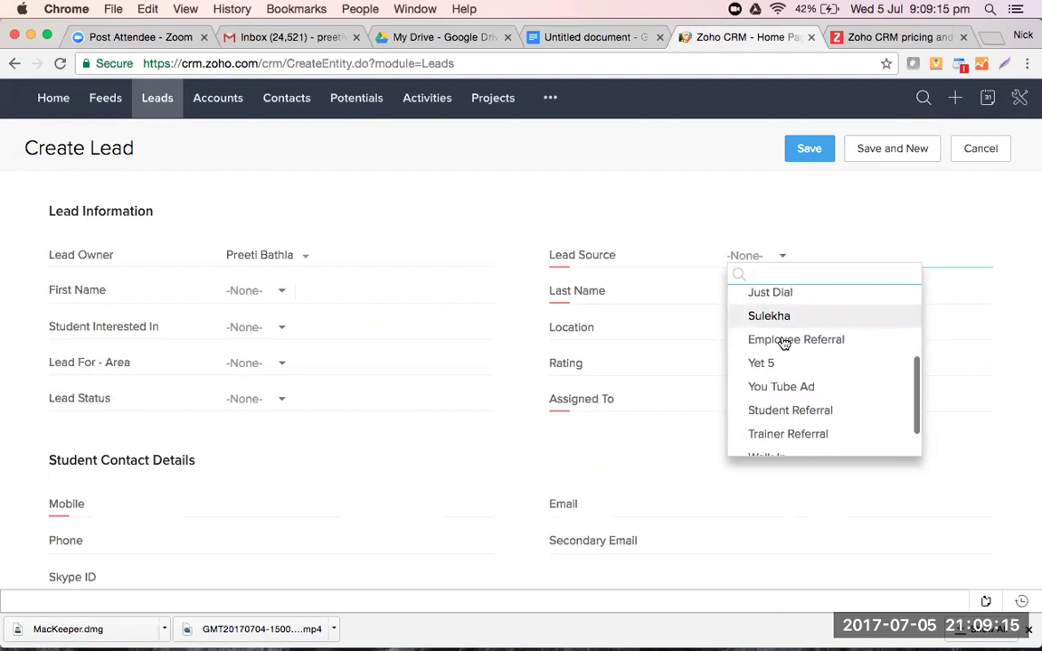
{"action": "scroll", "coordinate": [783, 344], "scroll_direction": "up", "scroll_amount": 1}
{"action": "scroll", "coordinate": [783, 343], "scroll_direction": "down", "scroll_amount": 1}
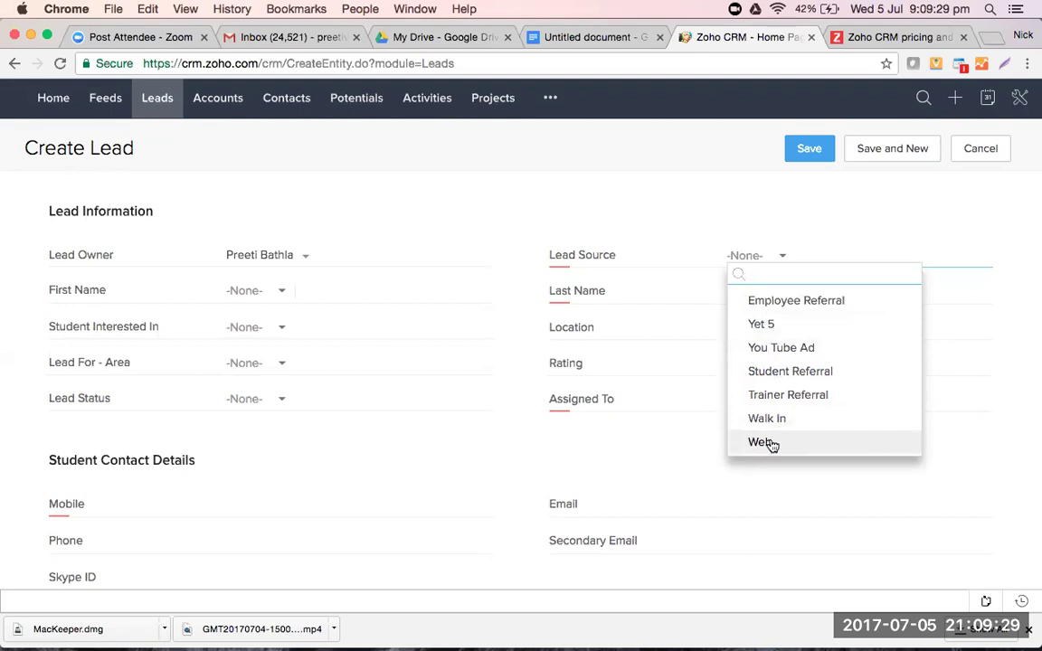
{"action": "double_click", "coordinate": [801, 243]}
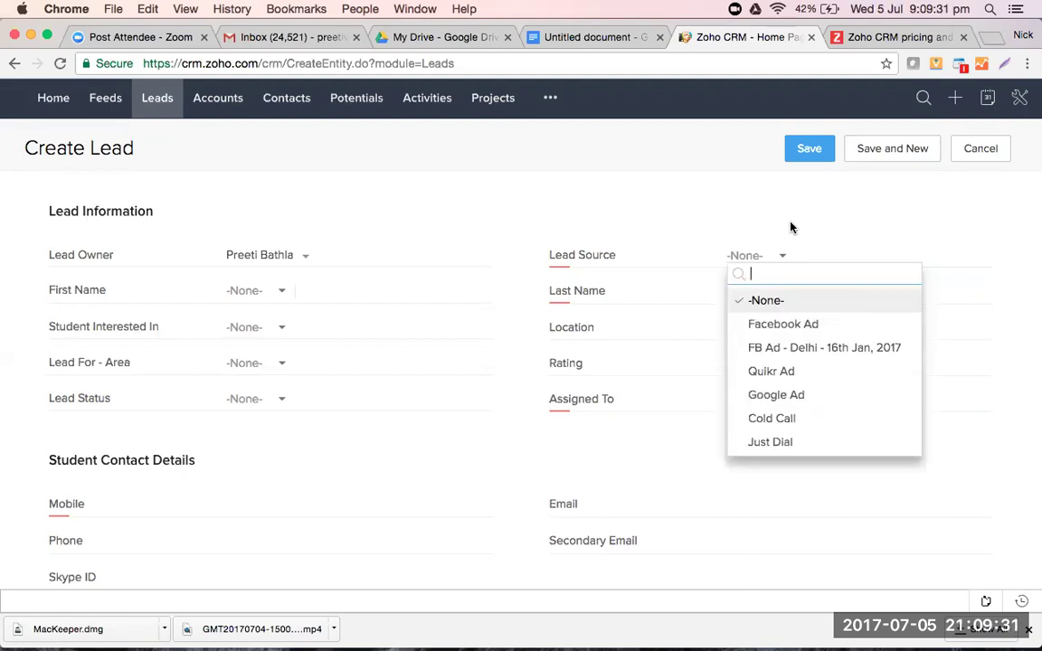
{"action": "left_click", "coordinate": [789, 227]}
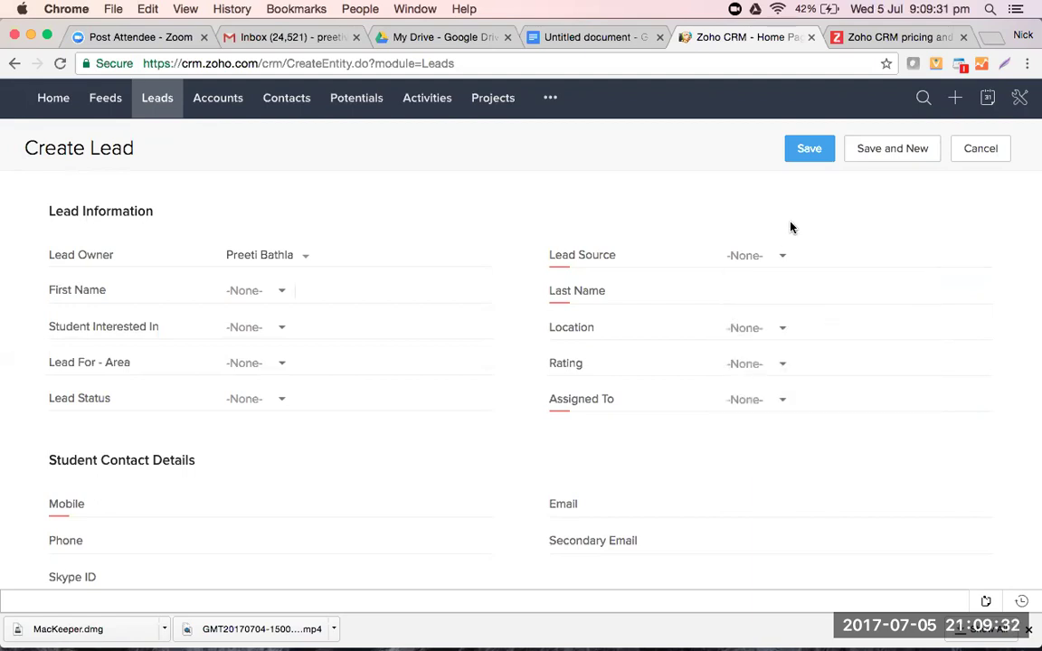
{"action": "left_click", "coordinate": [284, 330]}
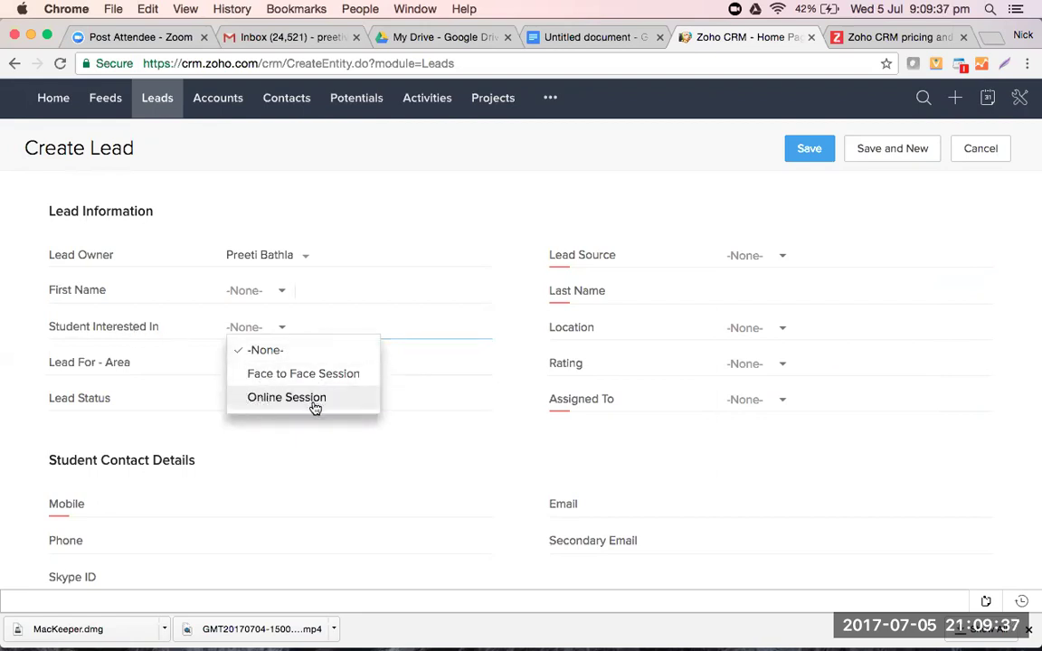
{"action": "left_click", "coordinate": [312, 451]}
{"action": "left_click", "coordinate": [246, 364]}
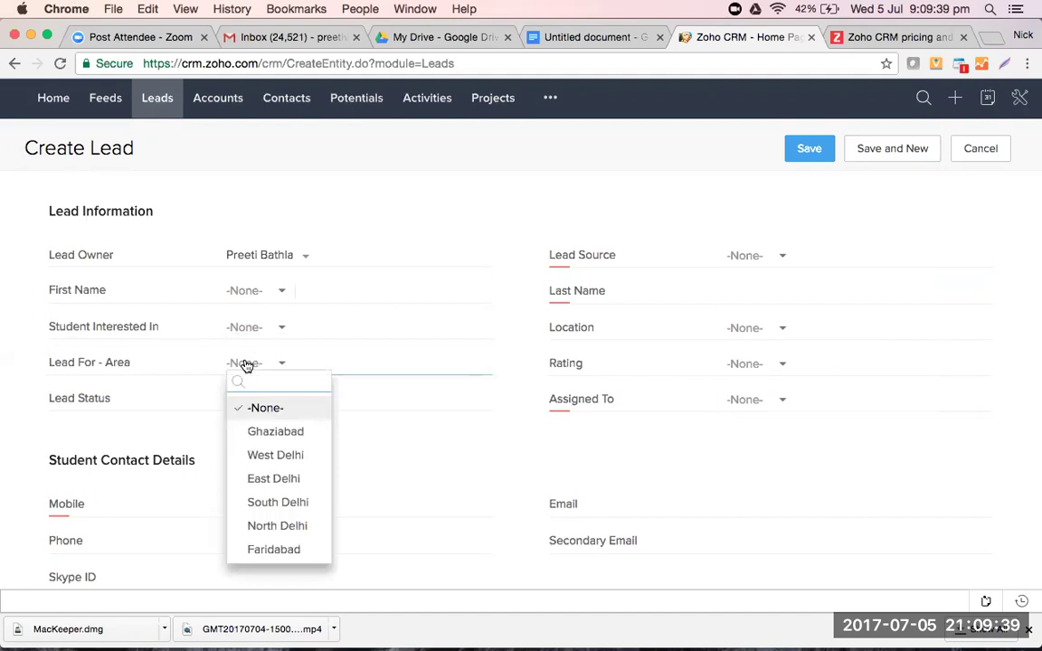
{"action": "left_click", "coordinate": [419, 429]}
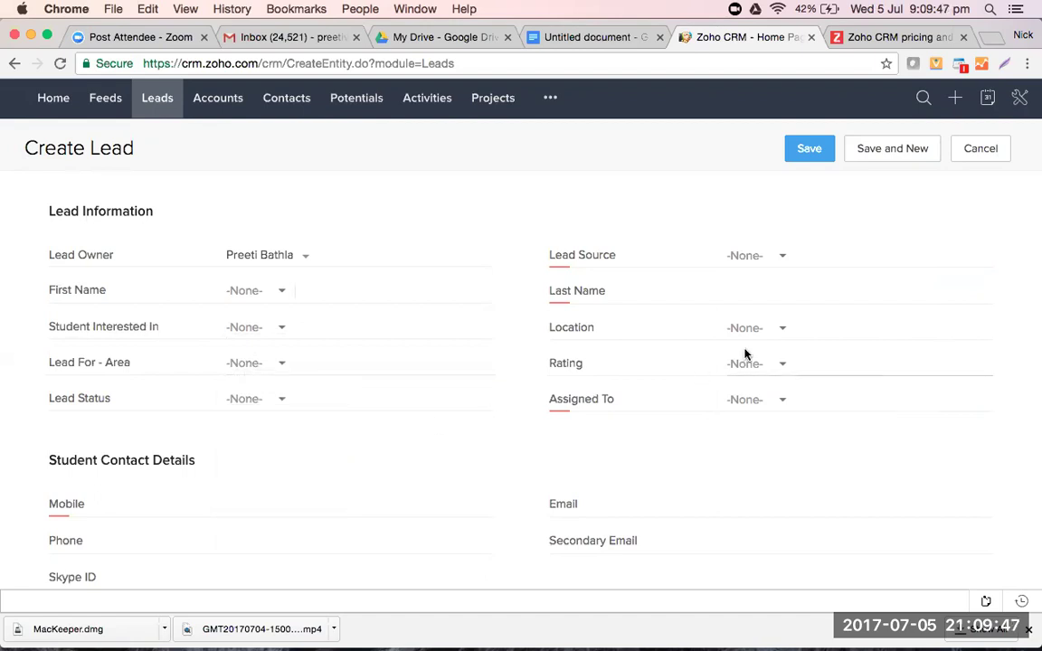
{"action": "left_click", "coordinate": [780, 336]}
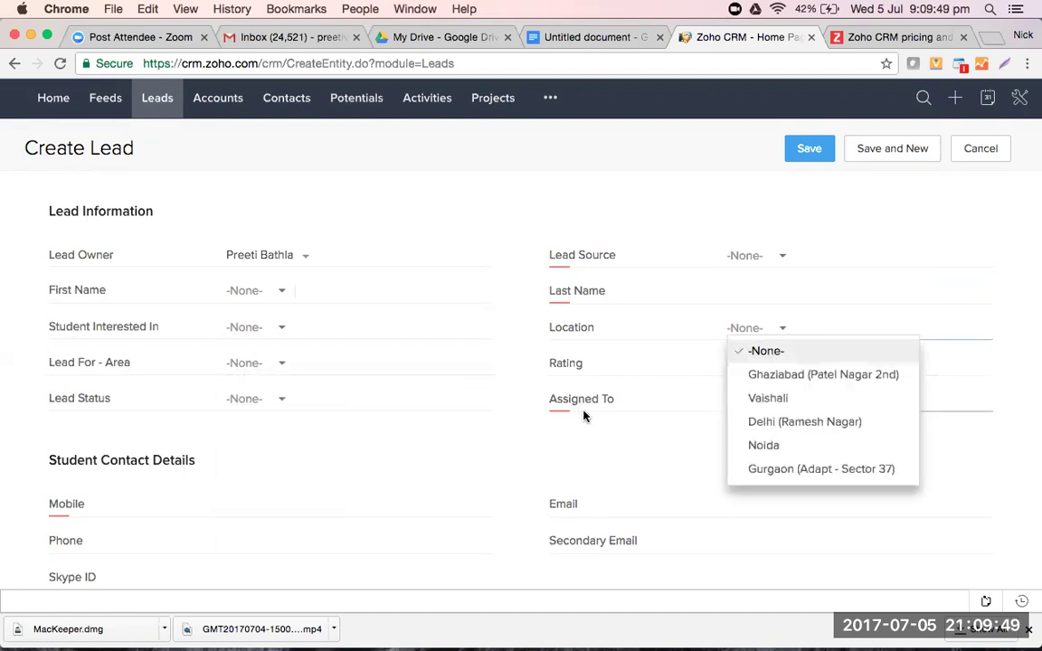
{"action": "left_click", "coordinate": [645, 407]}
{"action": "left_click", "coordinate": [758, 368]}
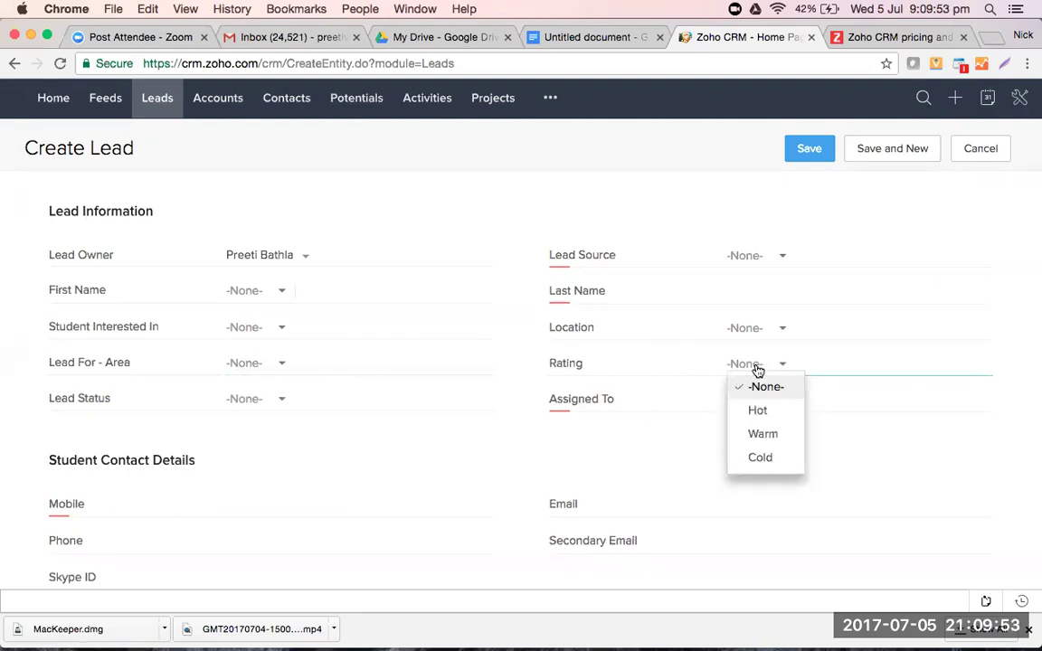
{"action": "left_click", "coordinate": [649, 435]}
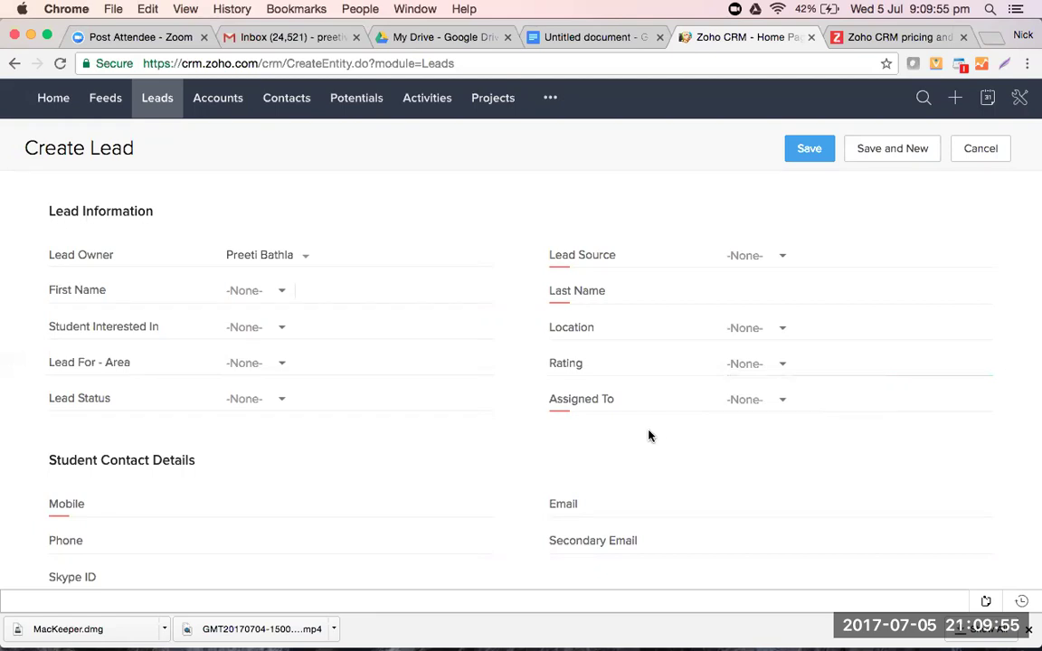
{"action": "left_click", "coordinate": [738, 399]}
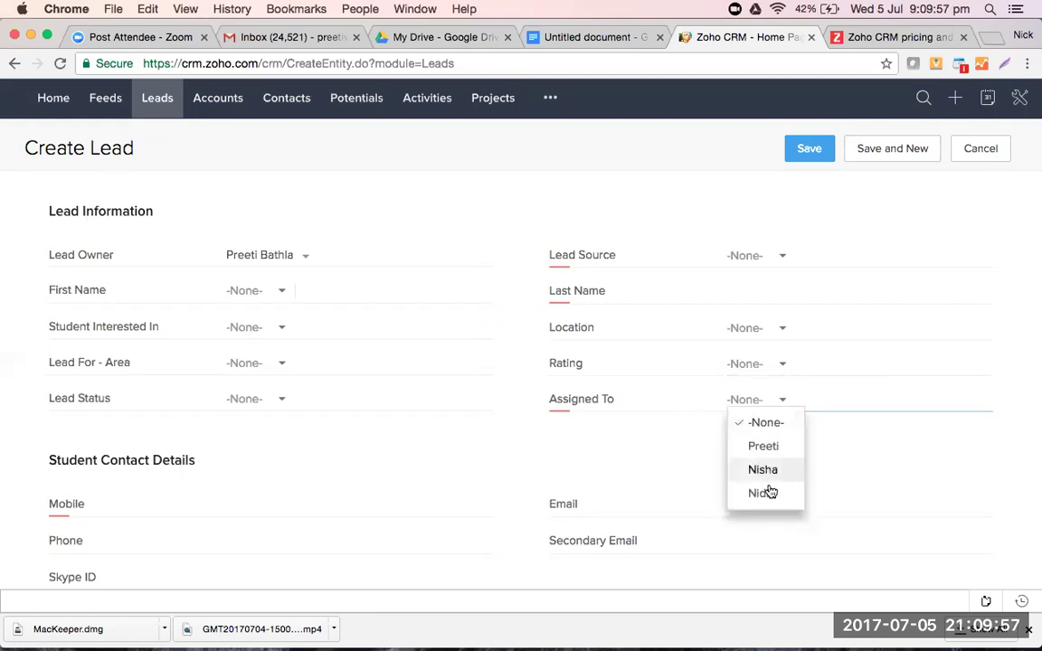
{"action": "left_click", "coordinate": [624, 483]}
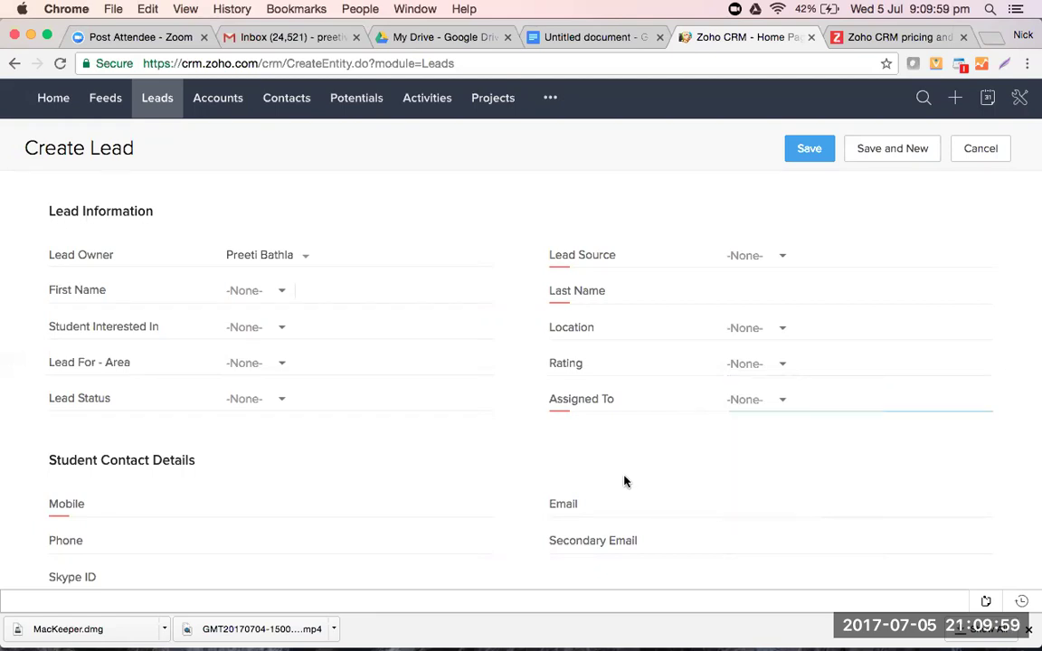
{"action": "scroll", "coordinate": [625, 480], "scroll_direction": "down", "scroll_amount": 3}
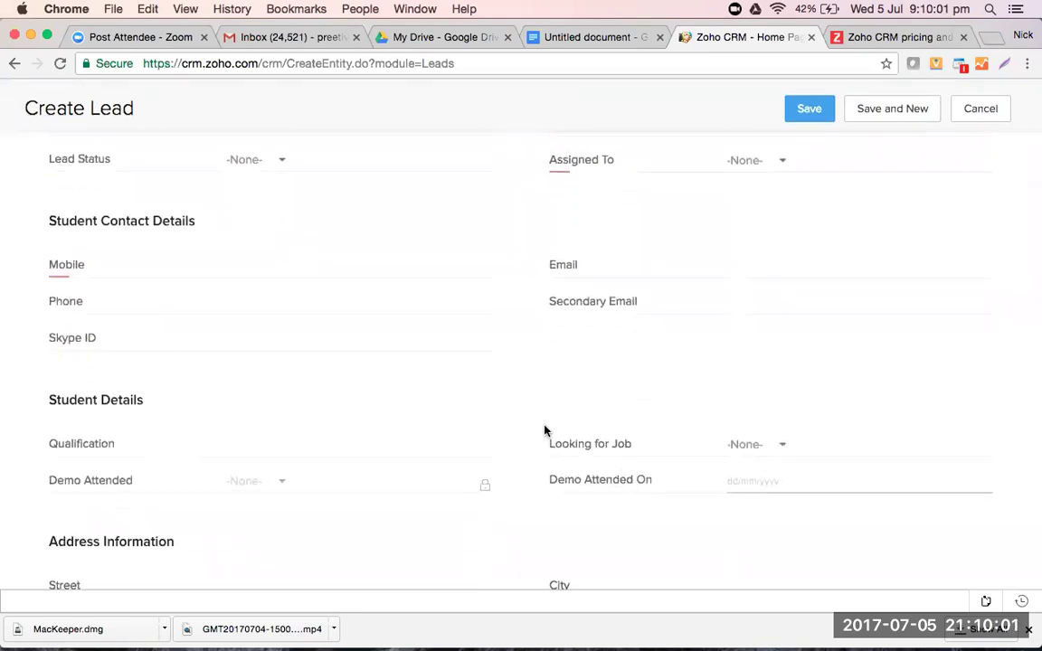
{"action": "left_click", "coordinate": [140, 269]}
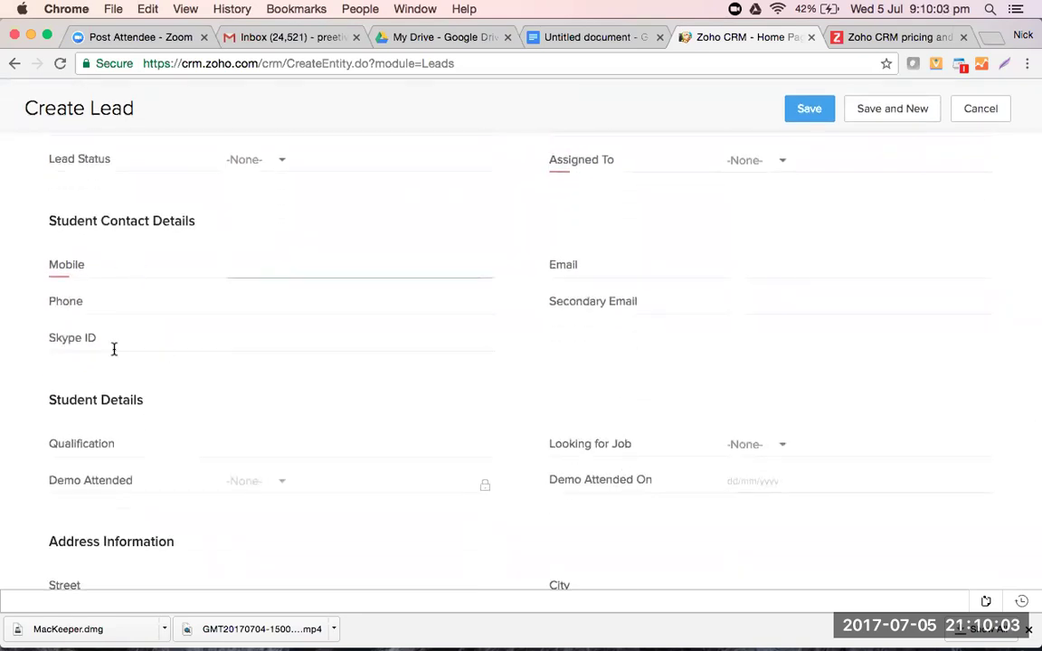
{"action": "left_click", "coordinate": [171, 296]}
{"action": "left_click", "coordinate": [221, 331]}
{"action": "left_click", "coordinate": [663, 256]}
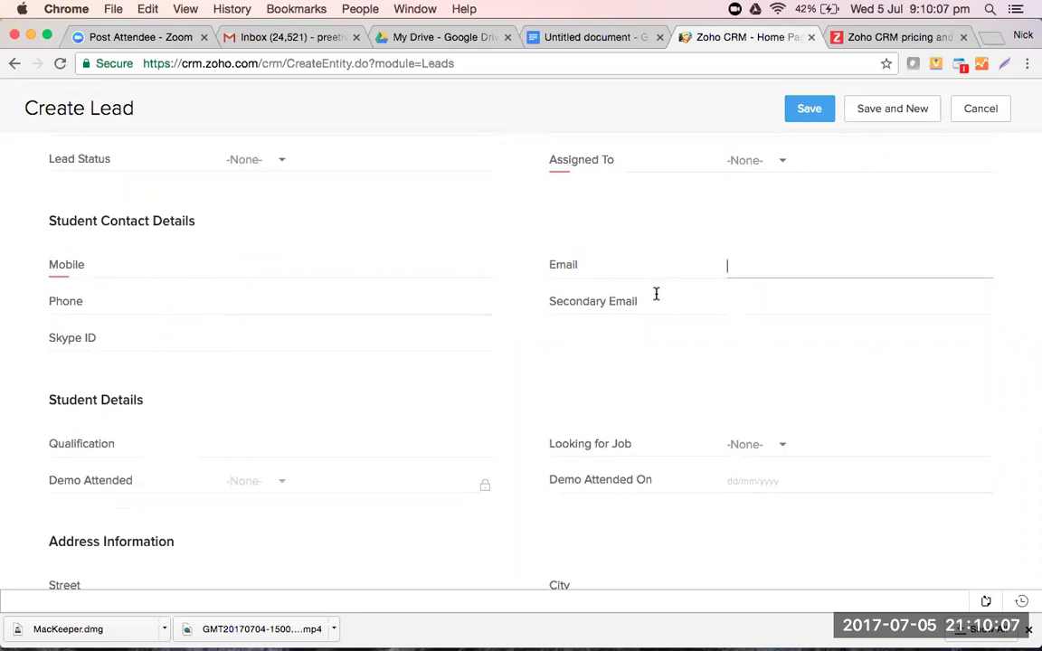
{"action": "left_click", "coordinate": [656, 299]}
{"action": "scroll", "coordinate": [494, 395], "scroll_direction": "down", "scroll_amount": 3}
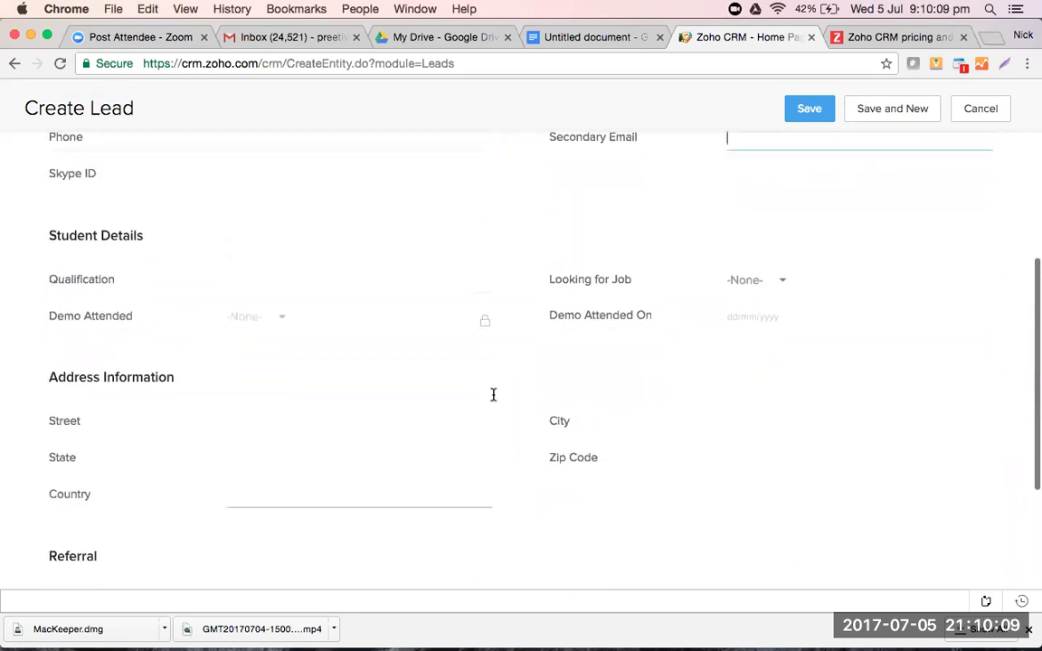
{"action": "scroll", "coordinate": [493, 395], "scroll_direction": "up", "scroll_amount": 1}
{"action": "left_click", "coordinate": [237, 291]}
{"action": "left_click", "coordinate": [283, 324]}
{"action": "left_click", "coordinate": [757, 332]}
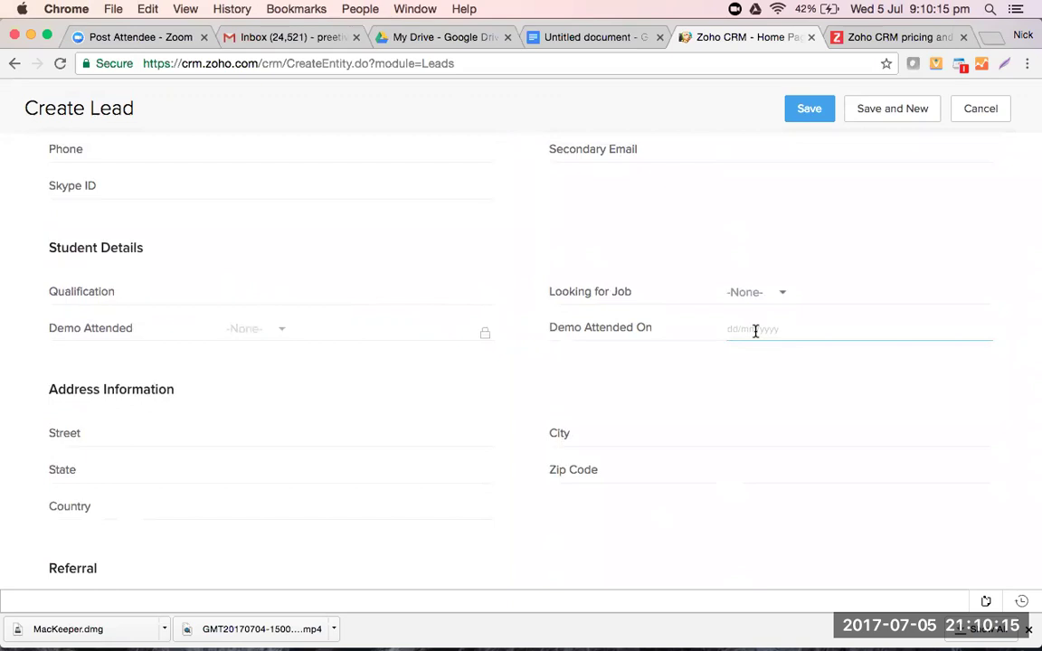
{"action": "left_click", "coordinate": [764, 294]}
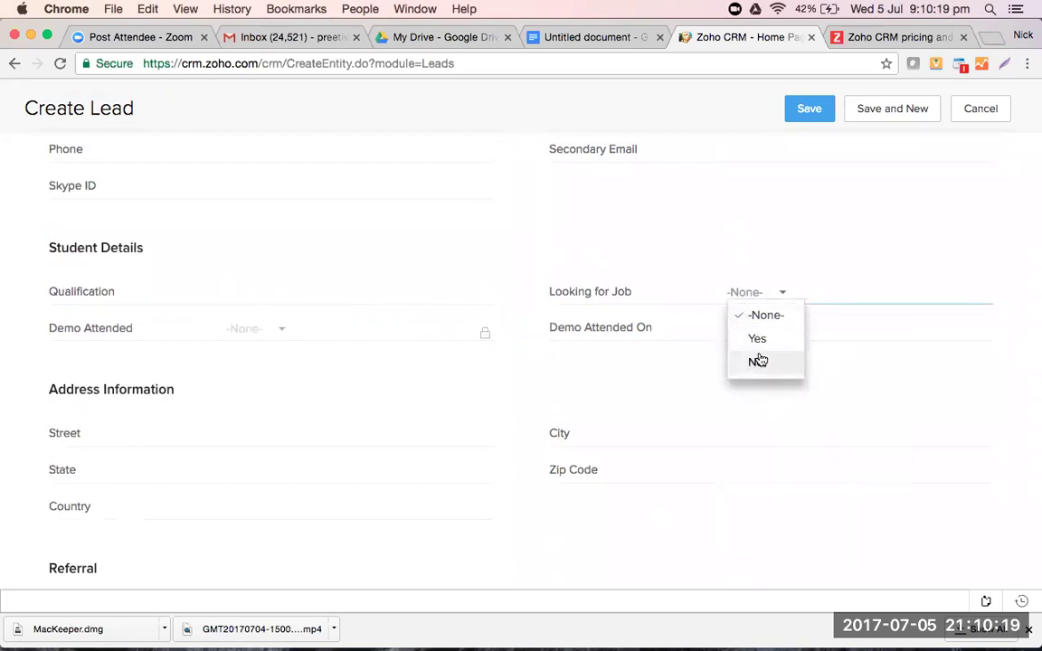
{"action": "left_click", "coordinate": [705, 391]}
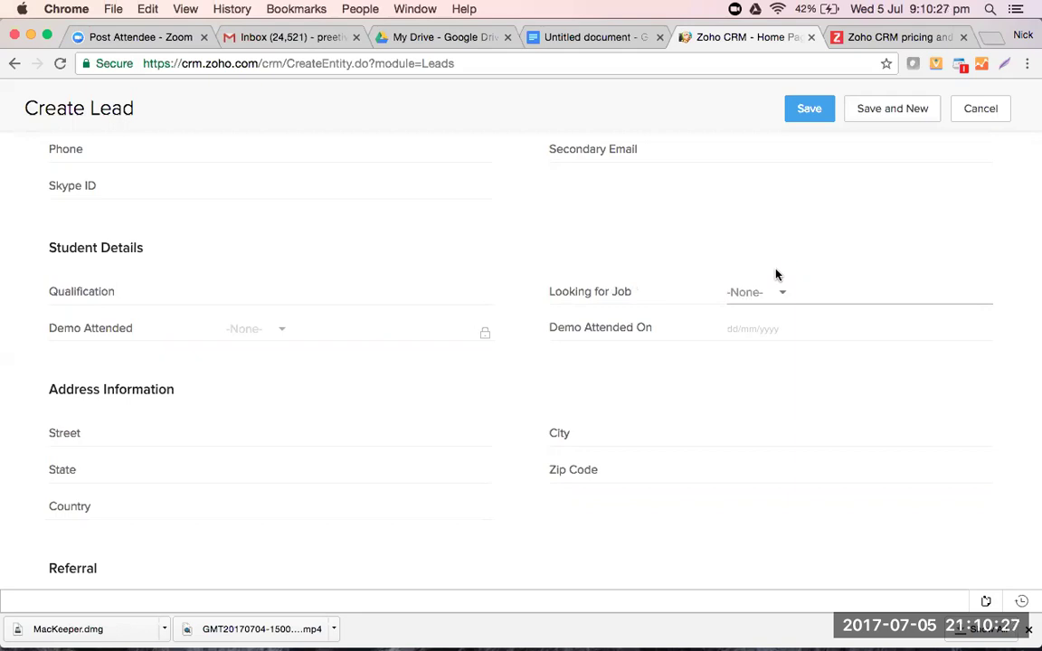
{"action": "scroll", "coordinate": [699, 384], "scroll_direction": "down", "scroll_amount": 3}
{"action": "scroll", "coordinate": [699, 385], "scroll_direction": "down", "scroll_amount": 3}
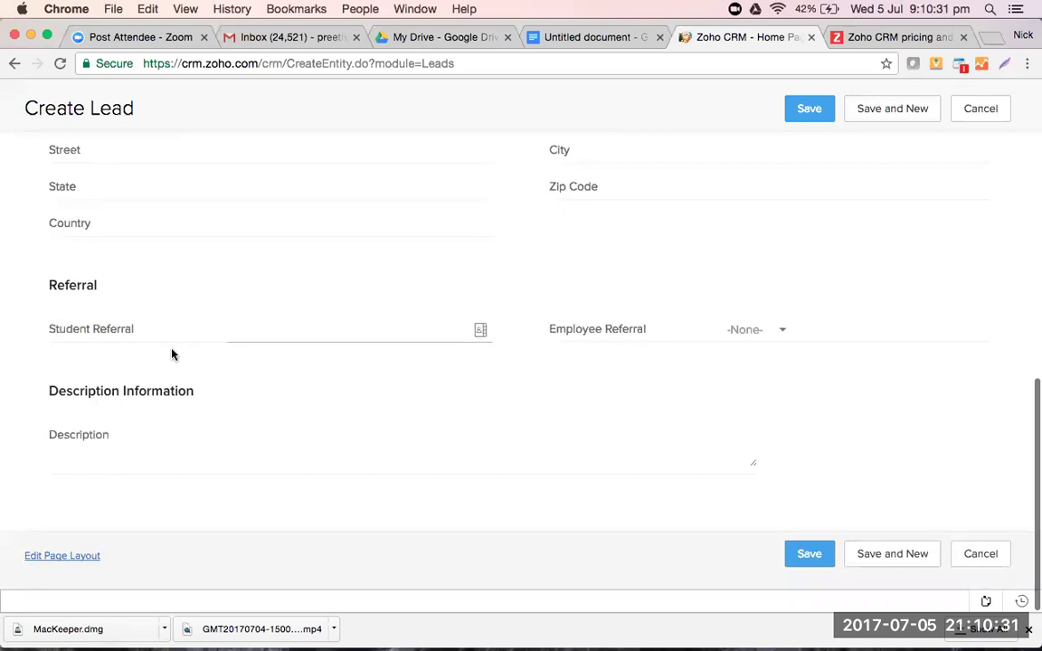
{"action": "scroll", "coordinate": [352, 338], "scroll_direction": "up", "scroll_amount": 10}
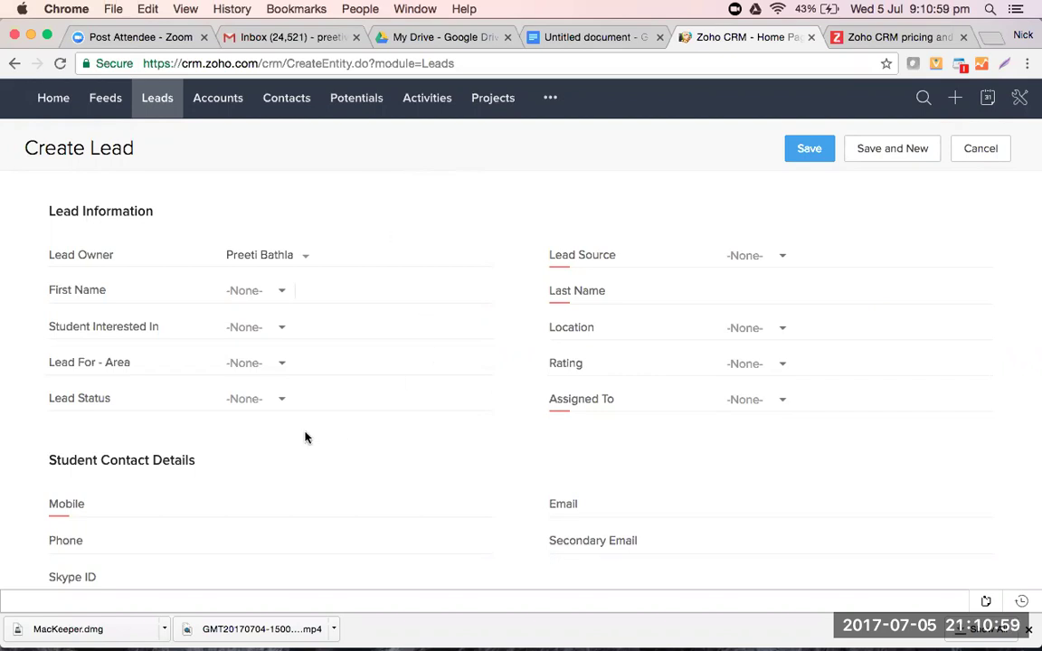
{"action": "left_click", "coordinate": [783, 401]}
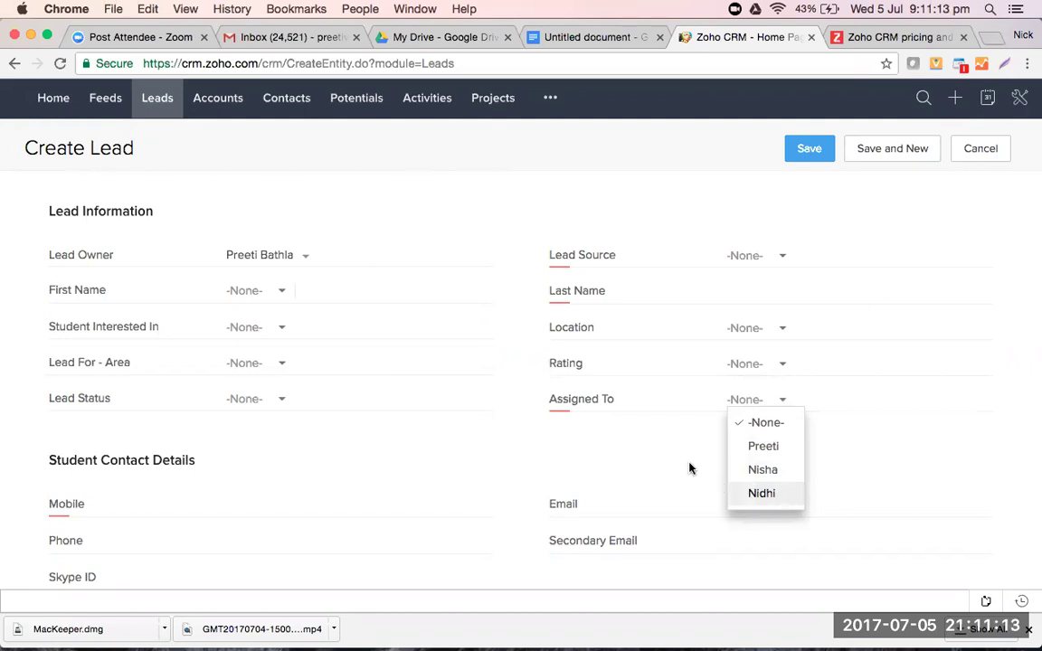
{"action": "left_click", "coordinate": [543, 457]}
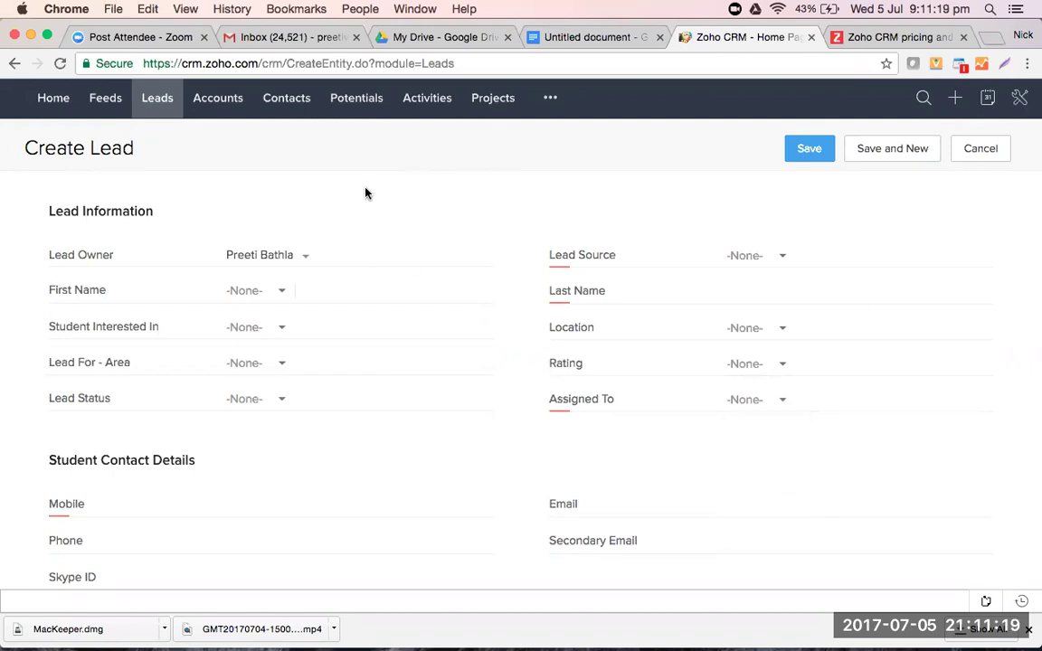
{"action": "left_click", "coordinate": [218, 100]}
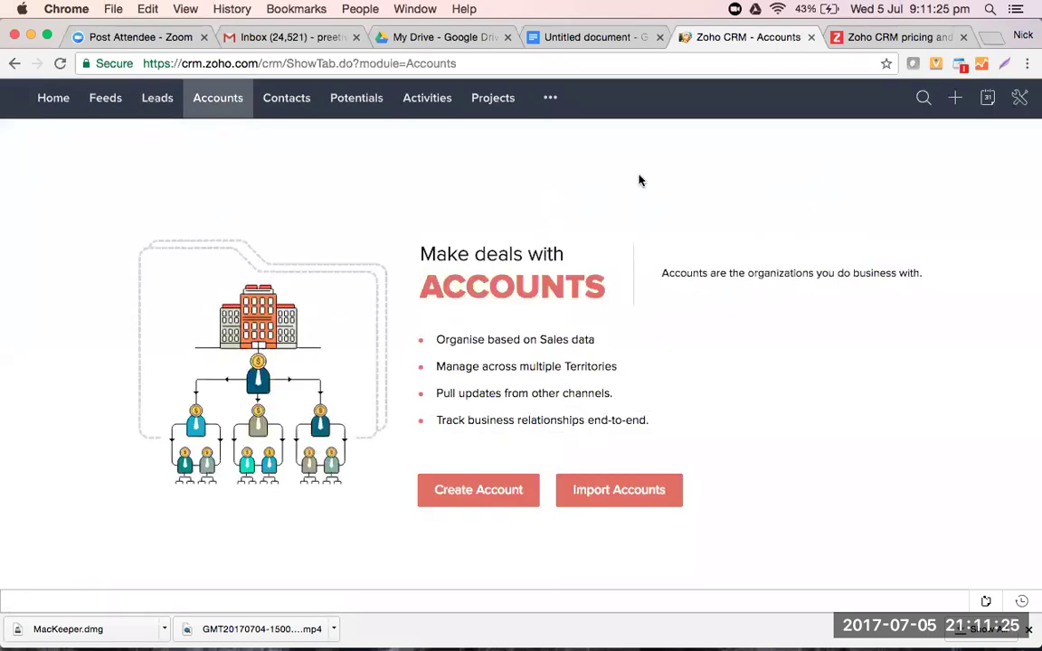
Go to the Contacts module's All Contacts list
{"action": "left_click", "coordinate": [278, 104]}
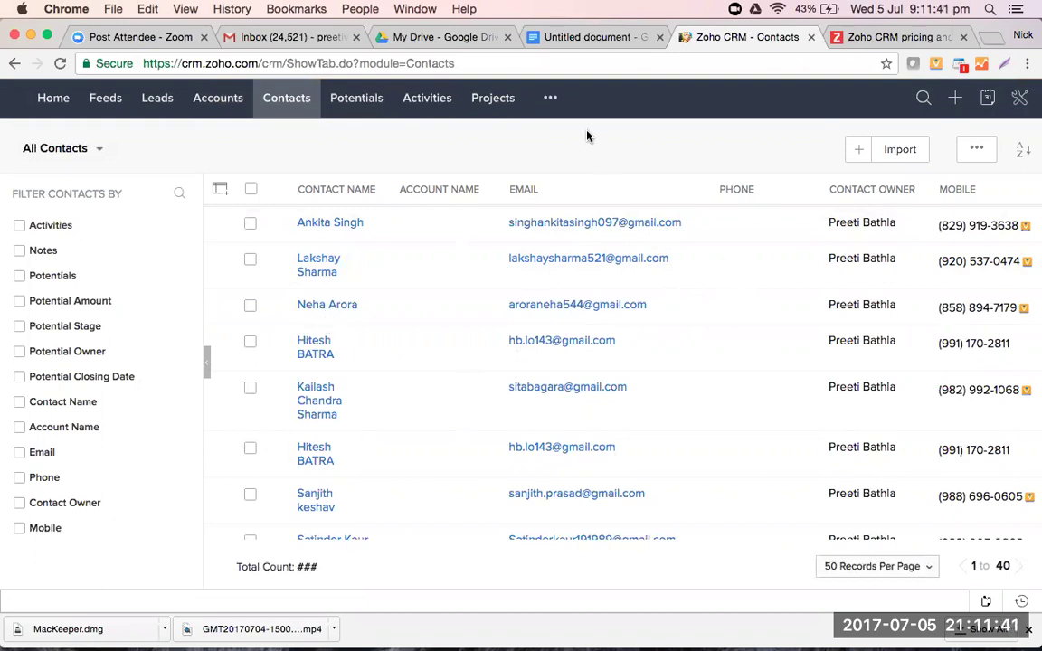
Check the notes and pricing tabs, then return to the CRM Home dashboard
{"action": "left_click", "coordinate": [596, 38]}
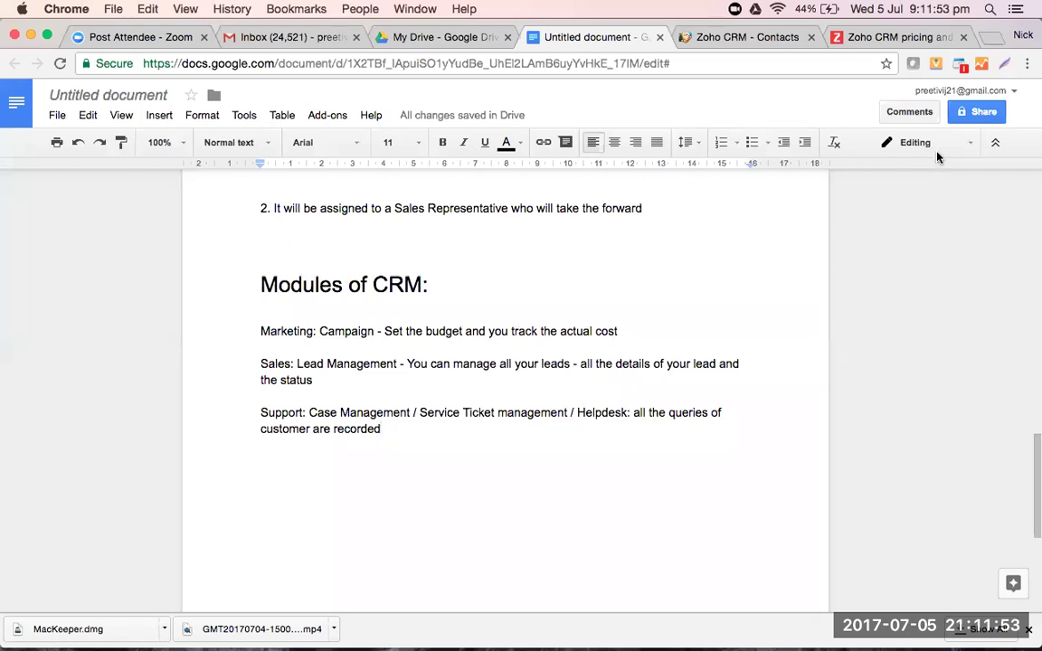
{"action": "left_click", "coordinate": [870, 38]}
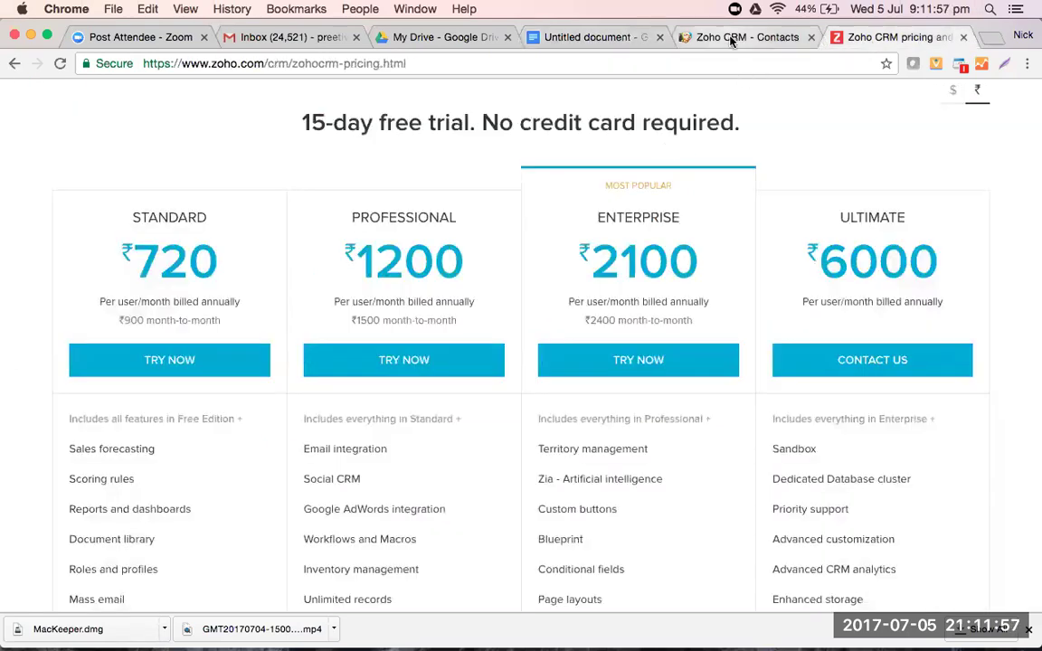
{"action": "left_click", "coordinate": [731, 38]}
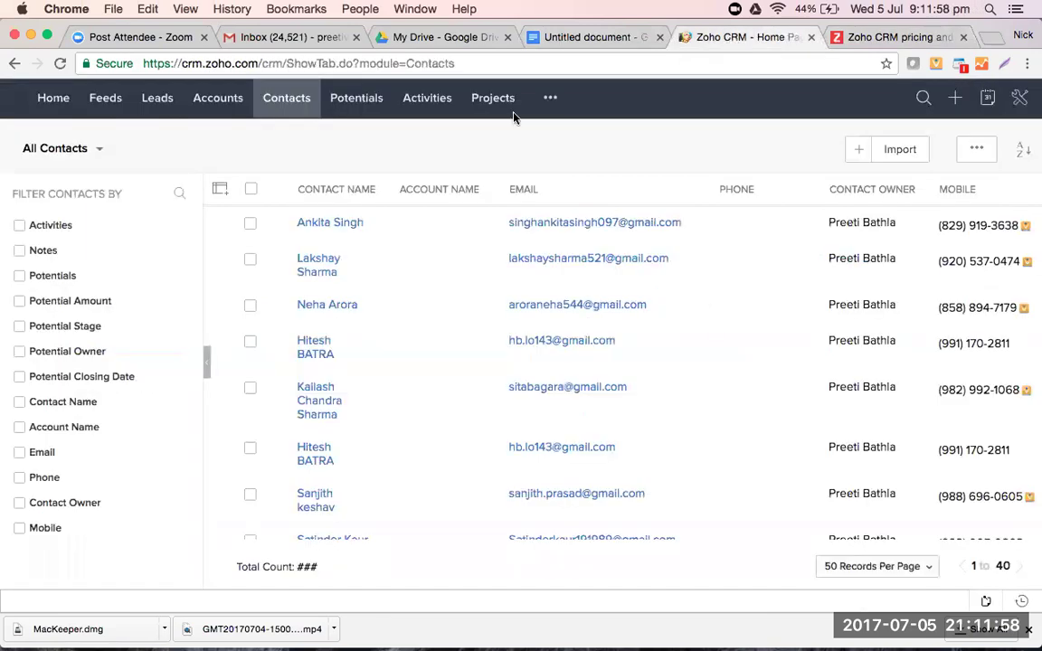
{"action": "left_click", "coordinate": [54, 101]}
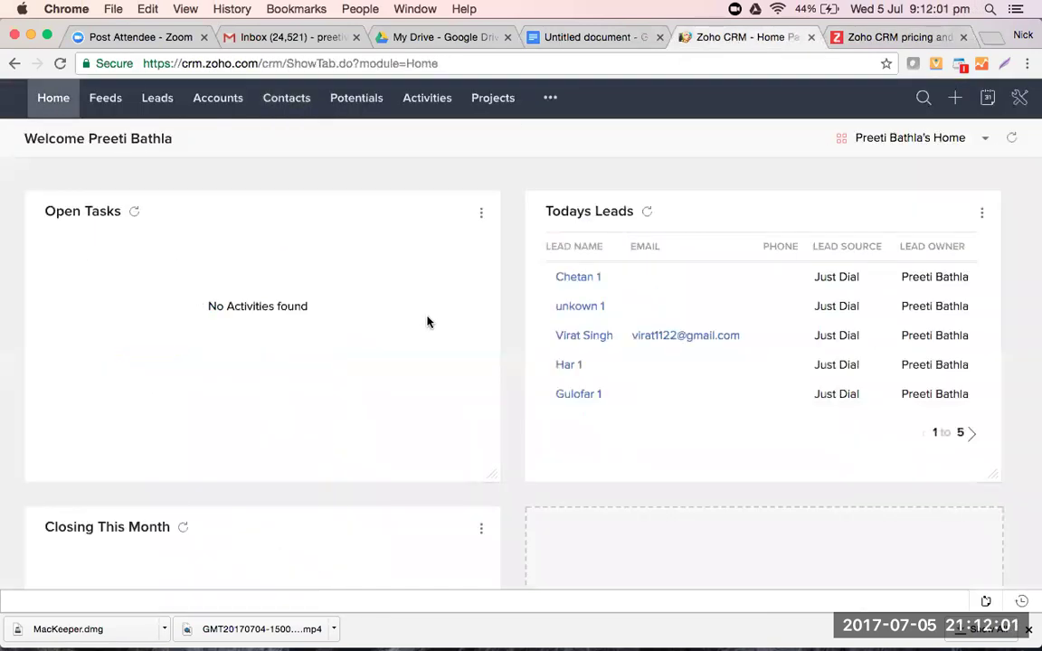
Add a line under Sales reading '--> Activities: Number of Calls made, Number of Appo'
{"action": "left_click", "coordinate": [608, 38]}
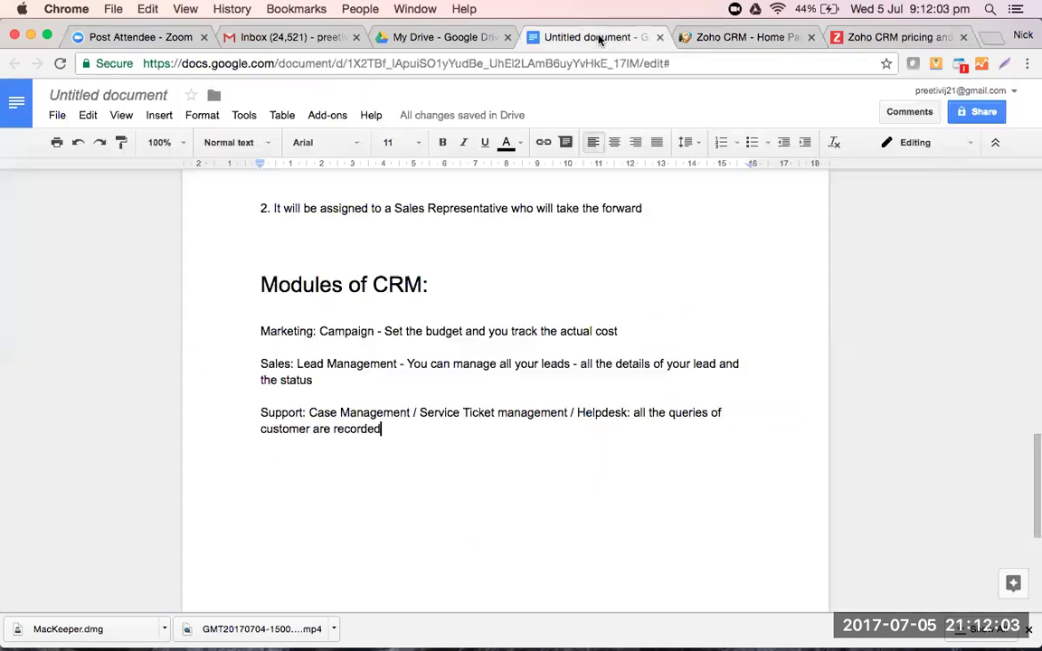
{"action": "key", "text": "Up"}
{"action": "key", "text": "Up"}
{"action": "key", "text": "Up"}
{"action": "key", "text": "Return"}
{"action": "key", "text": "Return"}
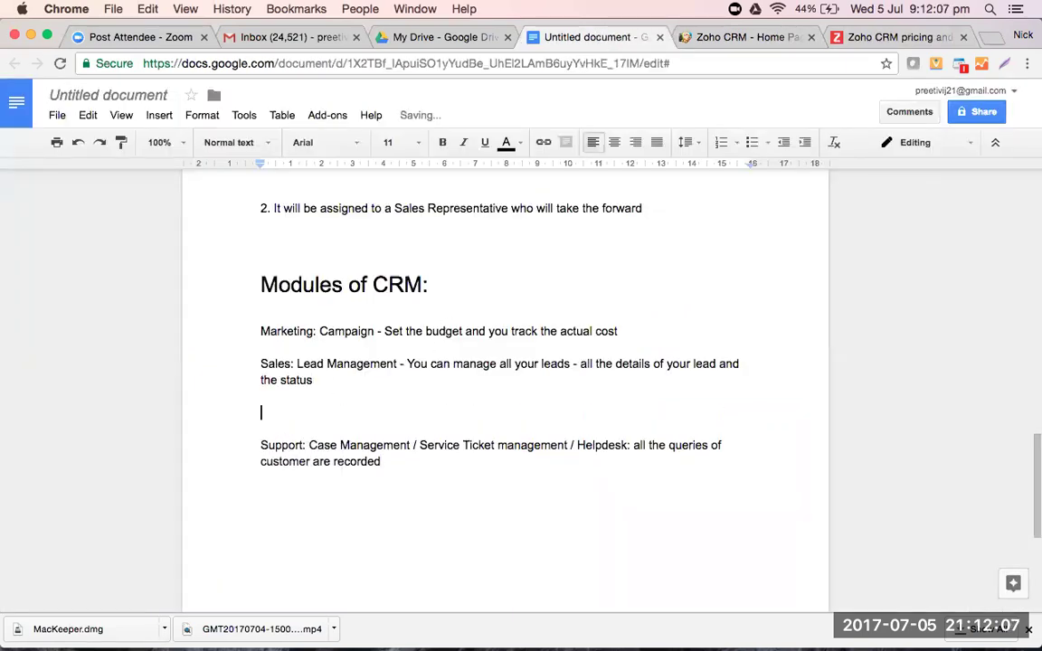
{"action": "type", "text": "--"}
{"action": "type", "text": "> Activit"}
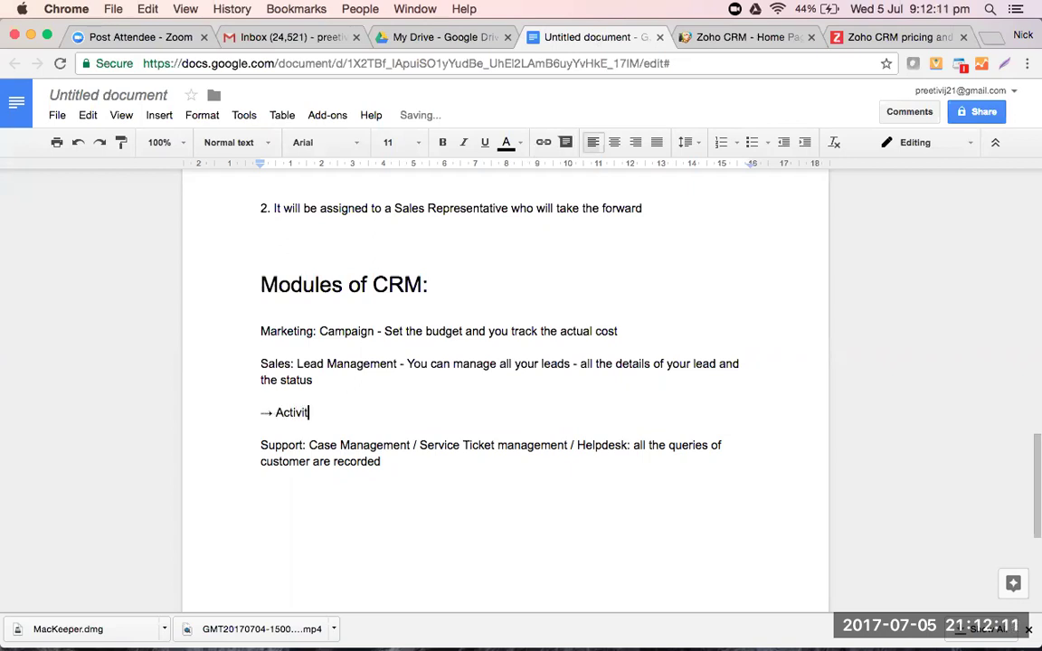
{"action": "type", "text": "ies: Numbe"}
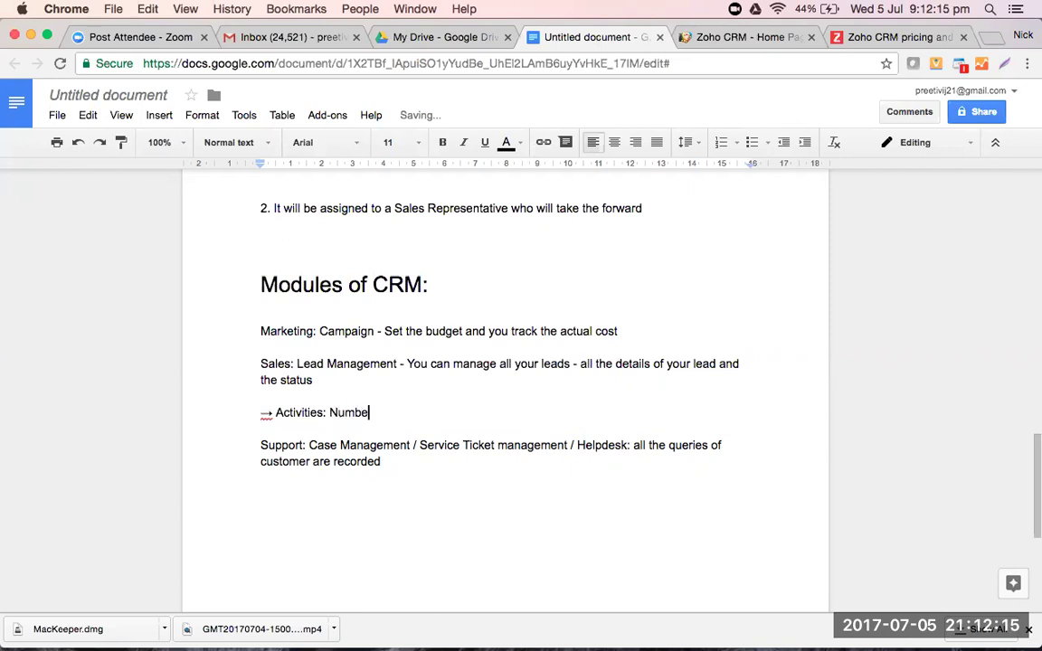
{"action": "type", "text": "r of Calls "}
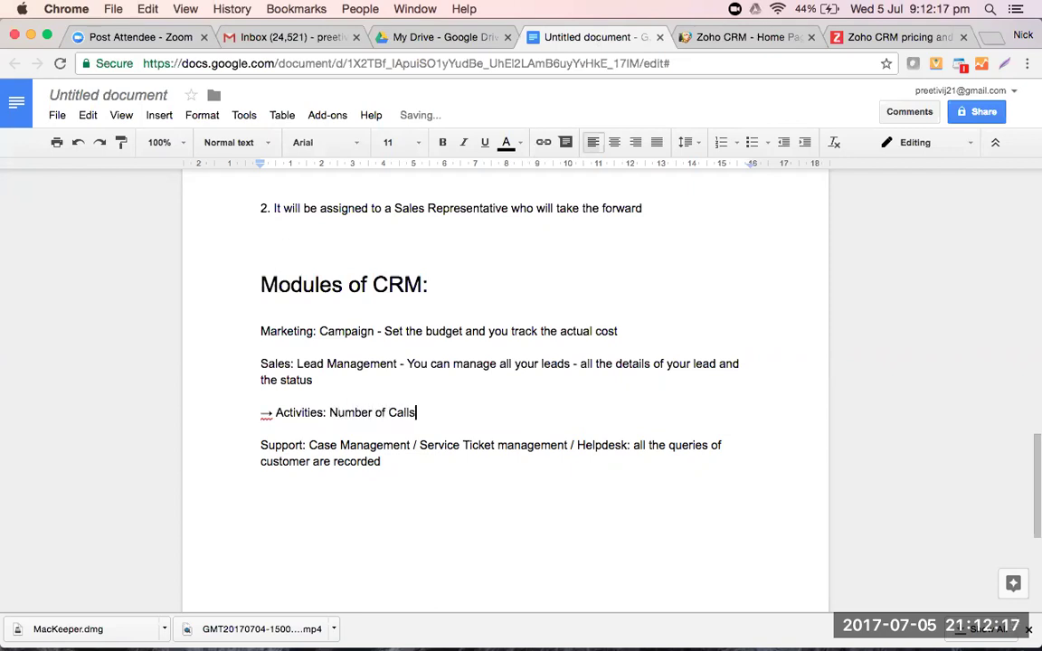
{"action": "type", "text": "made, Nu"}
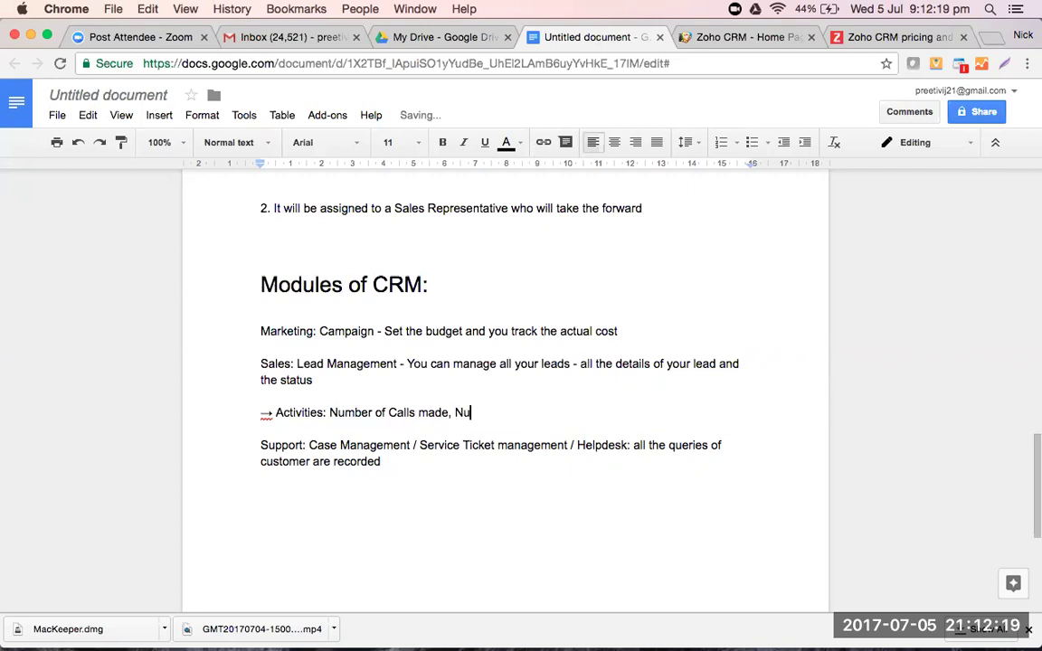
{"action": "type", "text": "mber of Appo"}
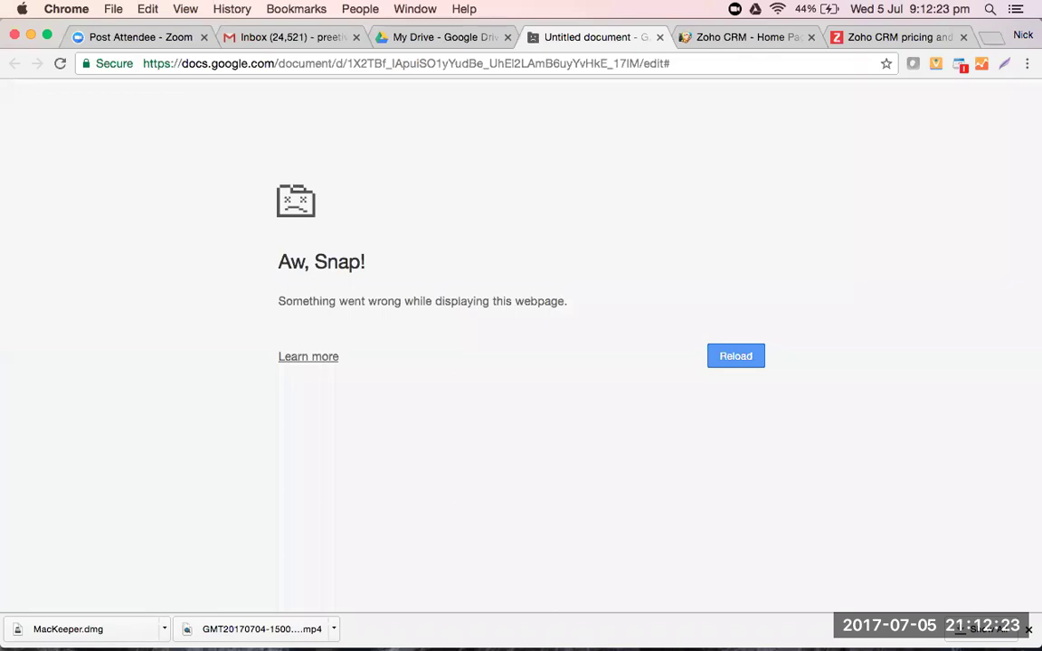
Reload the crashed Google Doc so the CRM notes display again
{"action": "left_click", "coordinate": [507, 61]}
{"action": "key", "text": "Return"}
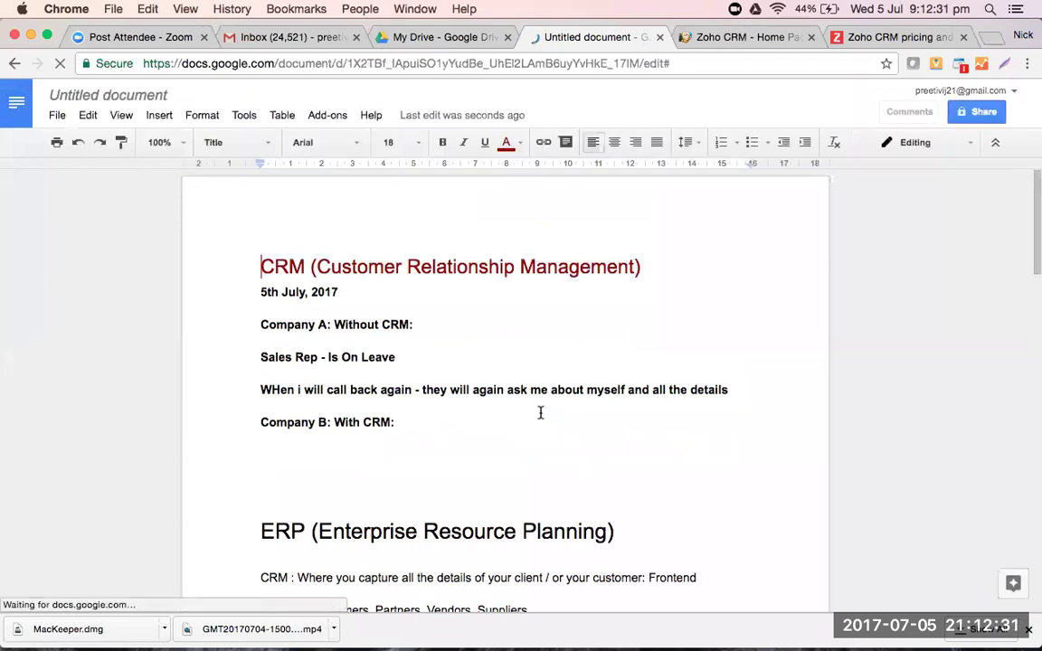
{"action": "scroll", "coordinate": [540, 412], "scroll_direction": "down", "scroll_amount": 20}
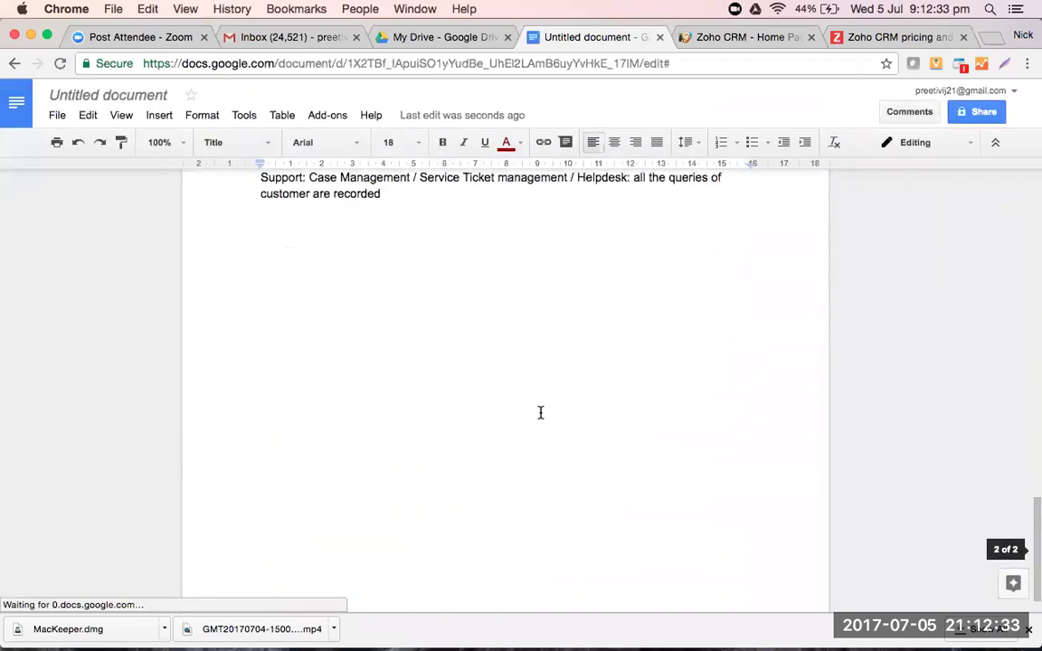
{"action": "scroll", "coordinate": [540, 413], "scroll_direction": "up", "scroll_amount": 3}
Finish the Activities line with 'Appointments Done, Document is being shared or not', then return to Zoho CRM
{"action": "left_click", "coordinate": [516, 324]}
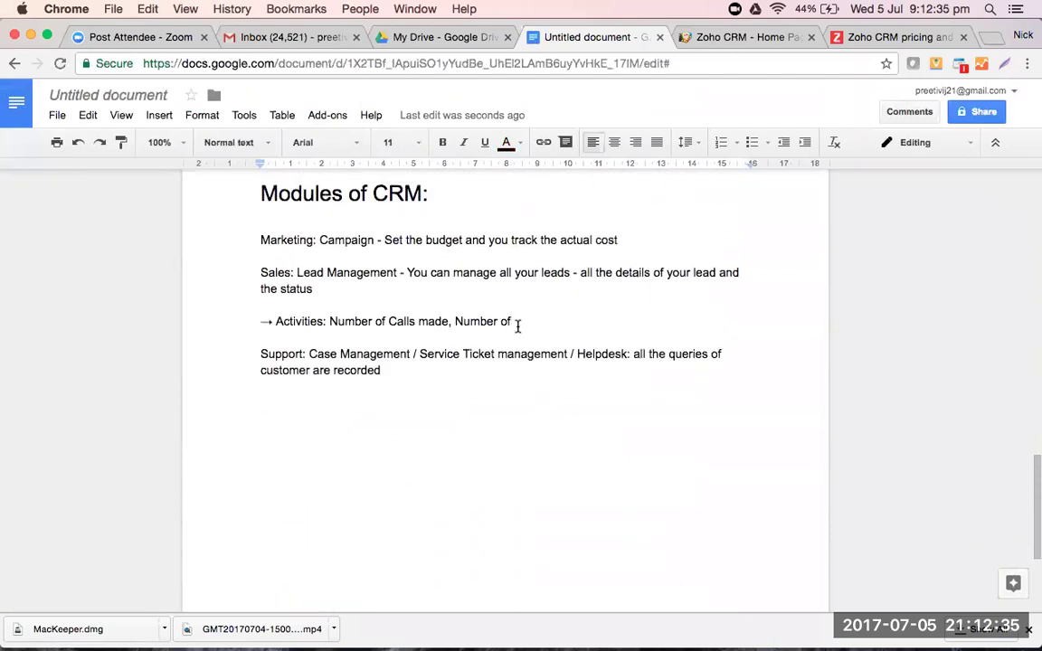
{"action": "type", "text": "Appointments Done,"}
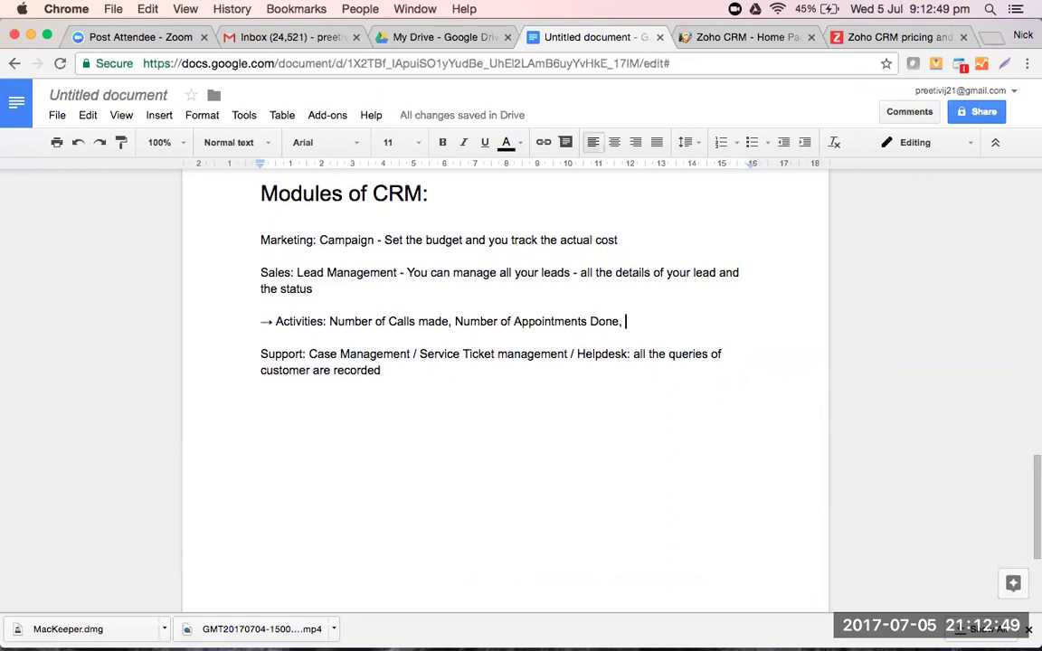
{"action": "type", "text": "Document"}
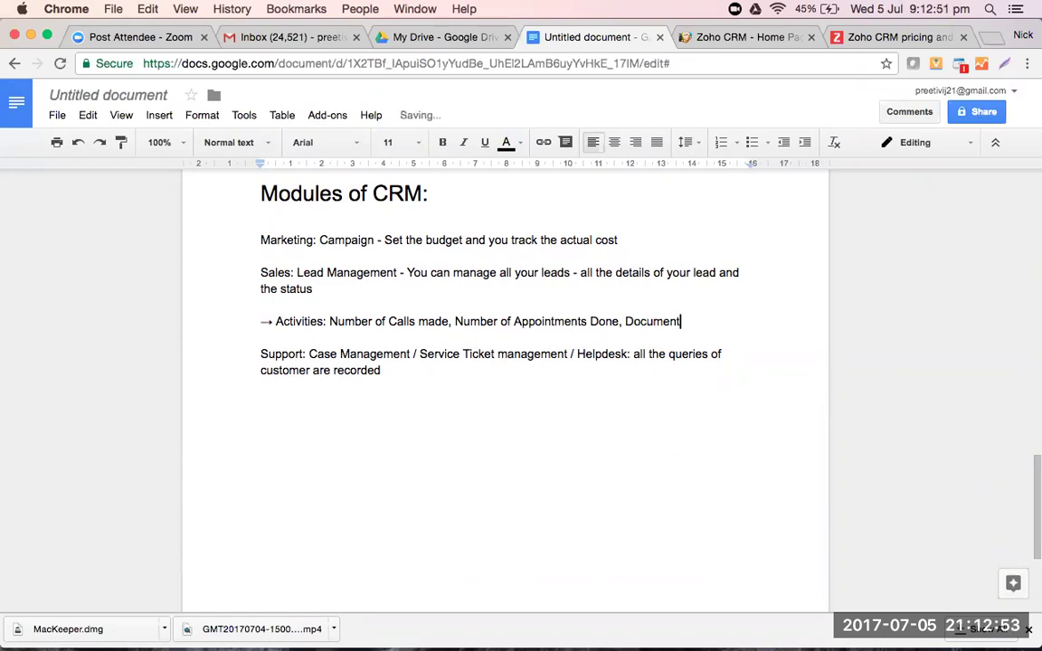
{"action": "type", "text": " is being shared or not"}
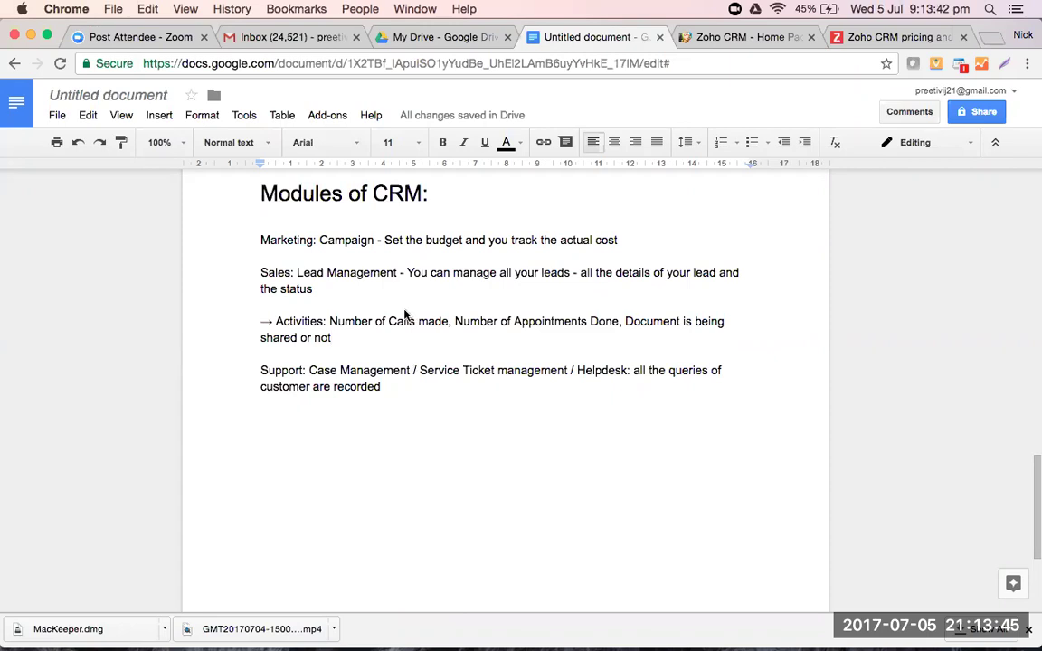
{"action": "key", "text": "ctrl+Tab"}
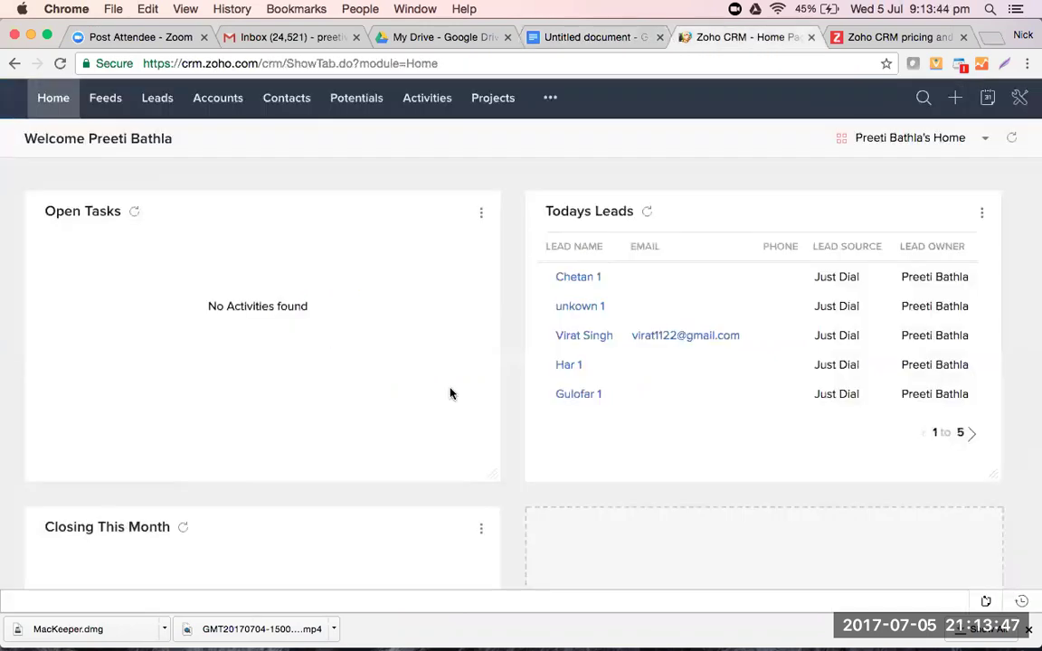
Open the 'unkown 1' lead from Todays Leads, a Just Dial lead marked Attempted to Contact
{"action": "scroll", "coordinate": [960, 136], "scroll_direction": "down", "scroll_amount": 3}
{"action": "scroll", "coordinate": [995, 172], "scroll_direction": "up", "scroll_amount": 3}
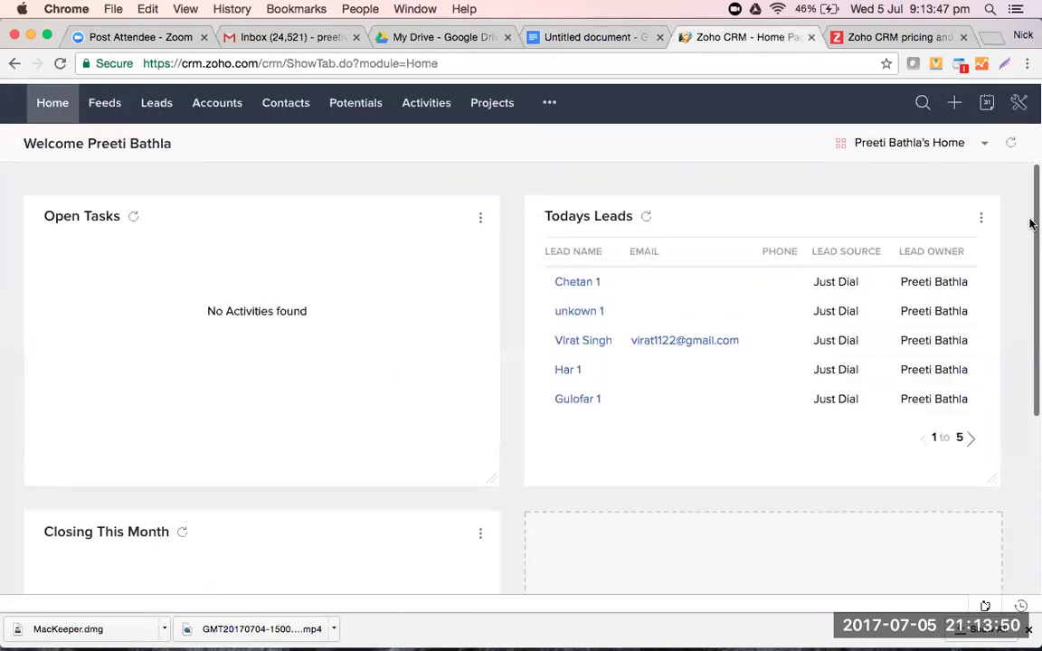
{"action": "left_click", "coordinate": [580, 307]}
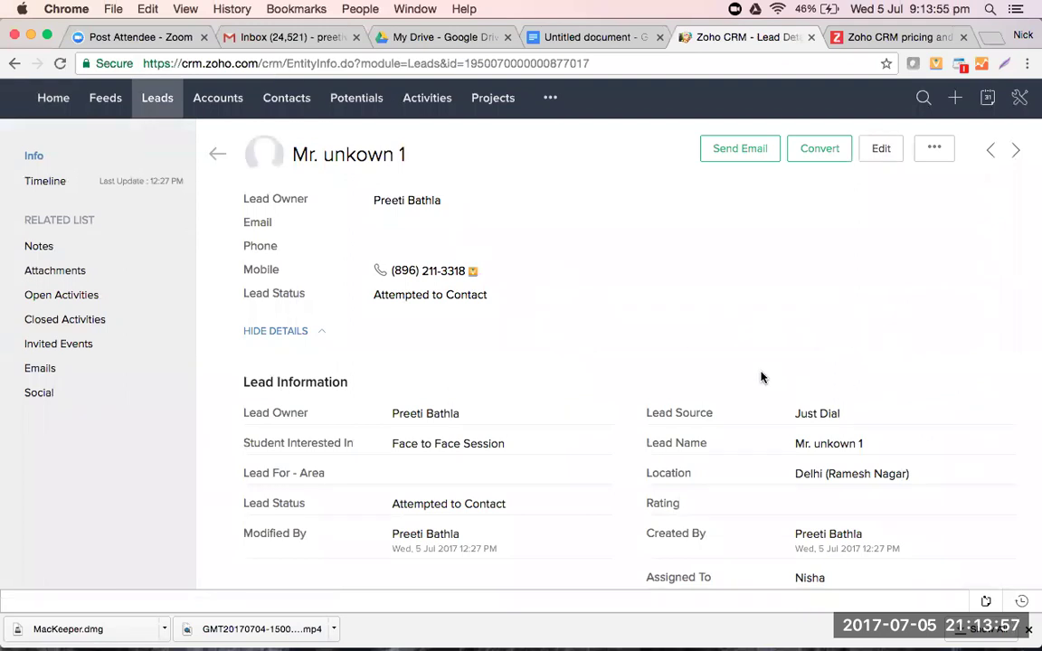
Change the lead's status from Attempted to Contact to Interested
{"action": "scroll", "coordinate": [595, 367], "scroll_direction": "down", "scroll_amount": 4}
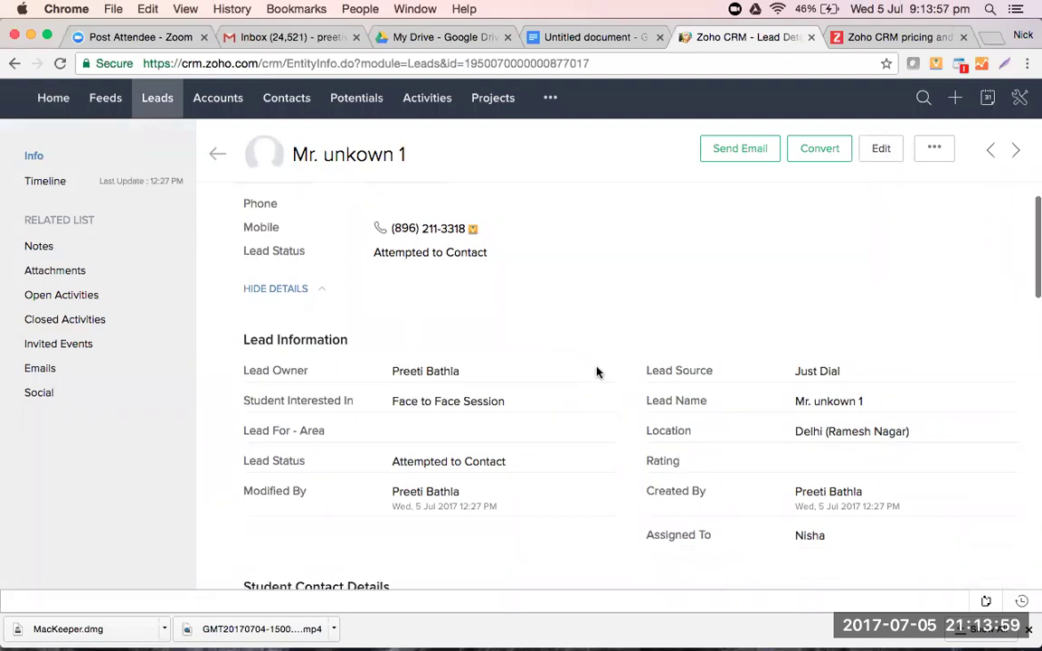
{"action": "scroll", "coordinate": [398, 475], "scroll_direction": "up", "scroll_amount": 4}
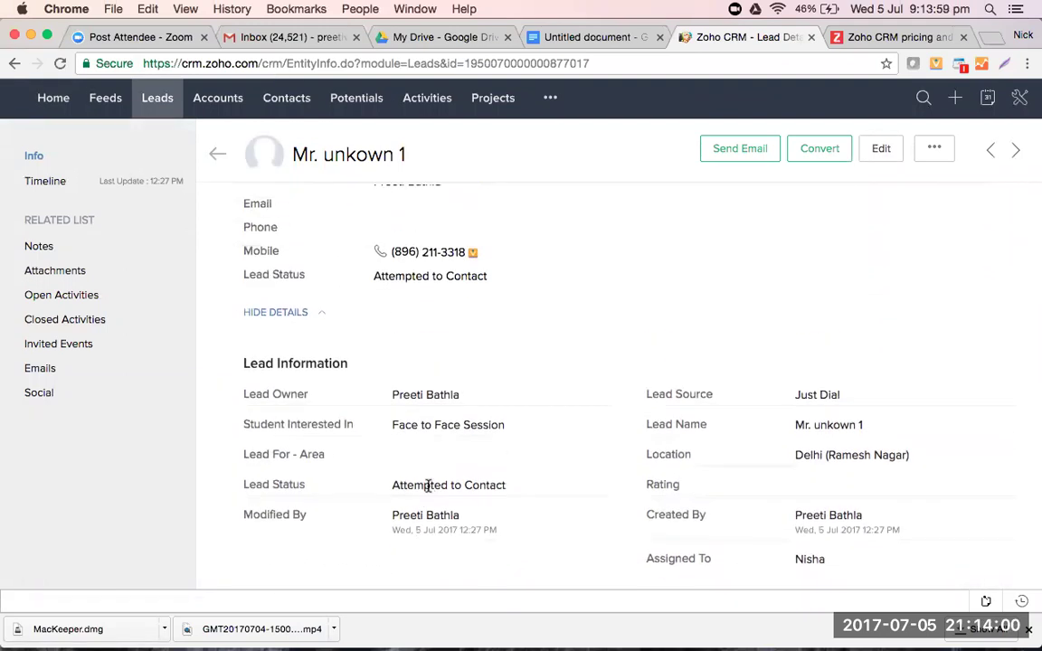
{"action": "left_click", "coordinate": [611, 488]}
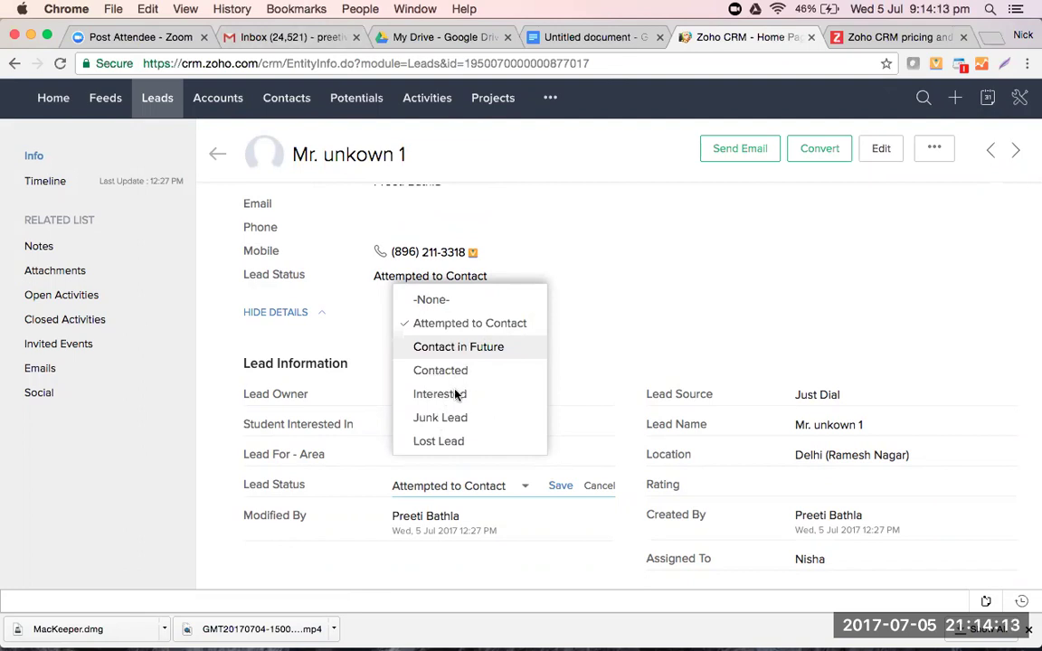
{"action": "left_click", "coordinate": [455, 396]}
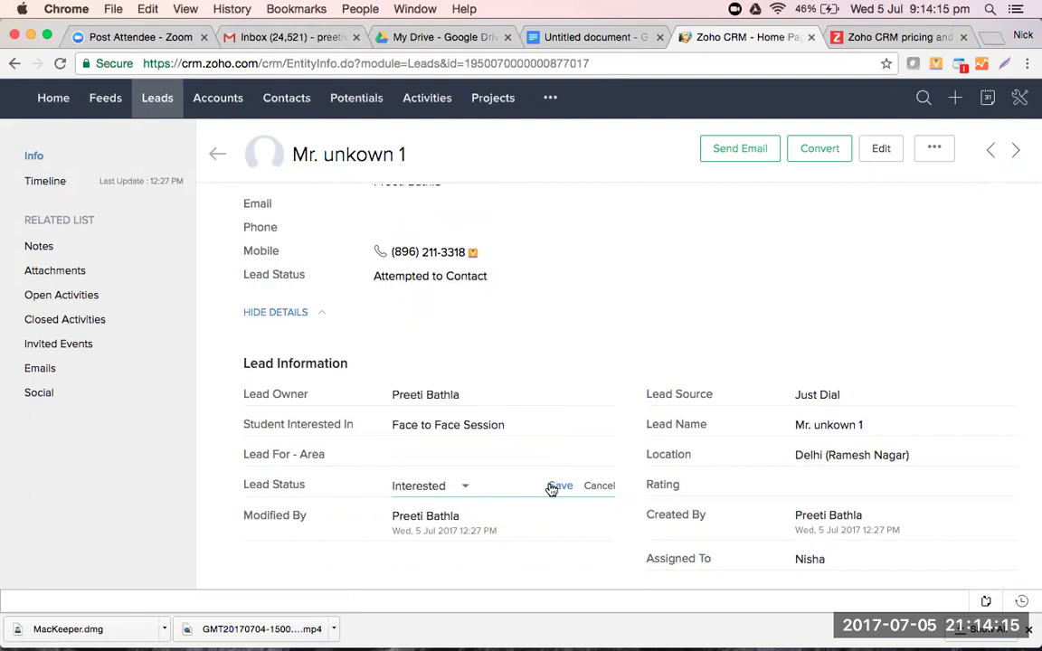
Reopen the Lead Status options to confirm Not Contacted and Demo Attended are listed
{"action": "left_click", "coordinate": [430, 495]}
{"action": "scroll", "coordinate": [443, 448], "scroll_direction": "down", "scroll_amount": 2}
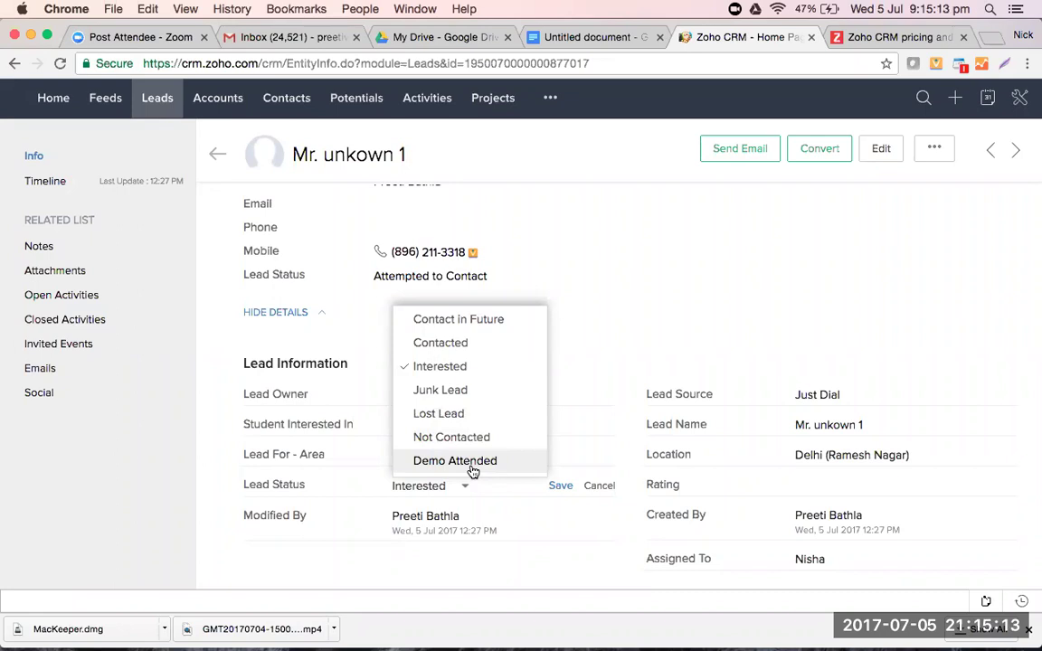
{"action": "left_click", "coordinate": [629, 253]}
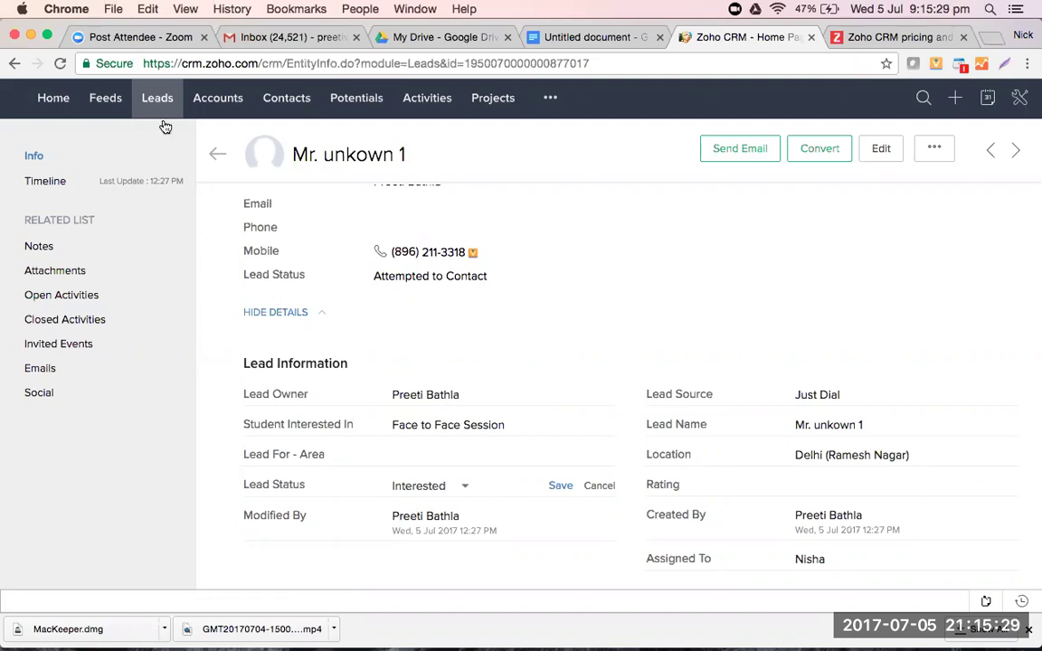
Return to the Home dashboard, review today's leads and tasks, and bring up the quick-create menu
{"action": "left_click", "coordinate": [52, 104]}
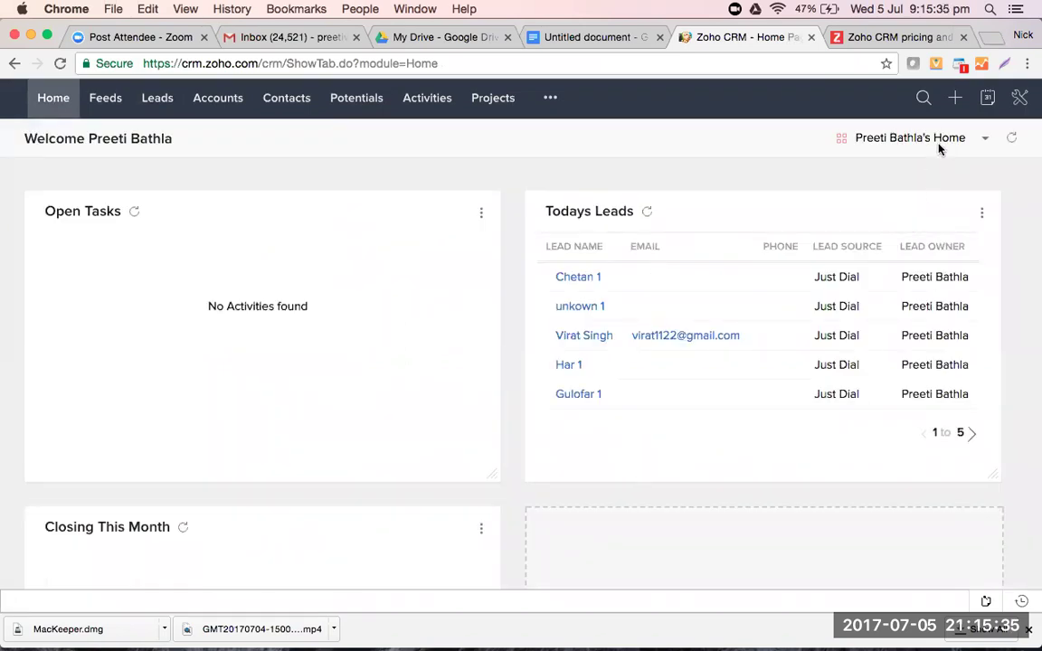
{"action": "scroll", "coordinate": [598, 412], "scroll_direction": "down", "scroll_amount": 3}
{"action": "scroll", "coordinate": [598, 413], "scroll_direction": "up", "scroll_amount": 2}
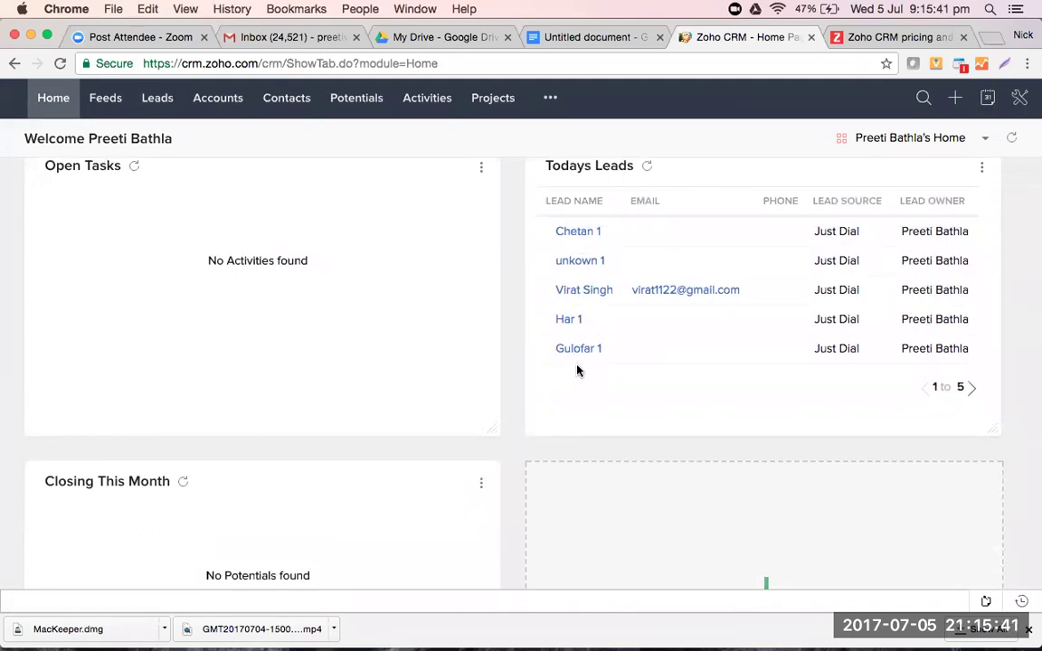
{"action": "scroll", "coordinate": [573, 379], "scroll_direction": "down", "scroll_amount": 5}
{"action": "scroll", "coordinate": [573, 379], "scroll_direction": "up", "scroll_amount": 5}
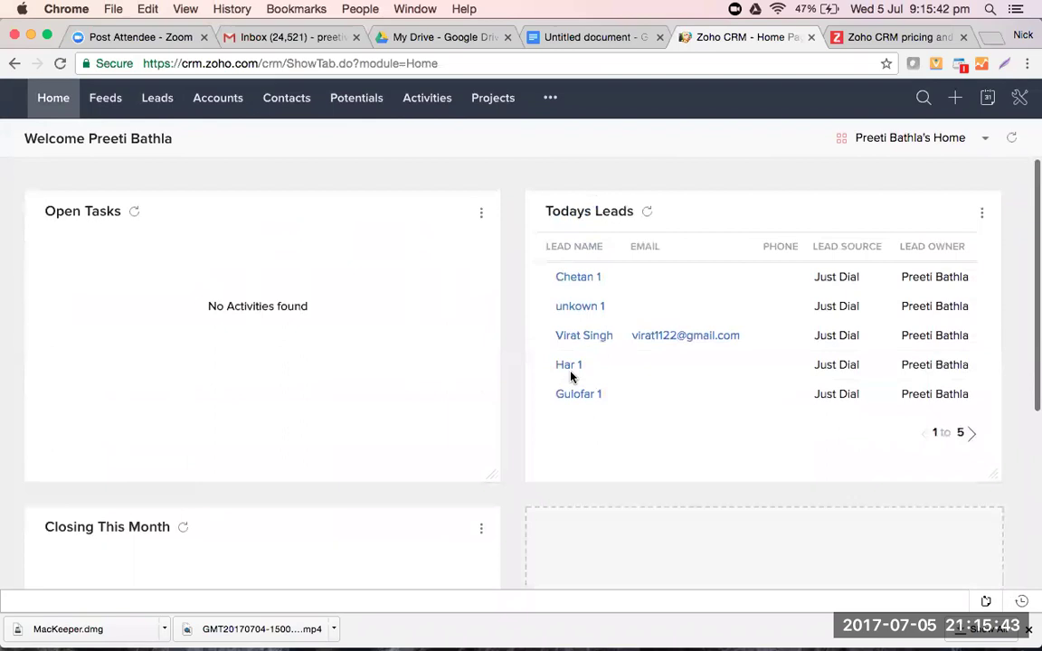
{"action": "left_click", "coordinate": [955, 97]}
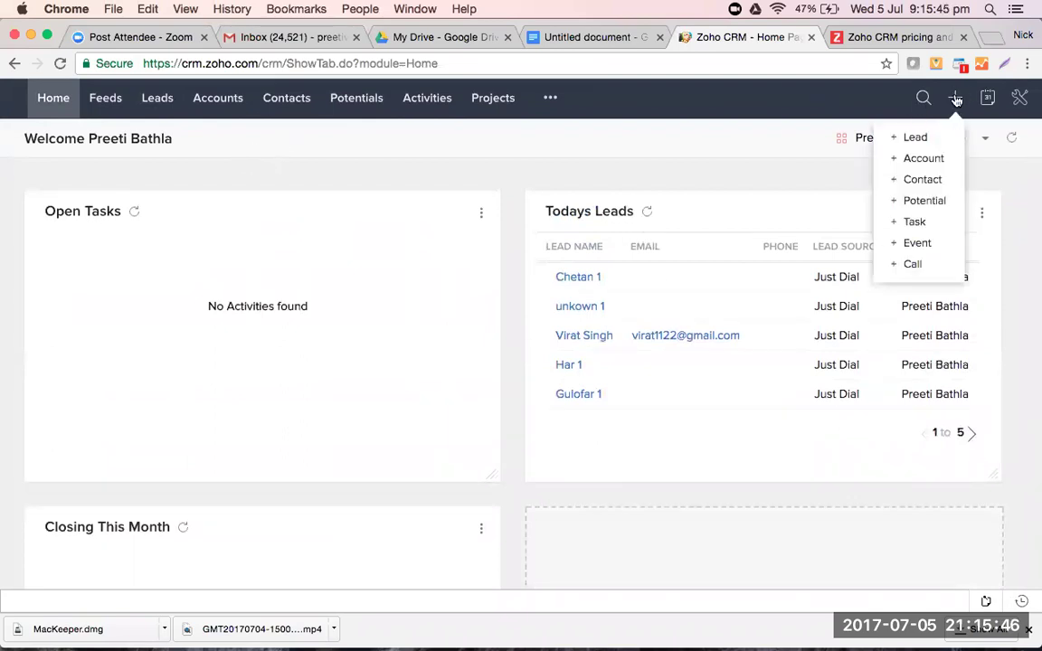
Start a new lead with first name Test and last name Test
{"action": "left_click", "coordinate": [922, 145]}
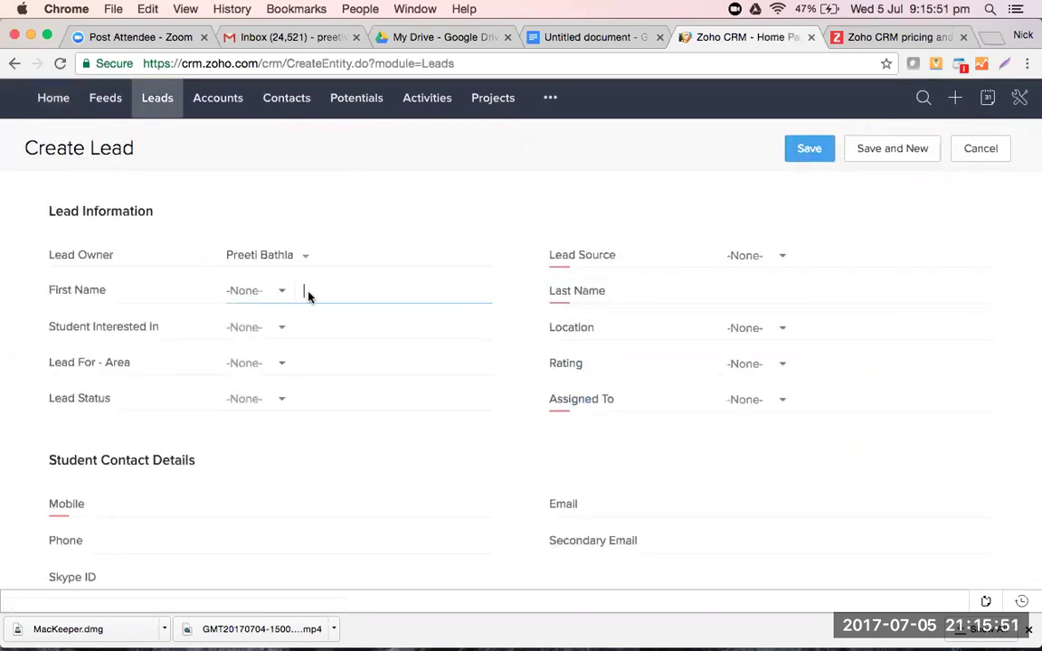
{"action": "type", "text": "Test"}
{"action": "left_click", "coordinate": [732, 299]}
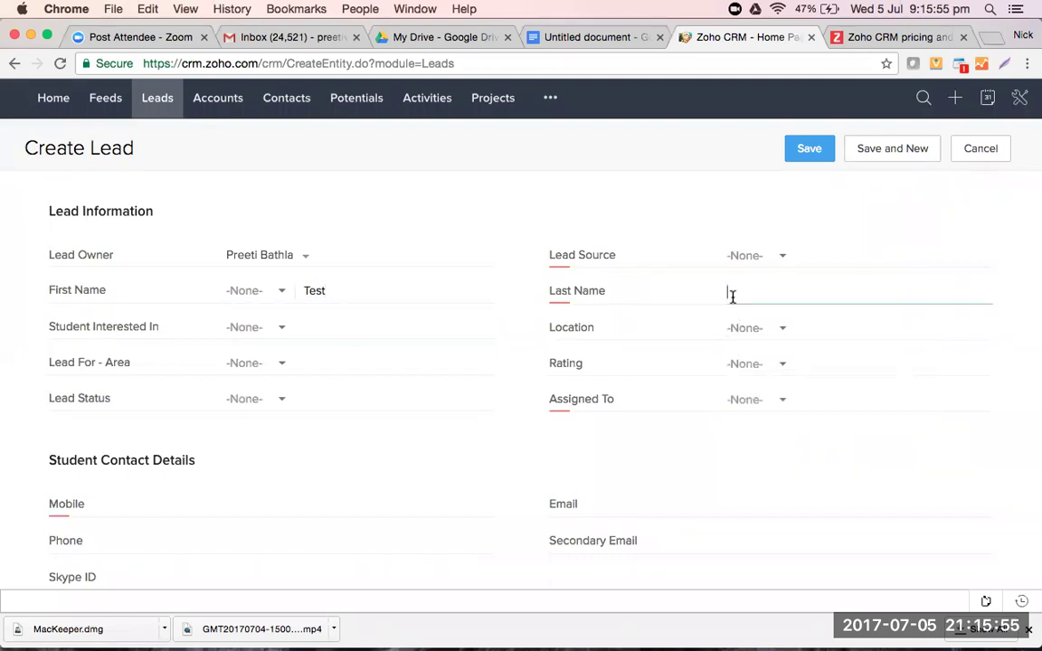
{"action": "type", "text": "Test"}
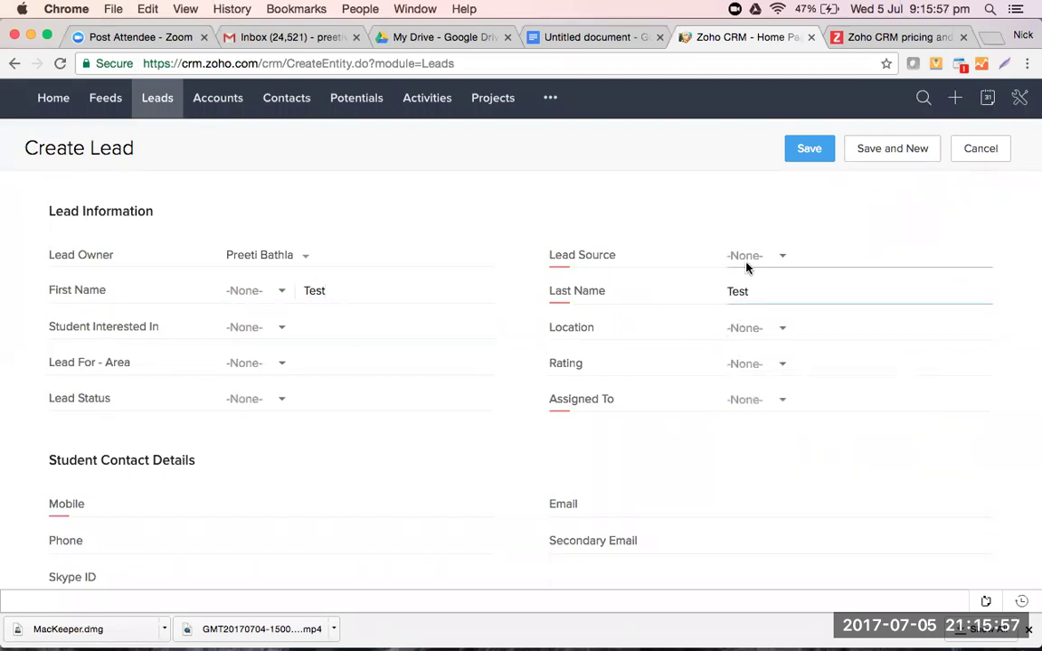
Set the new lead's Lead Source to Facebook Ad
{"action": "left_click", "coordinate": [746, 264]}
{"action": "left_click", "coordinate": [761, 326]}
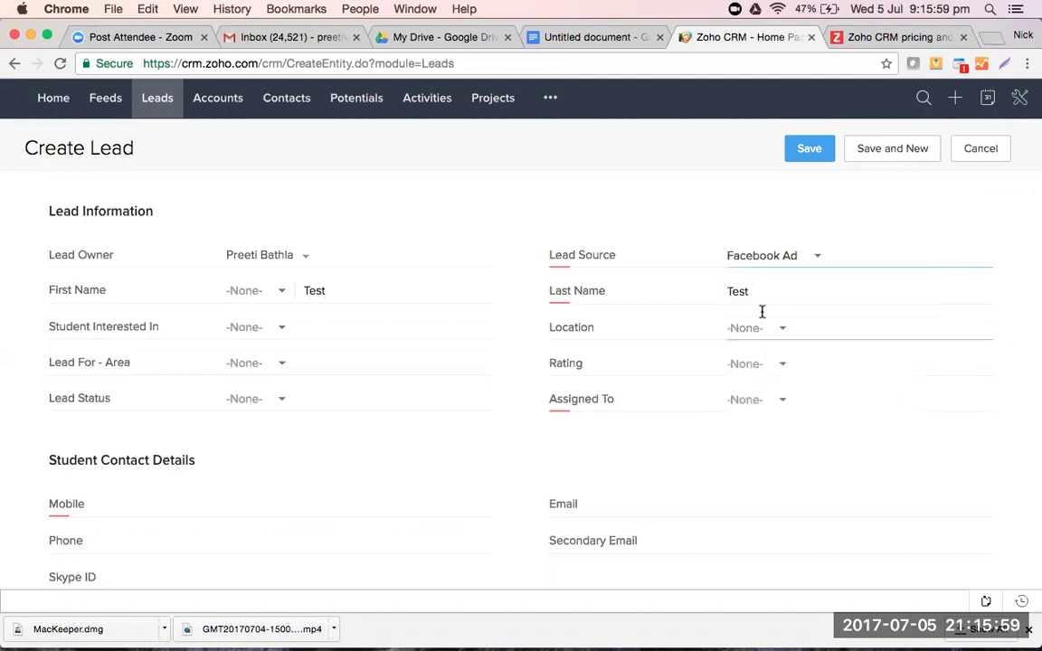
{"action": "left_click", "coordinate": [795, 257]}
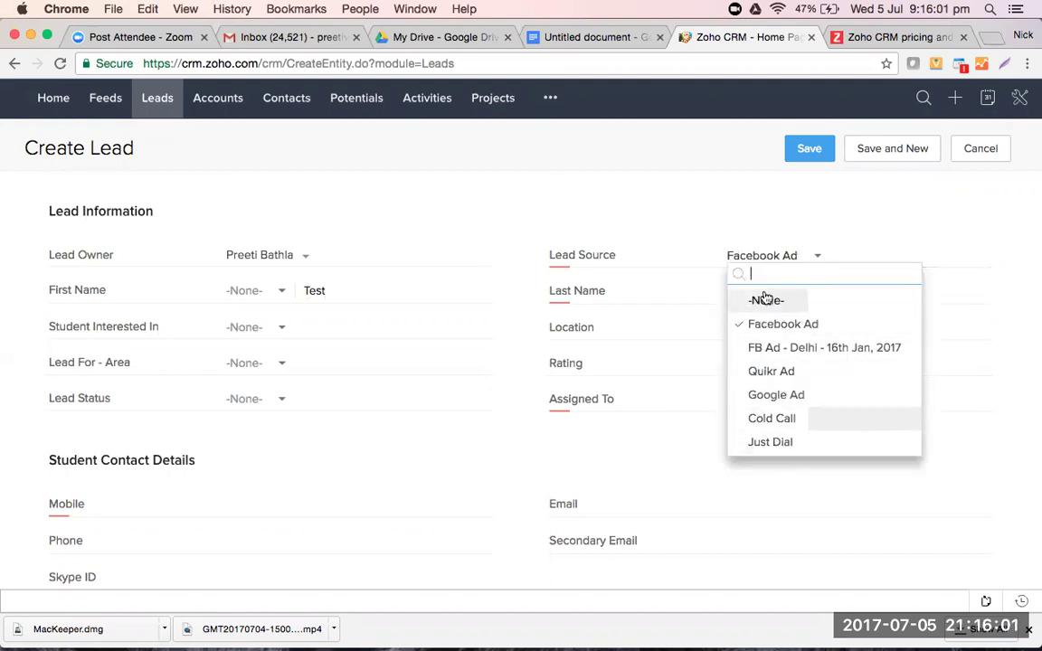
{"action": "left_click", "coordinate": [757, 216]}
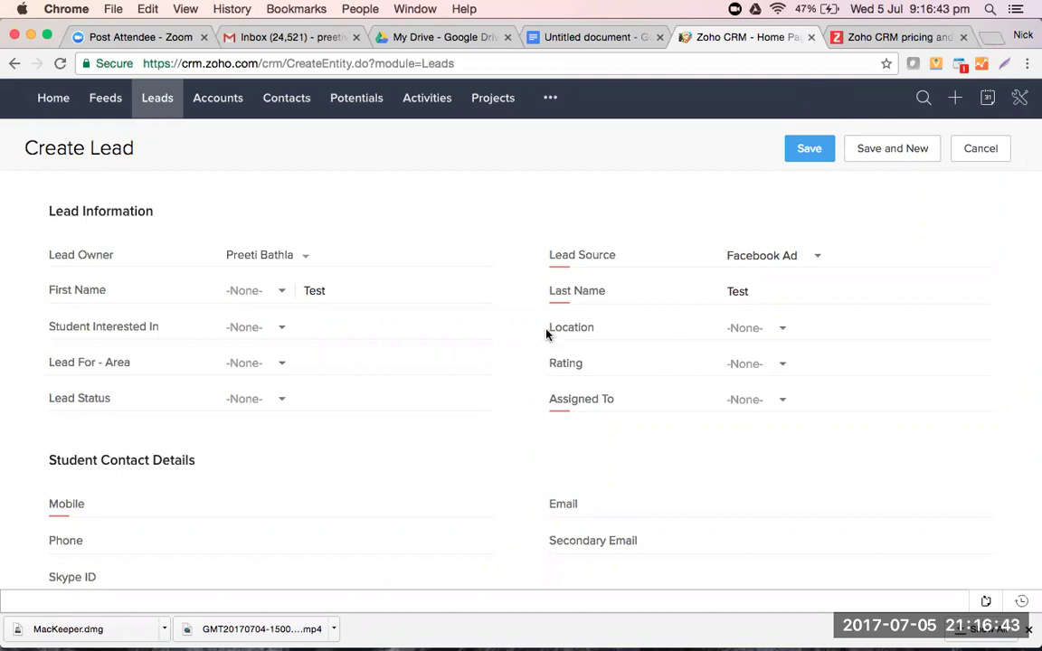
Set Student Interested In to Online Session, leaving Location unchosen
{"action": "left_click", "coordinate": [269, 330]}
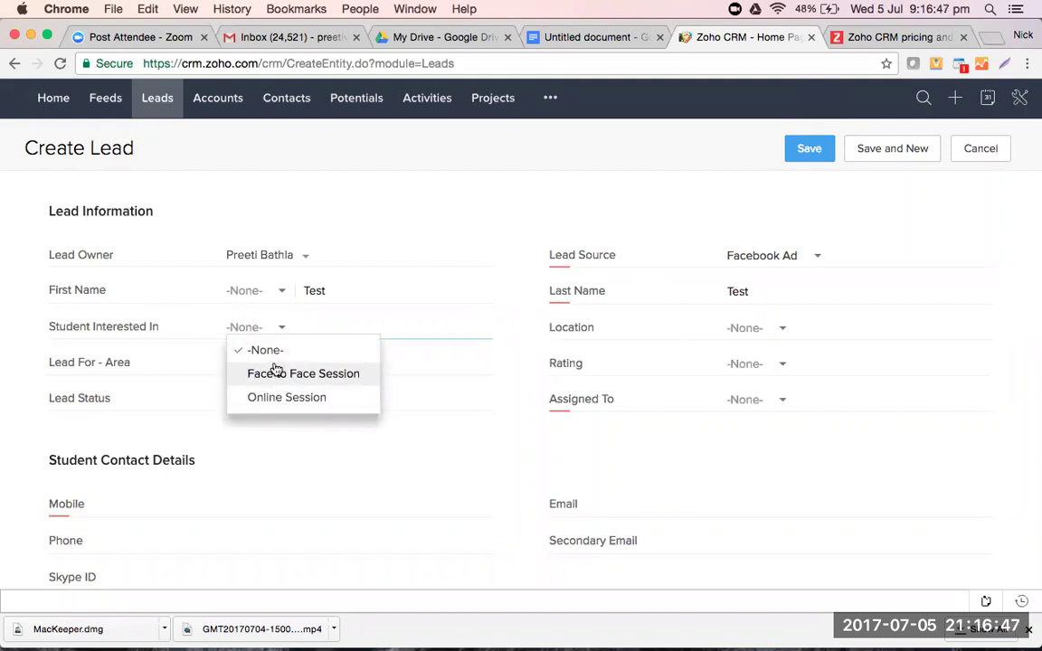
{"action": "left_click", "coordinate": [286, 398]}
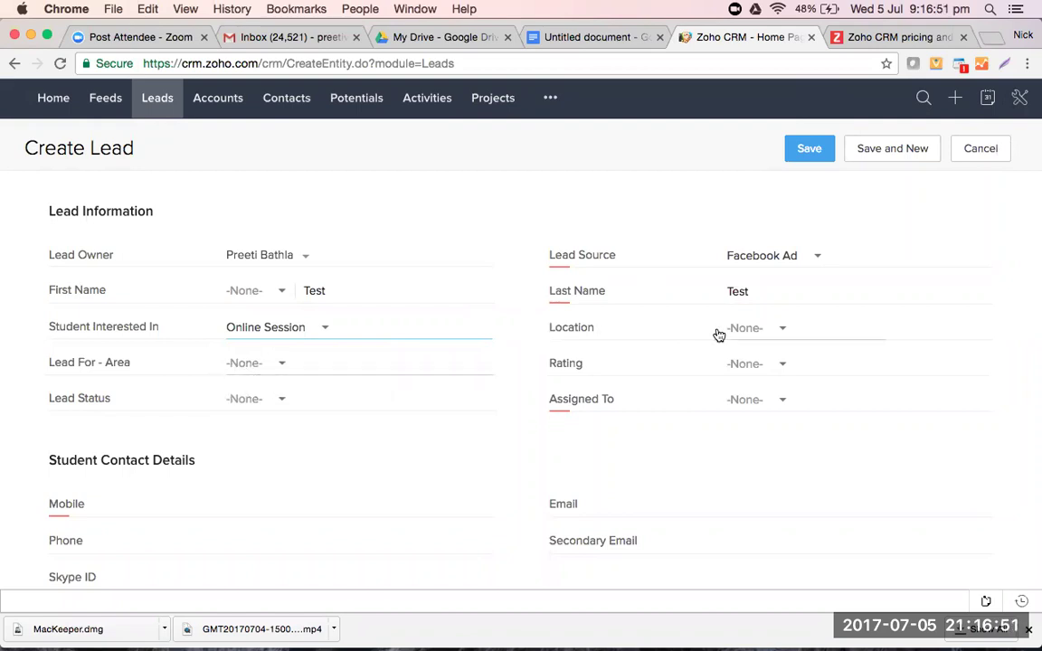
{"action": "left_click", "coordinate": [796, 328]}
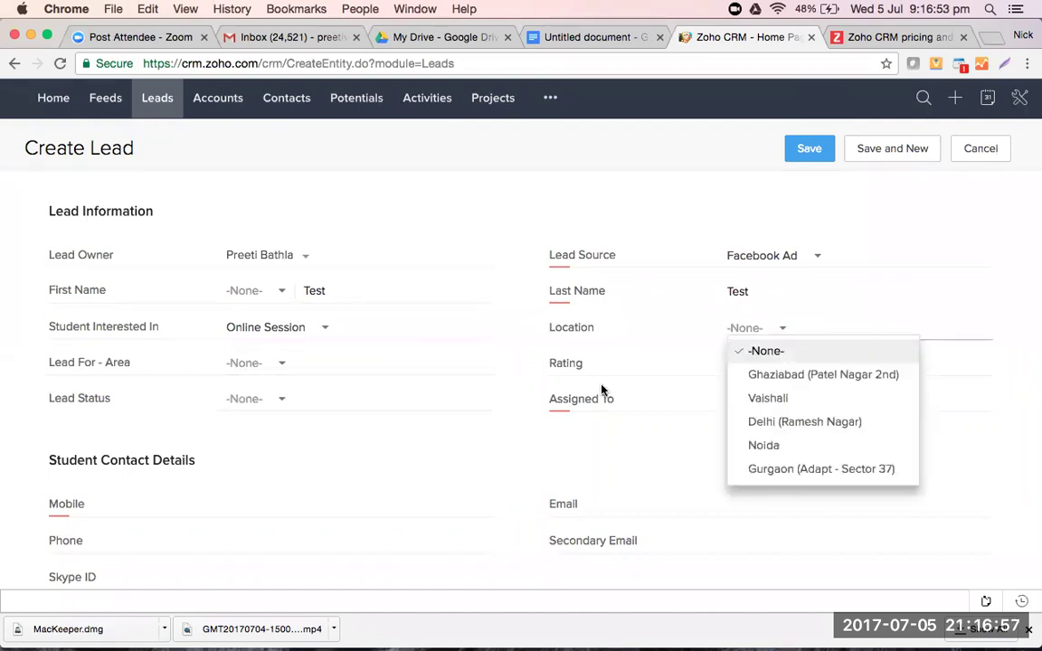
{"action": "left_click", "coordinate": [743, 498]}
Give the lead a Hot rating
{"action": "scroll", "coordinate": [769, 398], "scroll_direction": "down", "scroll_amount": 1}
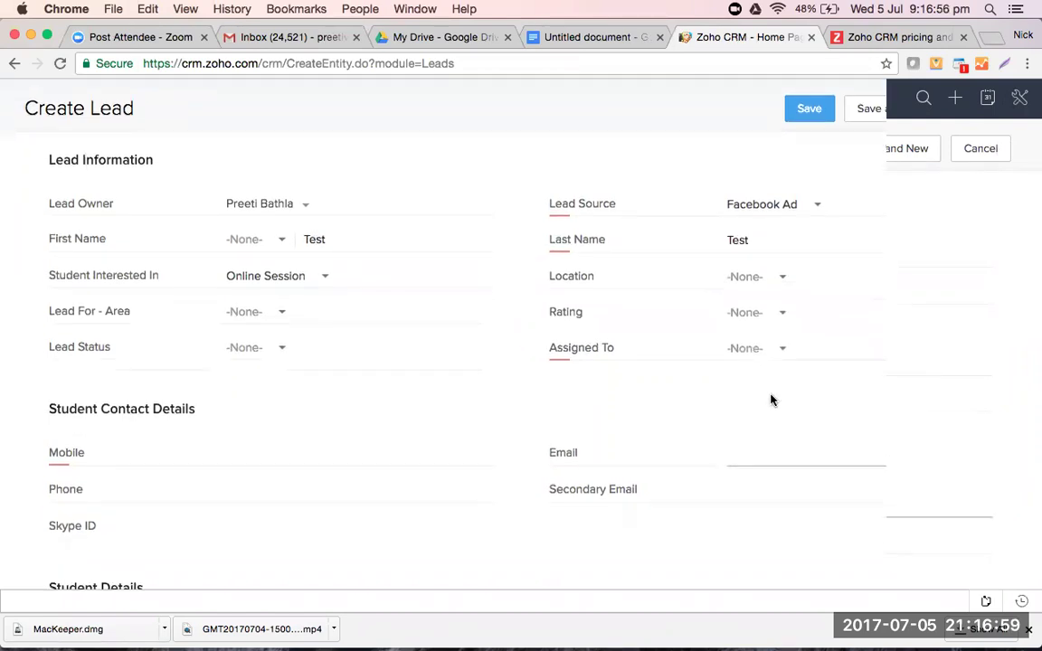
{"action": "left_click", "coordinate": [756, 313]}
{"action": "key", "text": "Down"}
{"action": "key", "text": "Return"}
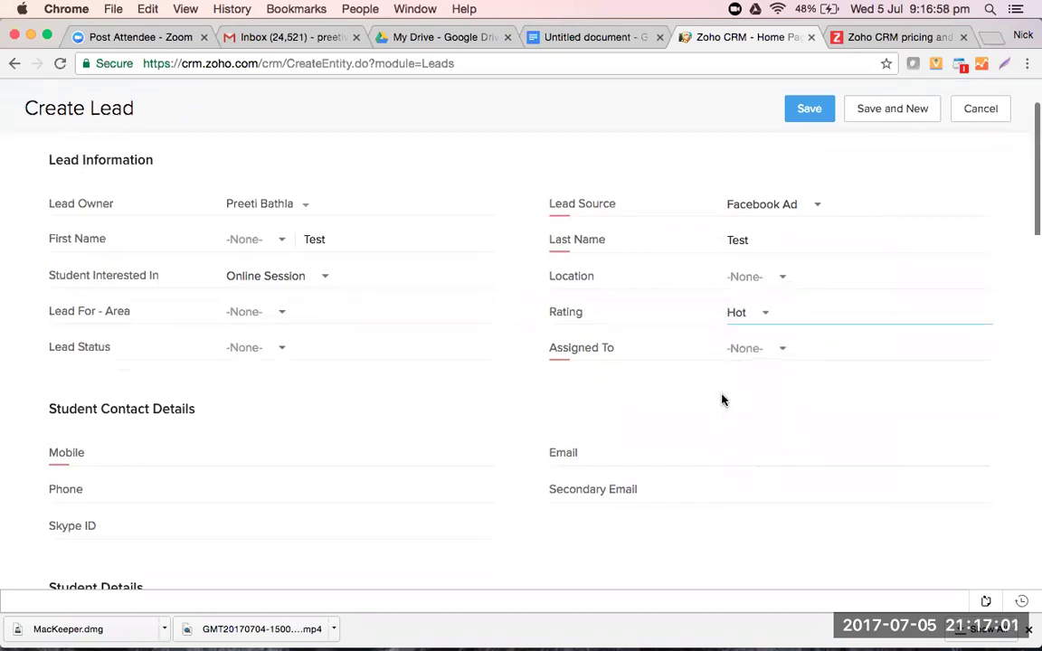
{"action": "left_click", "coordinate": [723, 399]}
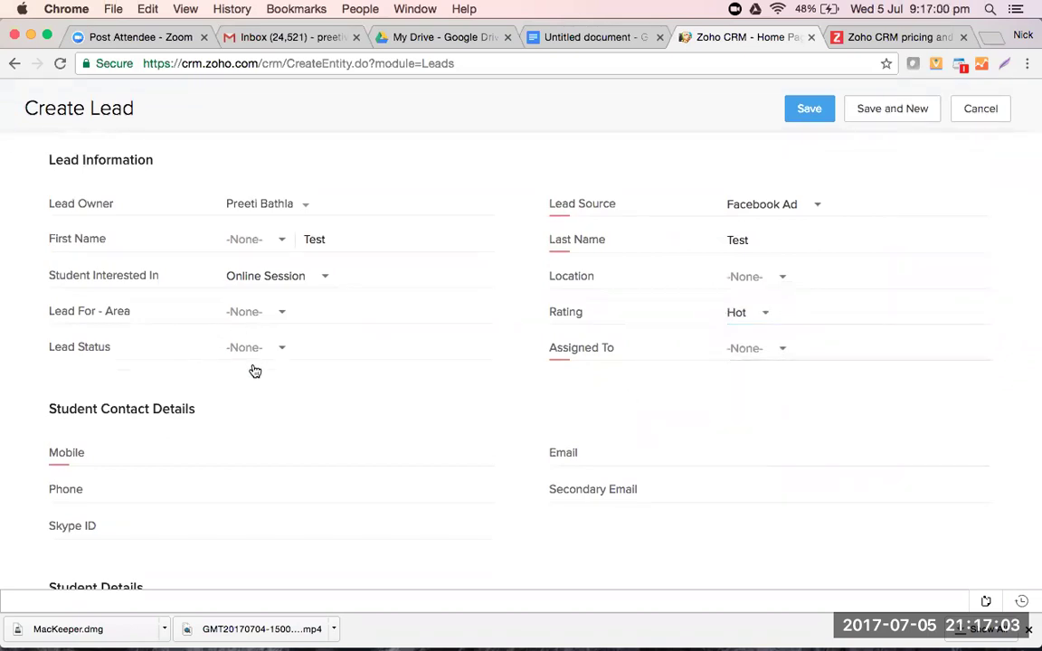
Set the lead's status to Contacted
{"action": "scroll", "coordinate": [269, 414], "scroll_direction": "down", "scroll_amount": 1}
{"action": "key", "text": "Tab"}
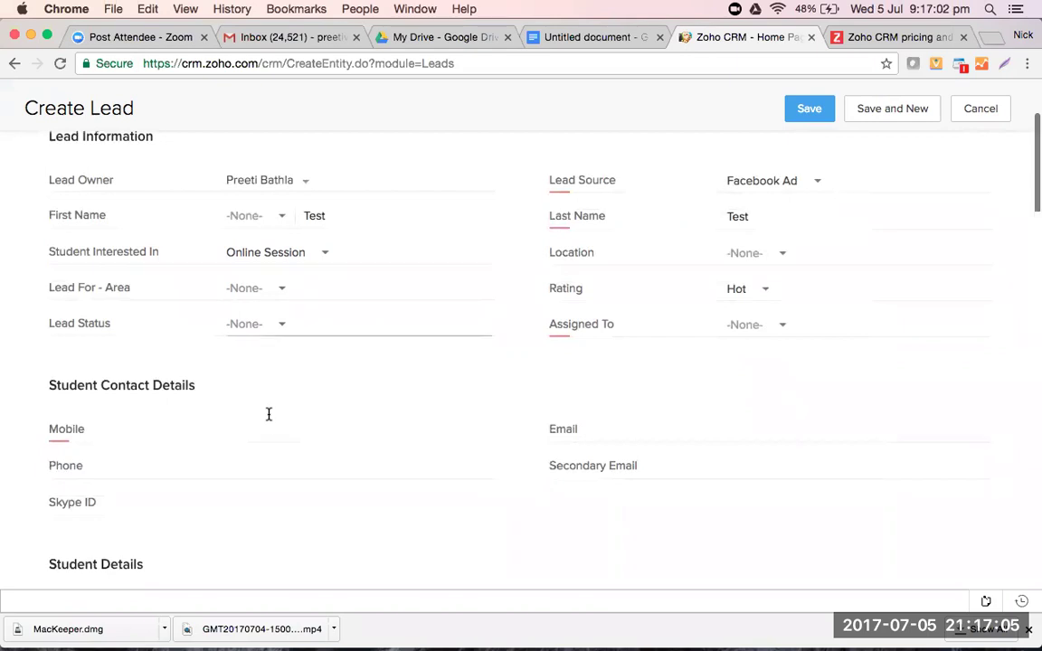
{"action": "key", "text": "space"}
{"action": "key", "text": "Down"}
{"action": "key", "text": "Down"}
{"action": "key", "text": "Down"}
{"action": "key", "text": "Return"}
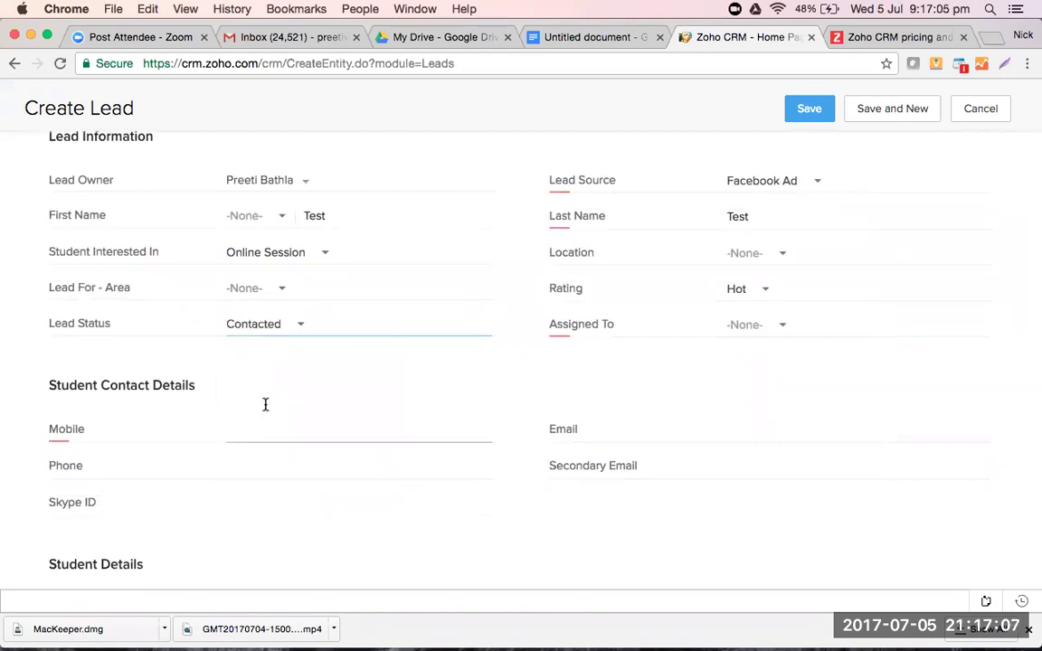
Enter the lead's mobile number
{"action": "left_click_drag", "start_coordinate": [266, 405], "coordinate": [54, 429]}
{"action": "scroll", "coordinate": [158, 233], "scroll_direction": "down", "scroll_amount": 5}
{"action": "scroll", "coordinate": [158, 216], "scroll_direction": "up", "scroll_amount": 3}
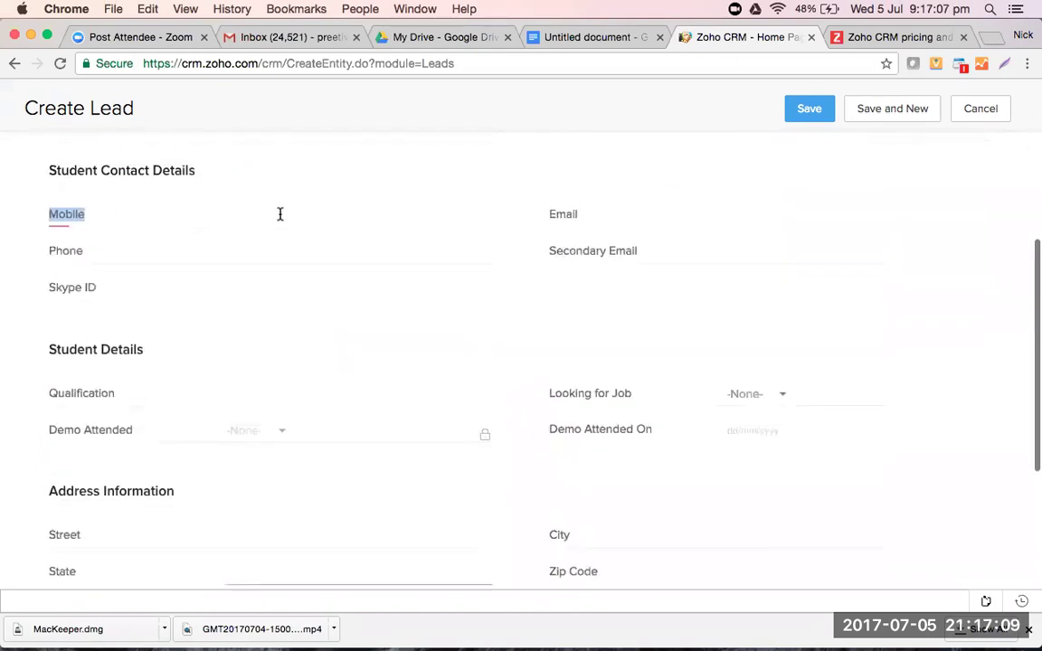
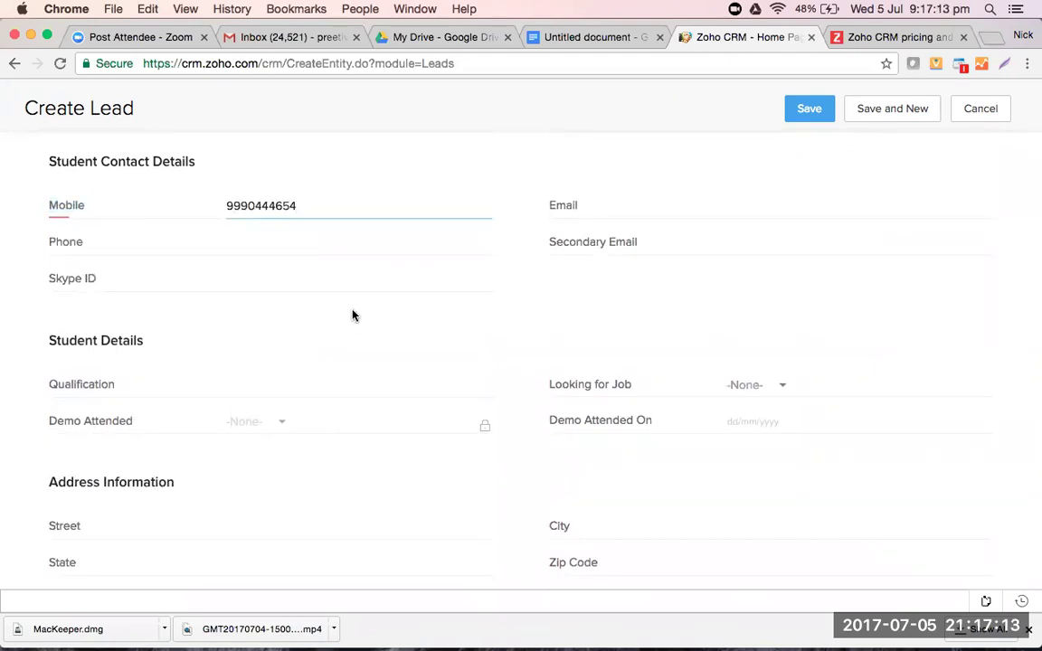
{"action": "left_click", "coordinate": [350, 307]}
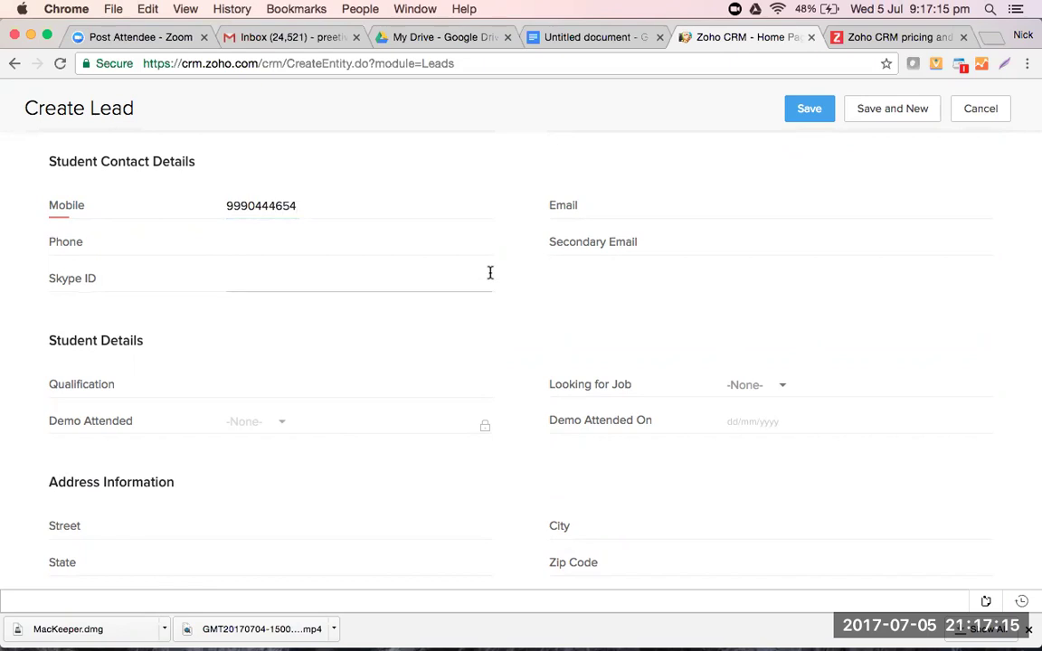
Try saving, then pick a user for the required Assigned To field
{"action": "scroll", "coordinate": [545, 309], "scroll_direction": "down", "scroll_amount": 1}
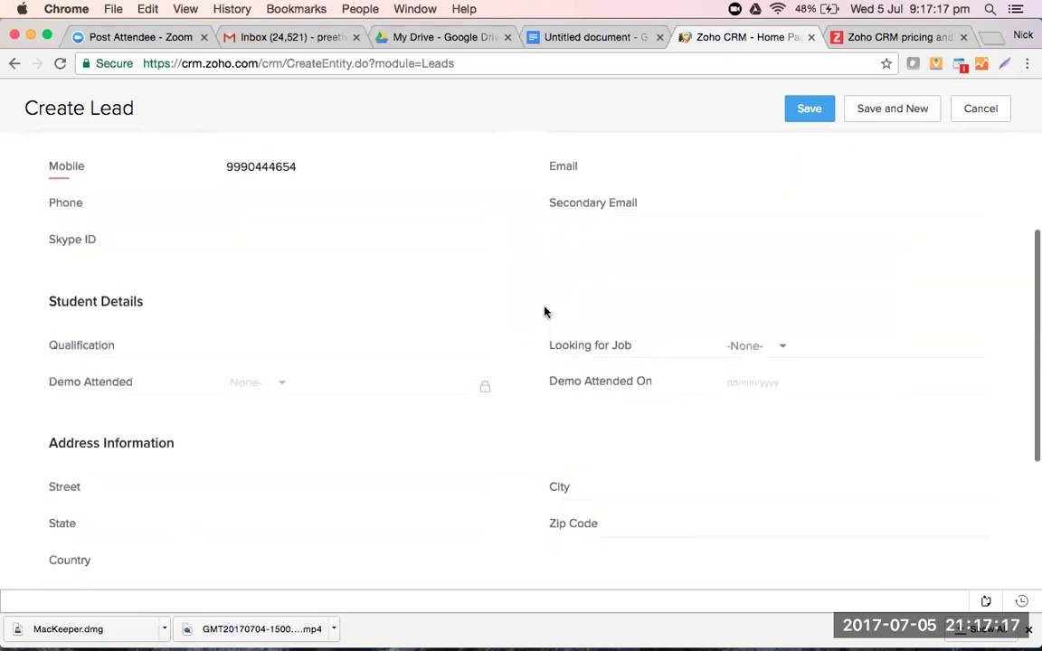
{"action": "scroll", "coordinate": [545, 312], "scroll_direction": "up", "scroll_amount": 1}
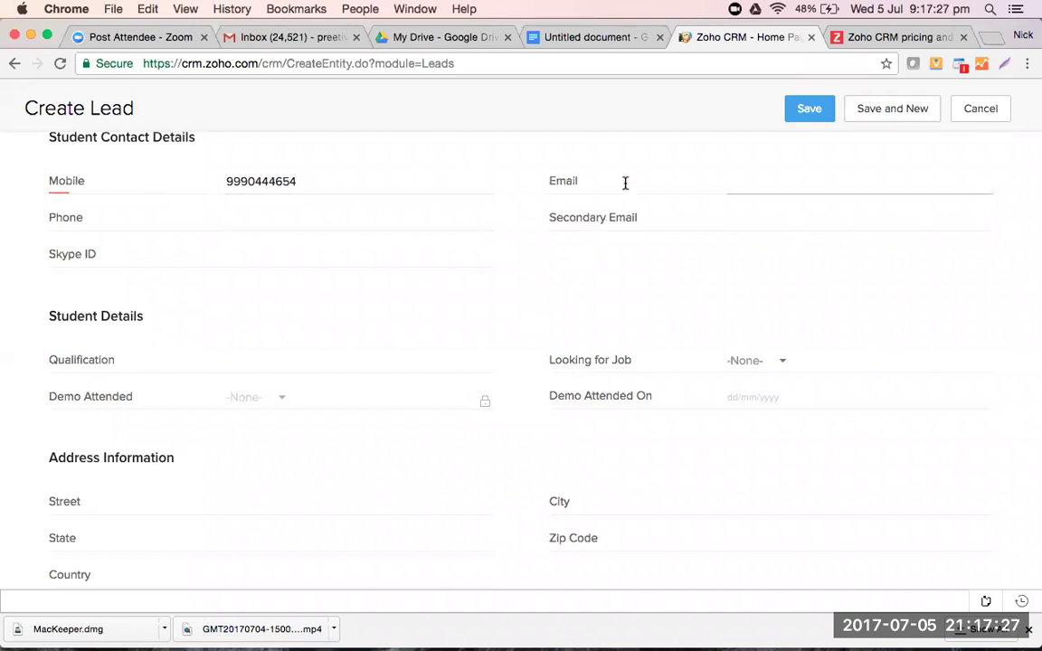
{"action": "scroll", "coordinate": [624, 303], "scroll_direction": "down", "scroll_amount": 10}
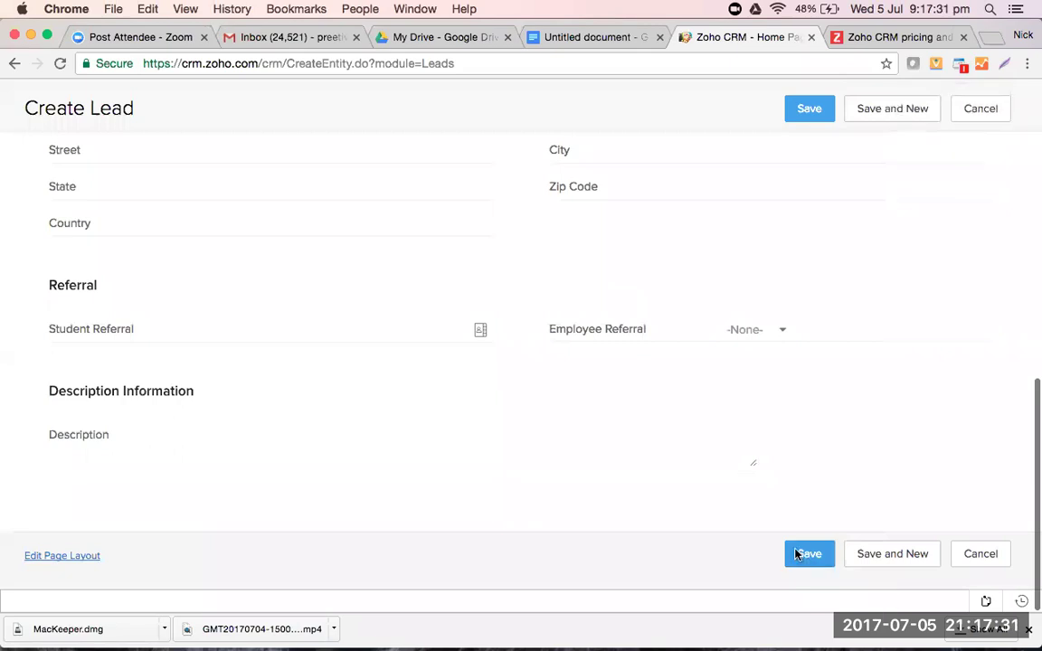
{"action": "left_click", "coordinate": [798, 554]}
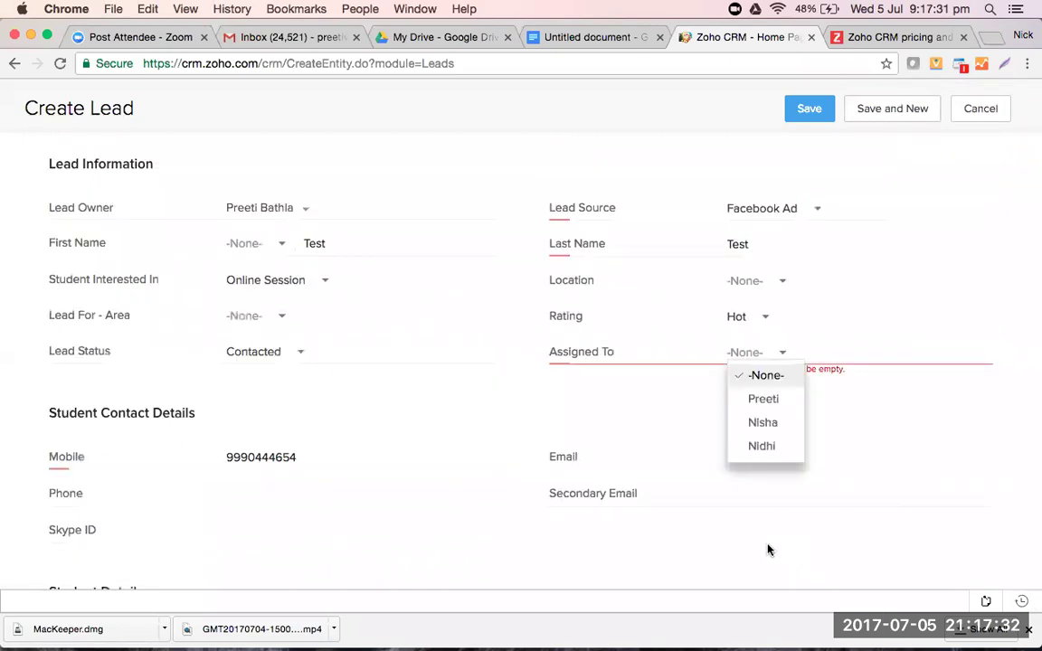
{"action": "left_click", "coordinate": [774, 400]}
{"action": "scroll", "coordinate": [777, 470], "scroll_direction": "down", "scroll_amount": 10}
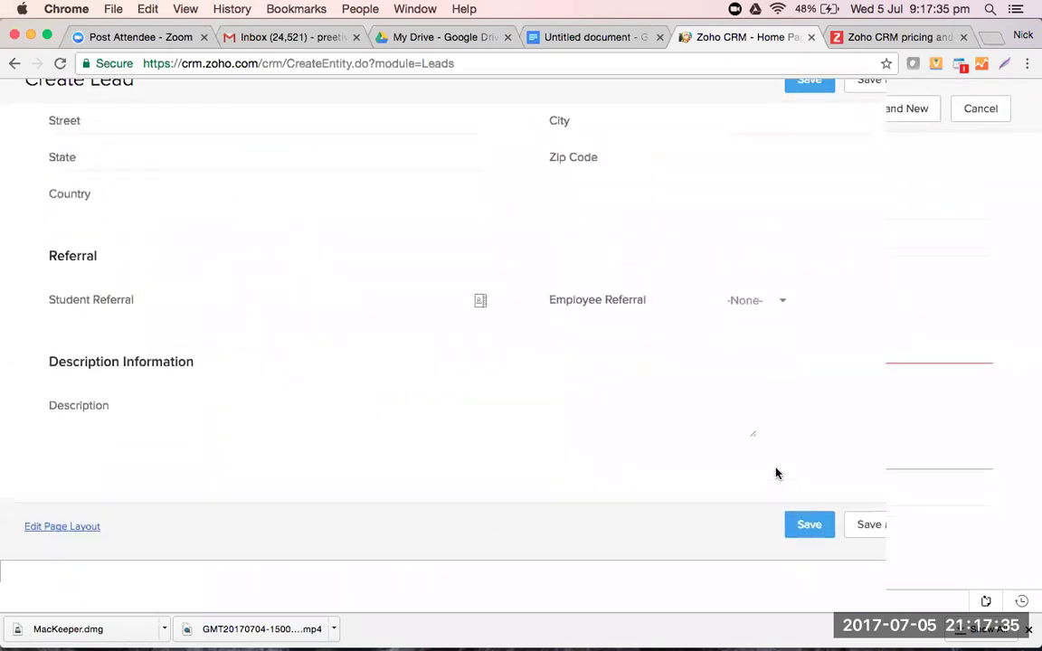
Save the Test Test lead
{"action": "left_click", "coordinate": [813, 564]}
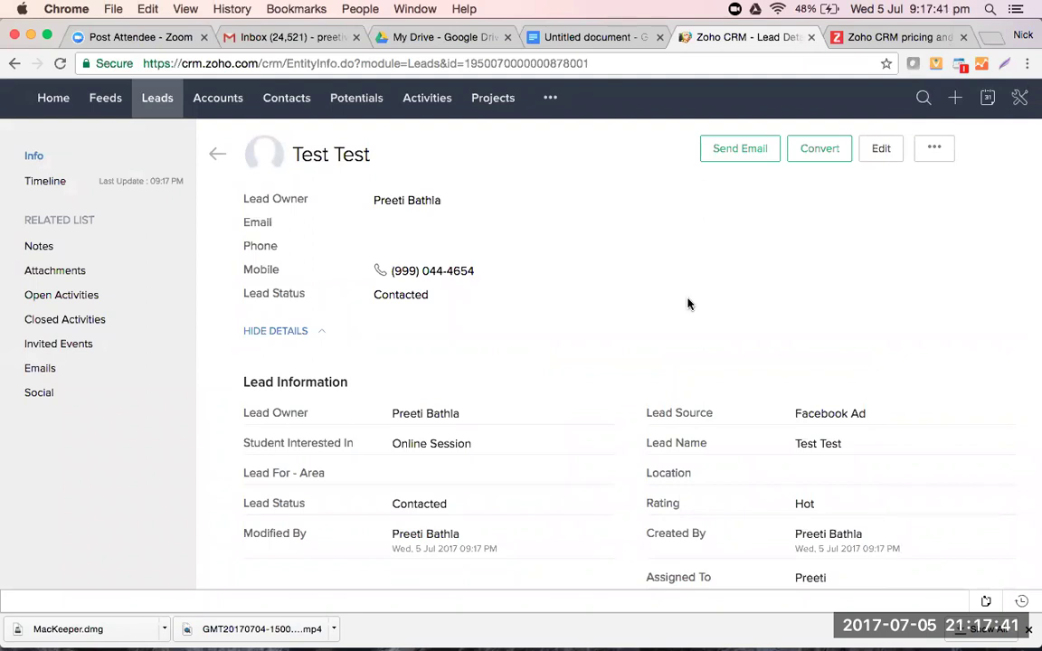
{"action": "scroll", "coordinate": [688, 304], "scroll_direction": "down", "scroll_amount": 1}
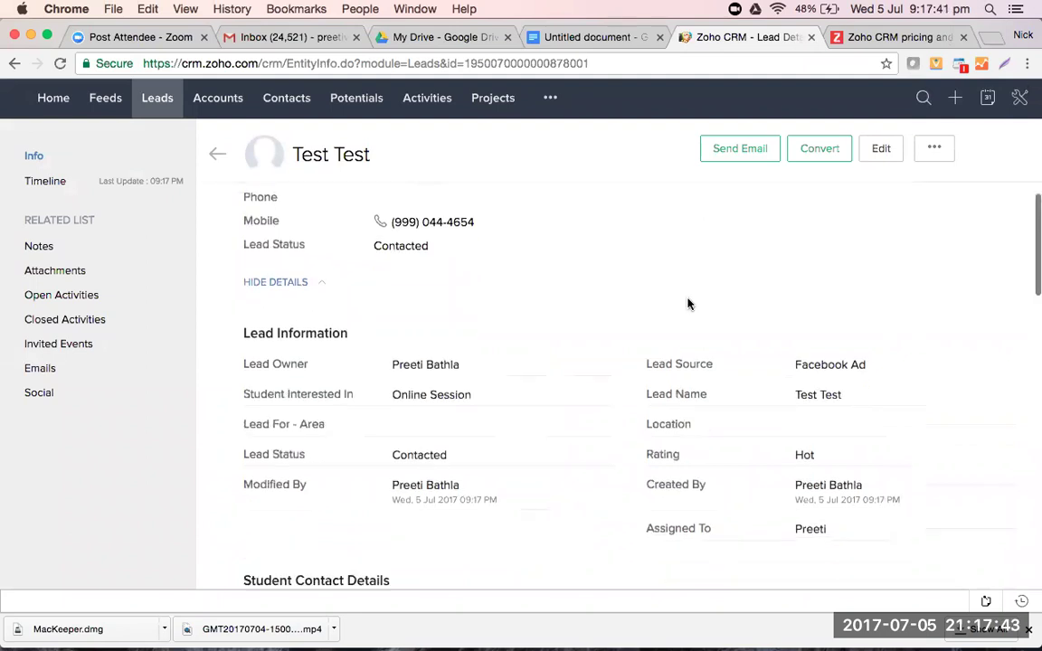
{"action": "scroll", "coordinate": [688, 304], "scroll_direction": "down", "scroll_amount": 2}
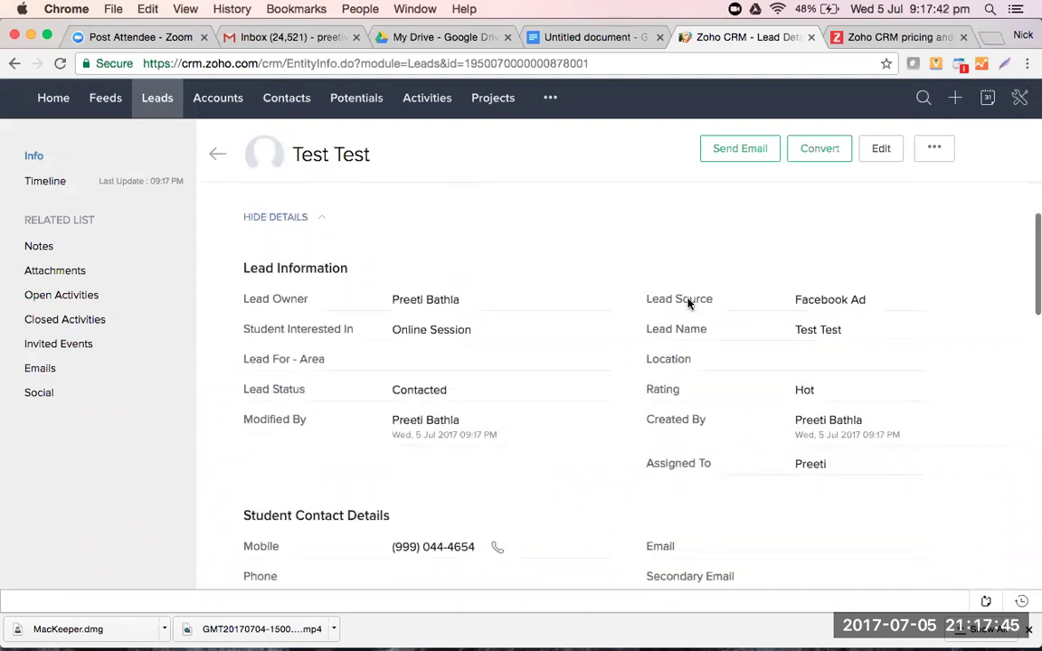
Change the saved lead's status from Contacted to Demo Attended
{"action": "left_click", "coordinate": [606, 389]}
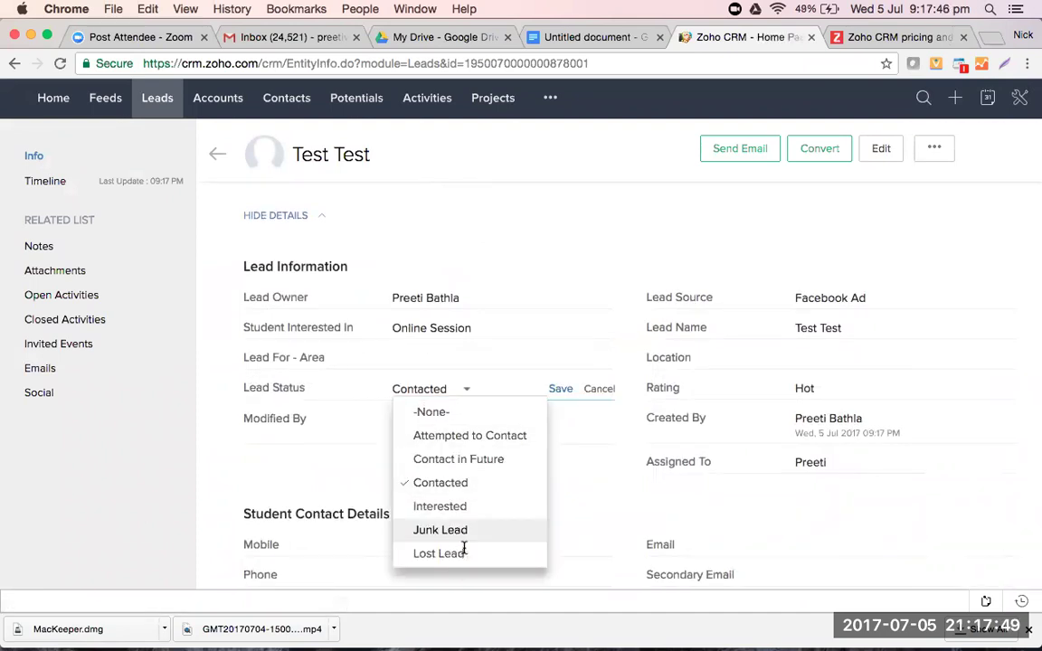
{"action": "scroll", "coordinate": [541, 407], "scroll_direction": "down", "scroll_amount": 1}
{"action": "key", "text": "Down"}
{"action": "key", "text": "Down"}
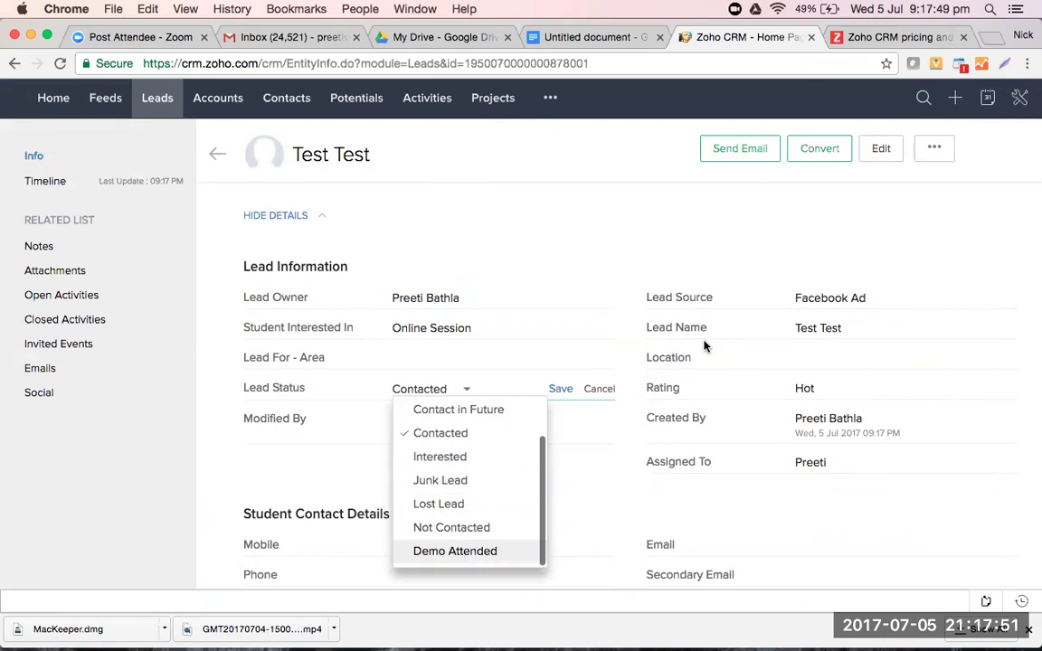
{"action": "key", "text": "Return"}
{"action": "left_click", "coordinate": [561, 388]}
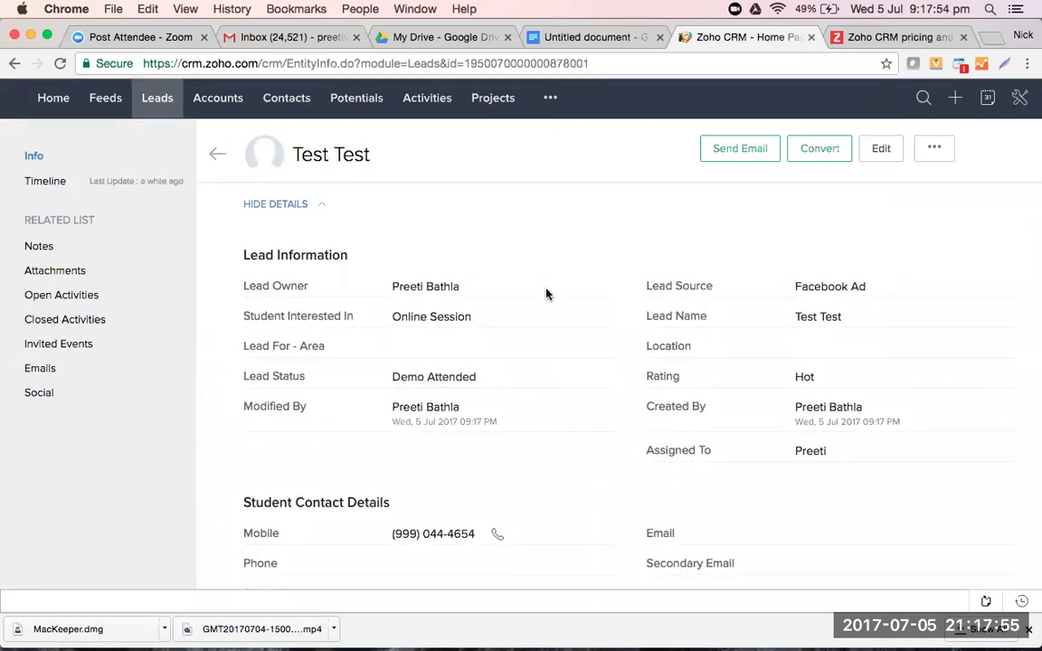
{"action": "scroll", "coordinate": [583, 453], "scroll_direction": "down", "scroll_amount": 3}
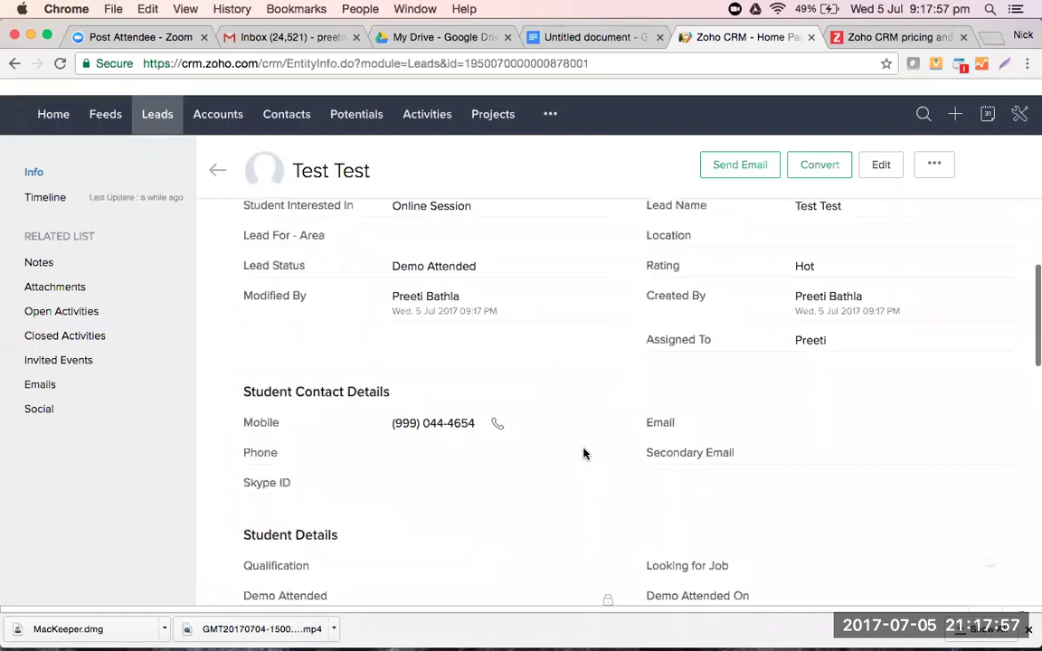
{"action": "scroll", "coordinate": [584, 453], "scroll_direction": "up", "scroll_amount": 5}
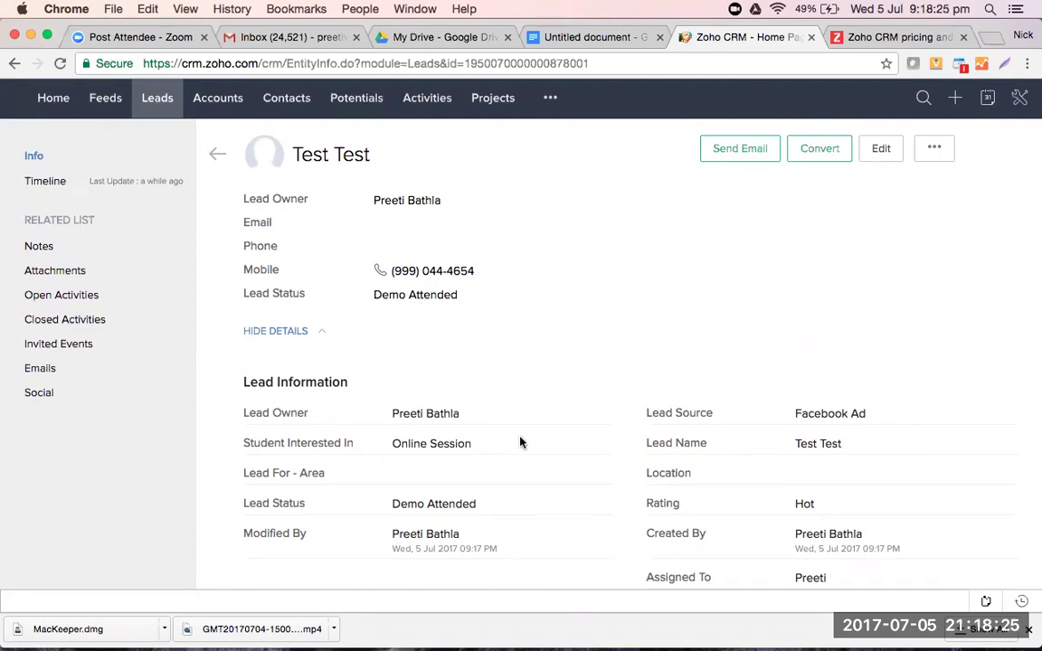
Start converting the lead with a new Potential for the contact
{"action": "left_click", "coordinate": [831, 151]}
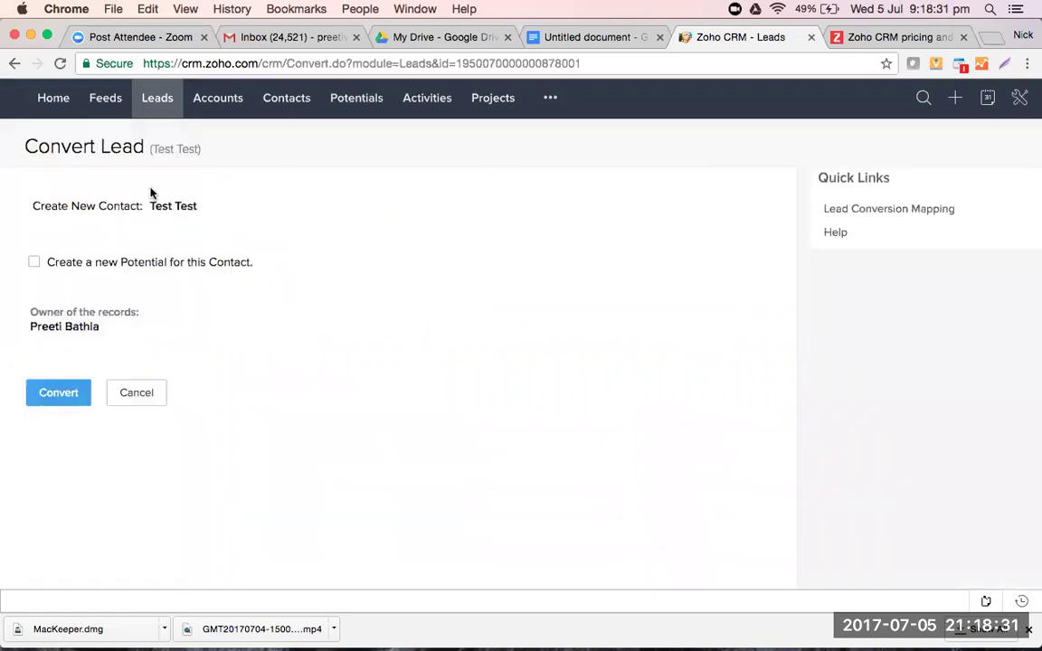
{"action": "left_click", "coordinate": [36, 263]}
{"action": "scroll", "coordinate": [455, 369], "scroll_direction": "down", "scroll_amount": 1}
{"action": "scroll", "coordinate": [455, 369], "scroll_direction": "down", "scroll_amount": 3}
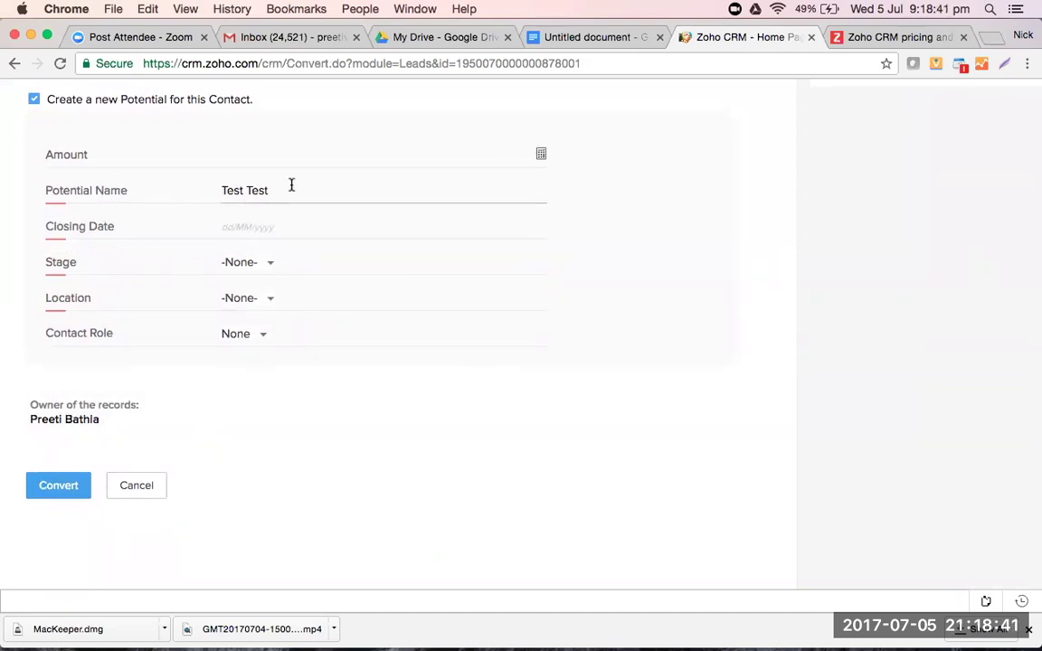
Set the Potential's closing date to 15/07/2017
{"action": "left_click", "coordinate": [249, 227]}
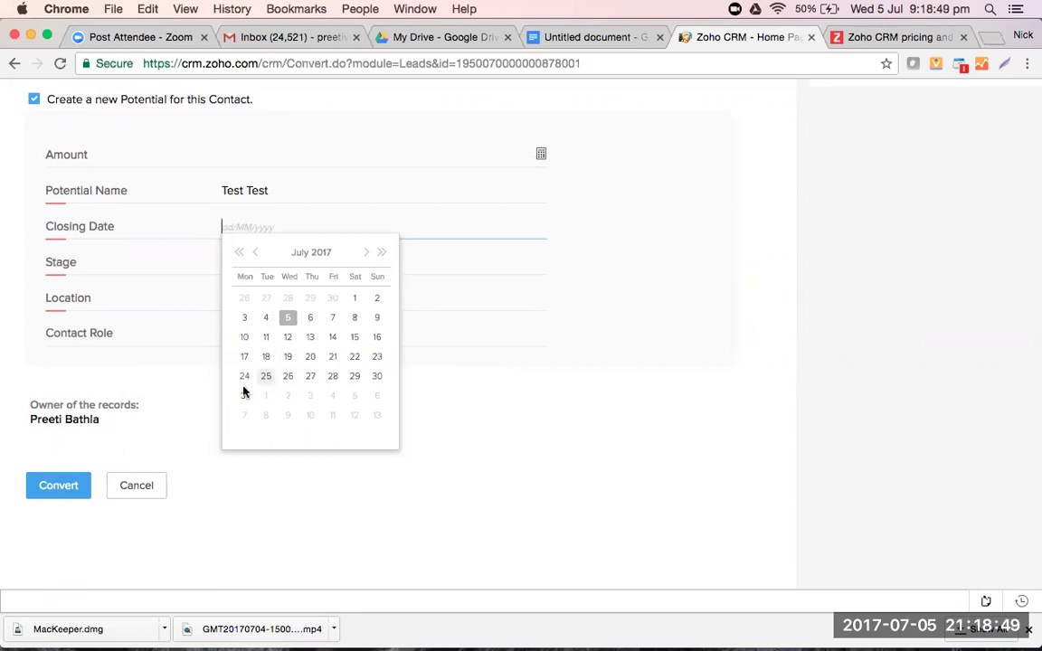
{"action": "left_click", "coordinate": [355, 337]}
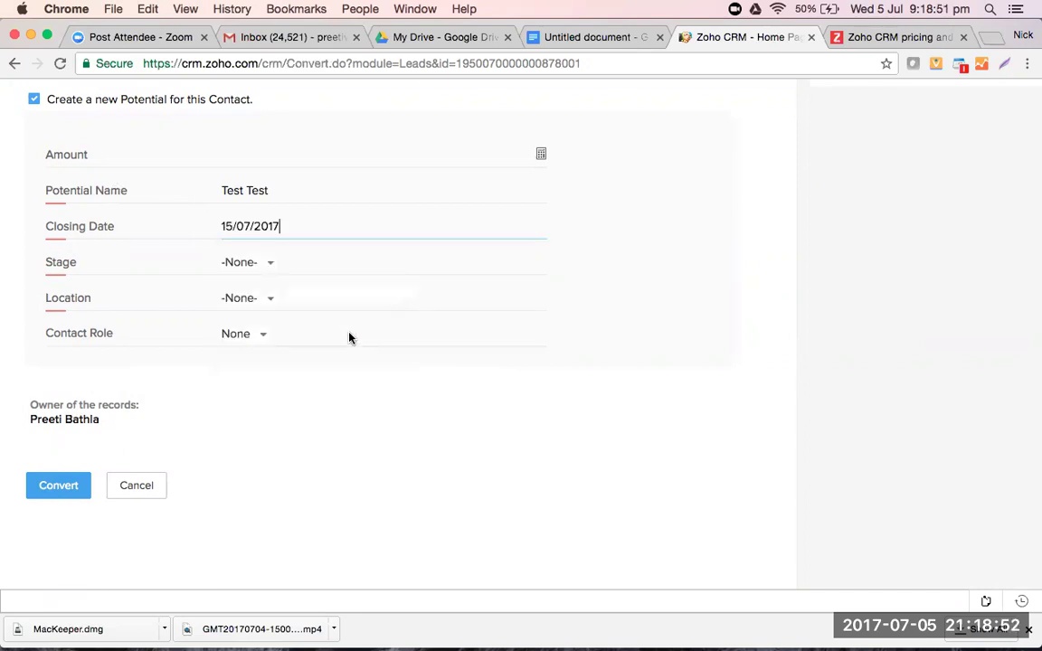
{"action": "left_click", "coordinate": [229, 262]}
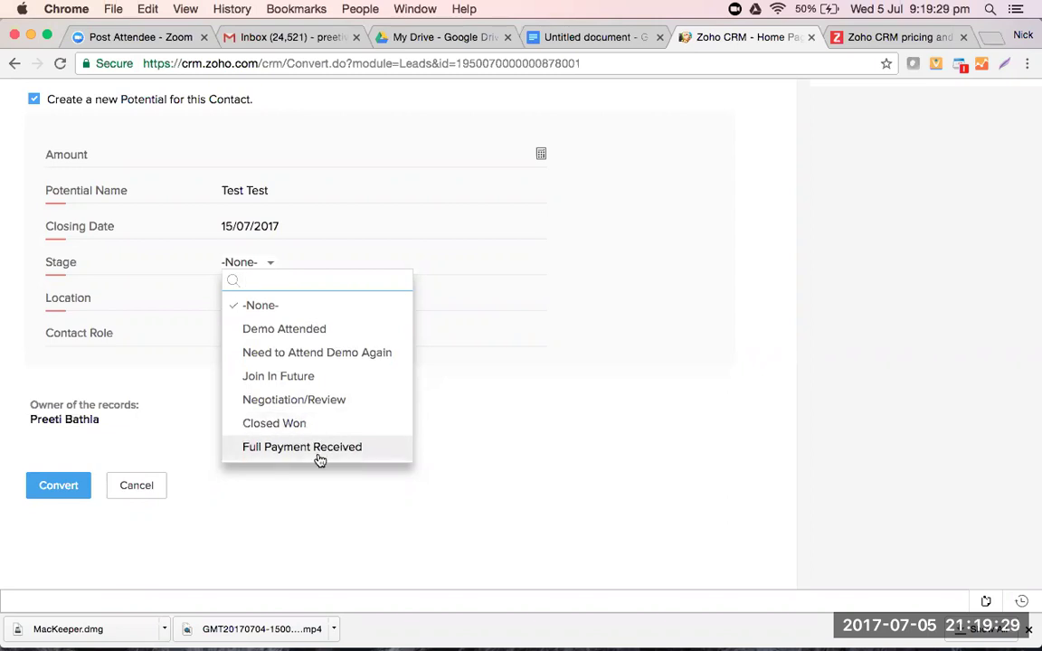
Set the Potential stage to Need to Attend Demo Again
{"action": "scroll", "coordinate": [319, 459], "scroll_direction": "down", "scroll_amount": 2}
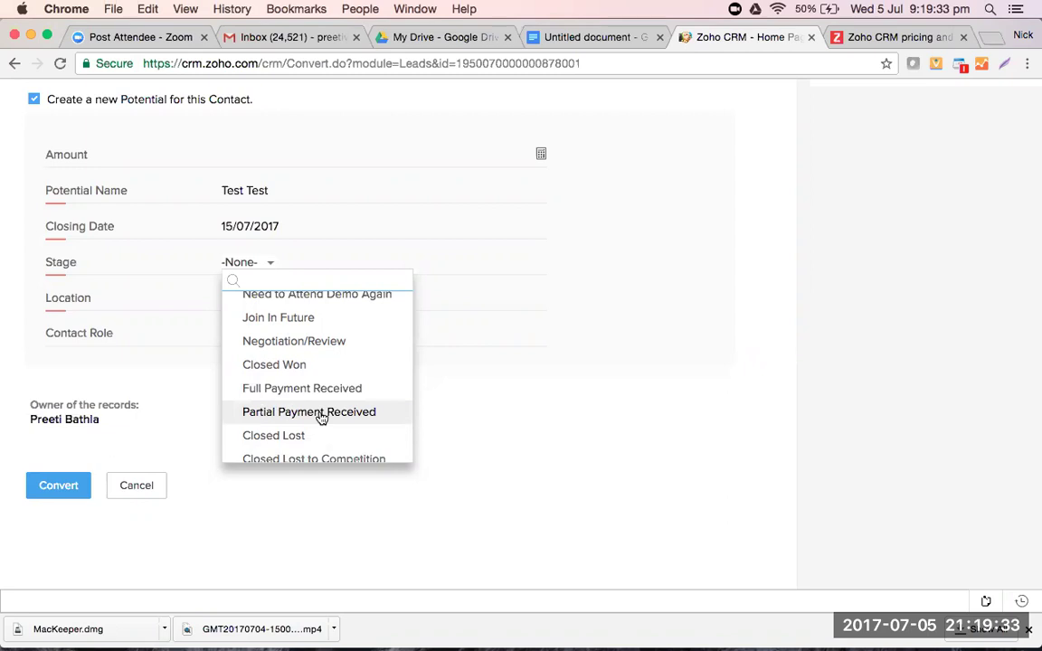
{"action": "scroll", "coordinate": [352, 416], "scroll_direction": "down", "scroll_amount": 1}
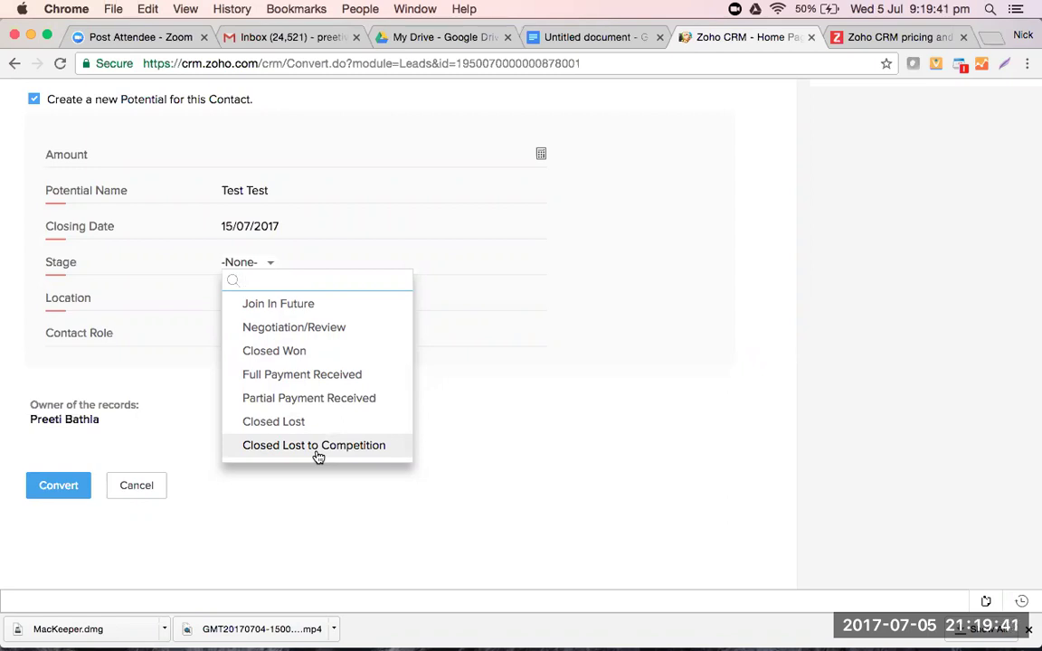
{"action": "scroll", "coordinate": [295, 398], "scroll_direction": "up", "scroll_amount": 3}
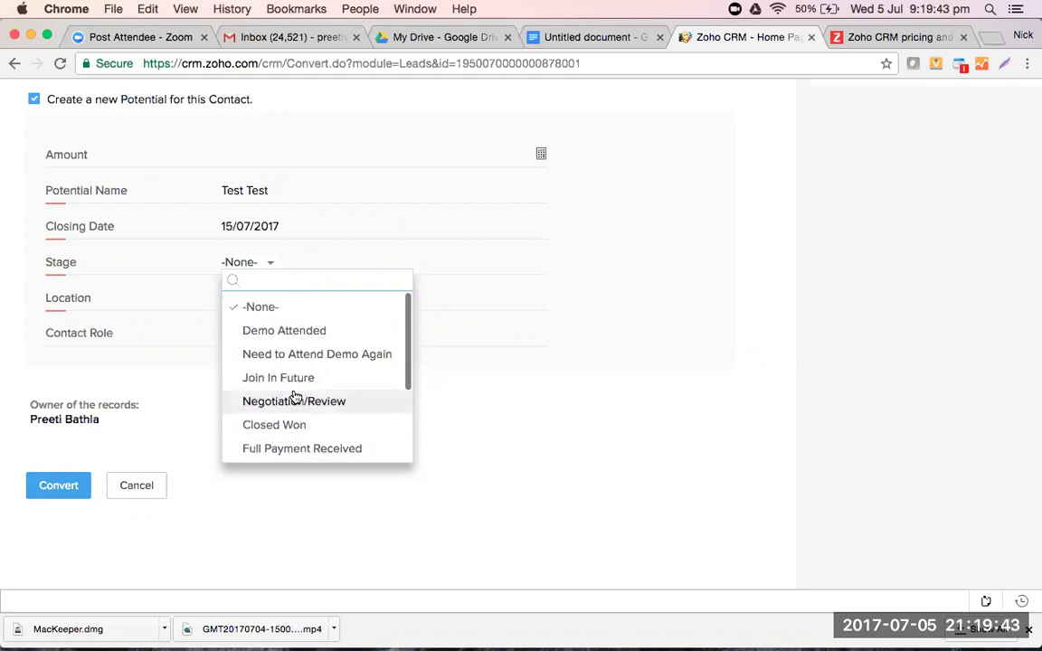
{"action": "scroll", "coordinate": [295, 398], "scroll_direction": "down", "scroll_amount": 5}
{"action": "scroll", "coordinate": [295, 398], "scroll_direction": "up", "scroll_amount": 5}
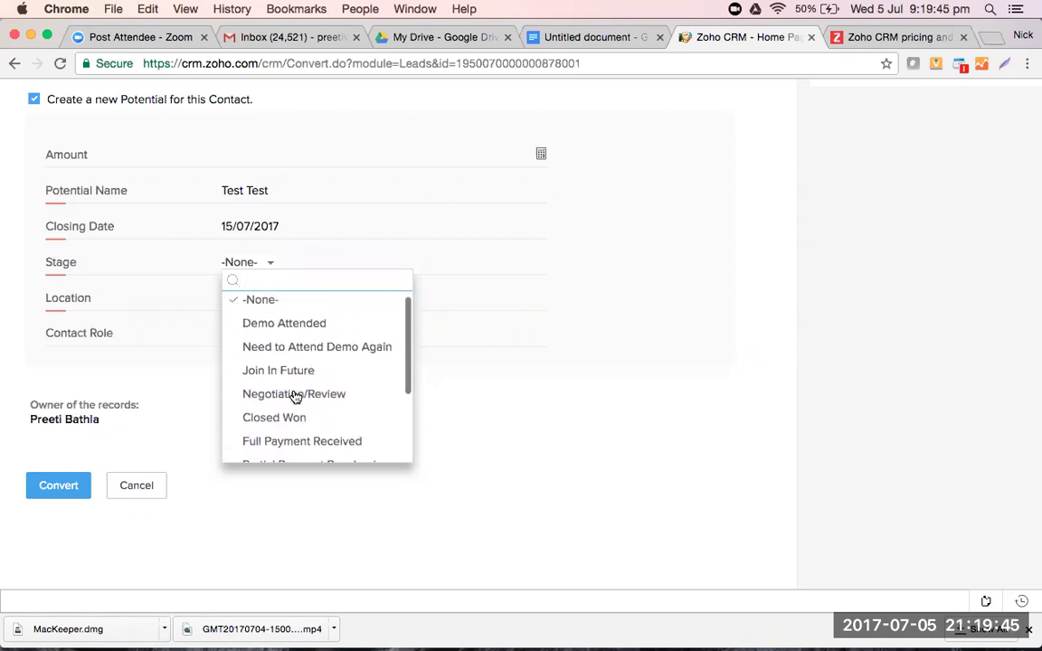
{"action": "scroll", "coordinate": [295, 398], "scroll_direction": "down", "scroll_amount": 1}
{"action": "scroll", "coordinate": [294, 397], "scroll_direction": "down", "scroll_amount": 4}
{"action": "scroll", "coordinate": [295, 397], "scroll_direction": "up", "scroll_amount": 4}
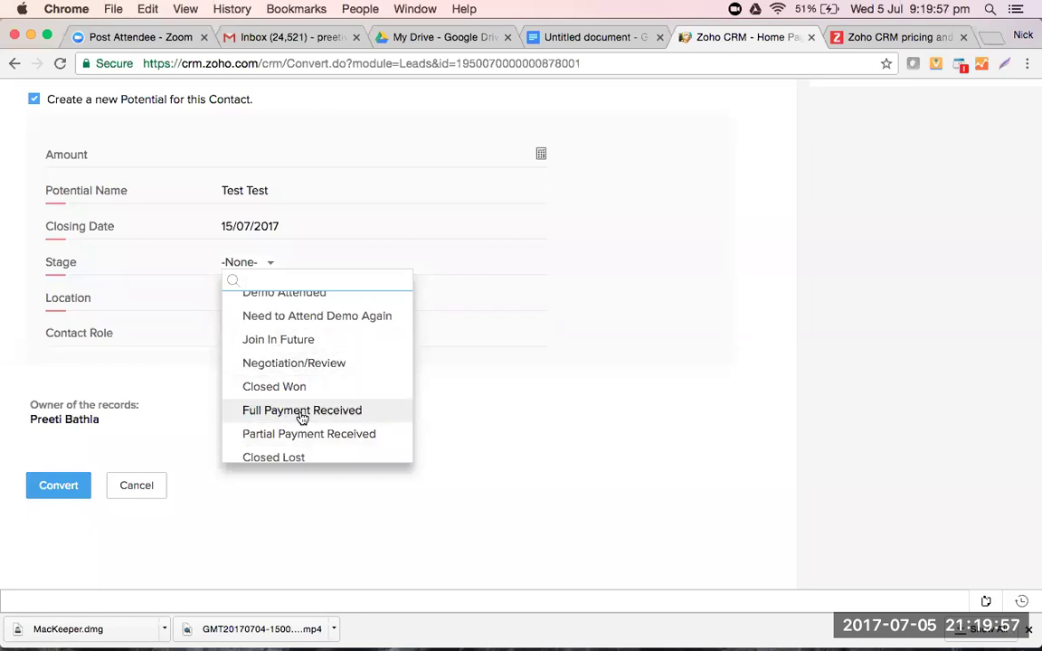
{"action": "scroll", "coordinate": [302, 417], "scroll_direction": "down", "scroll_amount": 1}
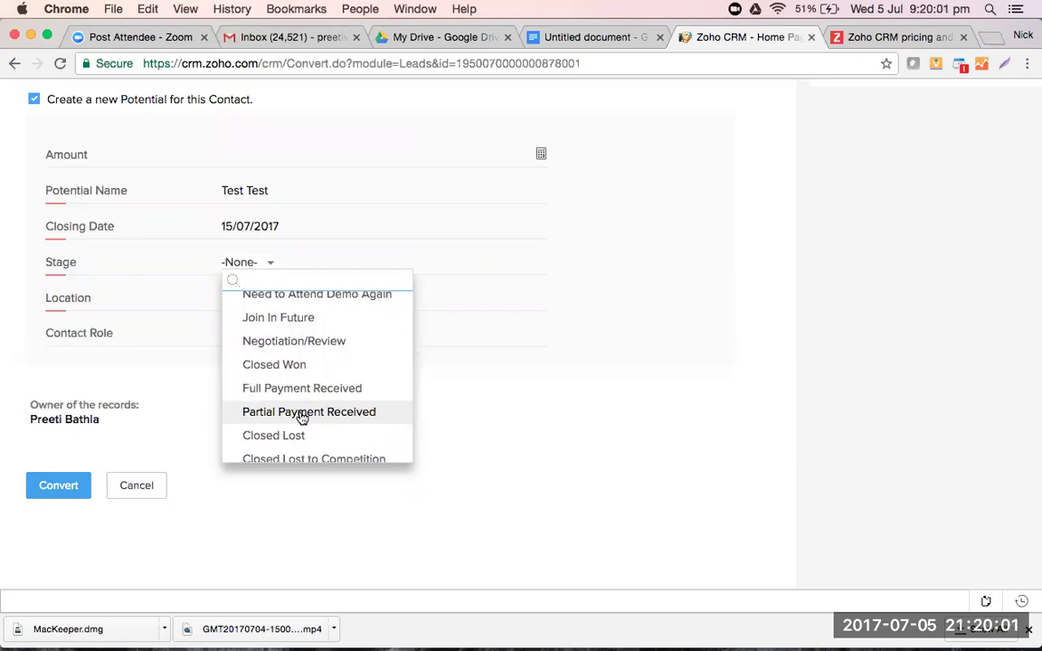
{"action": "scroll", "coordinate": [302, 417], "scroll_direction": "down", "scroll_amount": 1}
{"action": "scroll", "coordinate": [303, 417], "scroll_direction": "down", "scroll_amount": 2}
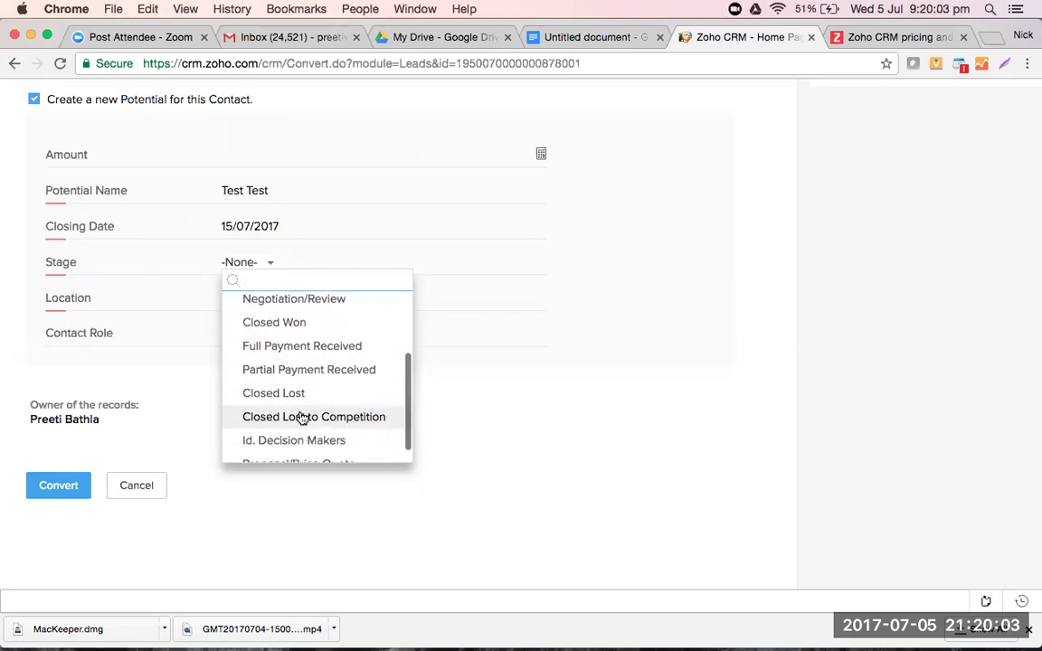
{"action": "scroll", "coordinate": [302, 417], "scroll_direction": "down", "scroll_amount": 1}
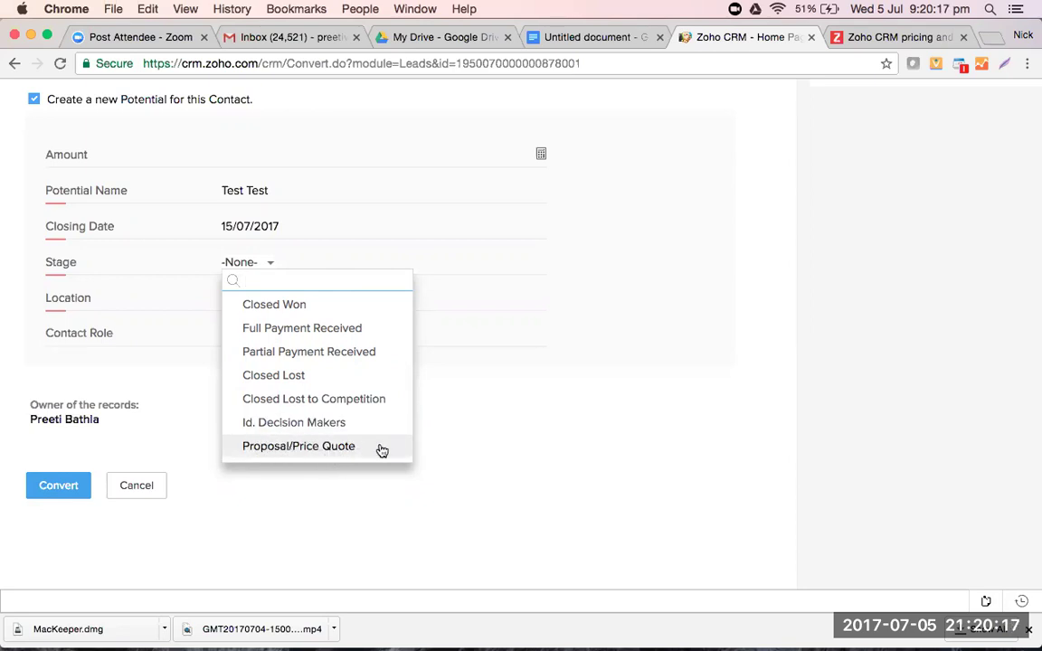
{"action": "scroll", "coordinate": [386, 433], "scroll_direction": "up", "scroll_amount": 3}
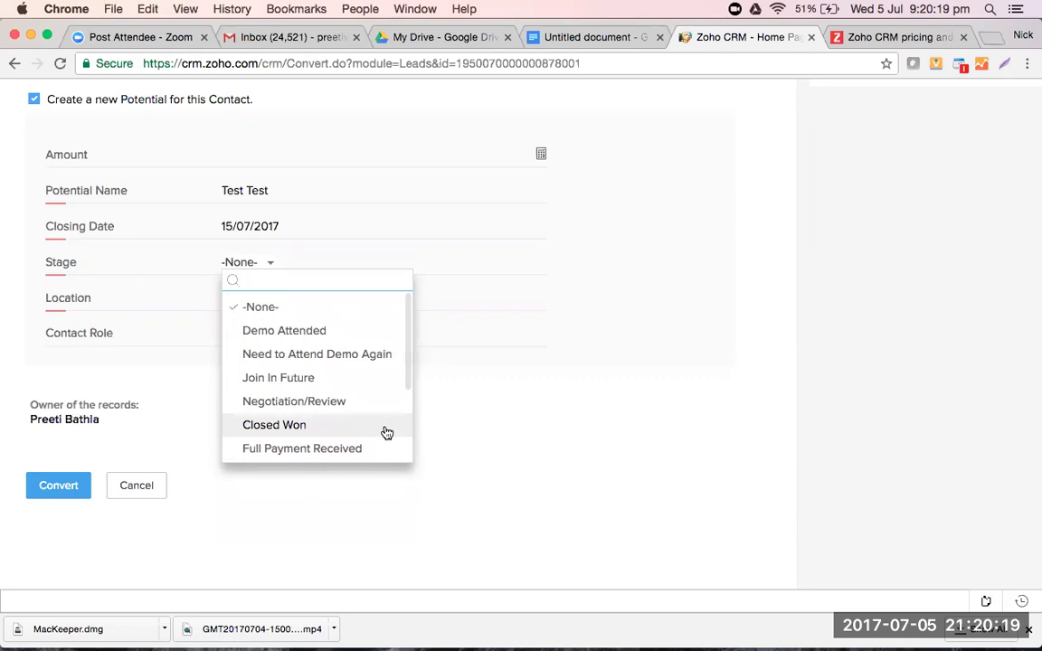
{"action": "left_click", "coordinate": [365, 357]}
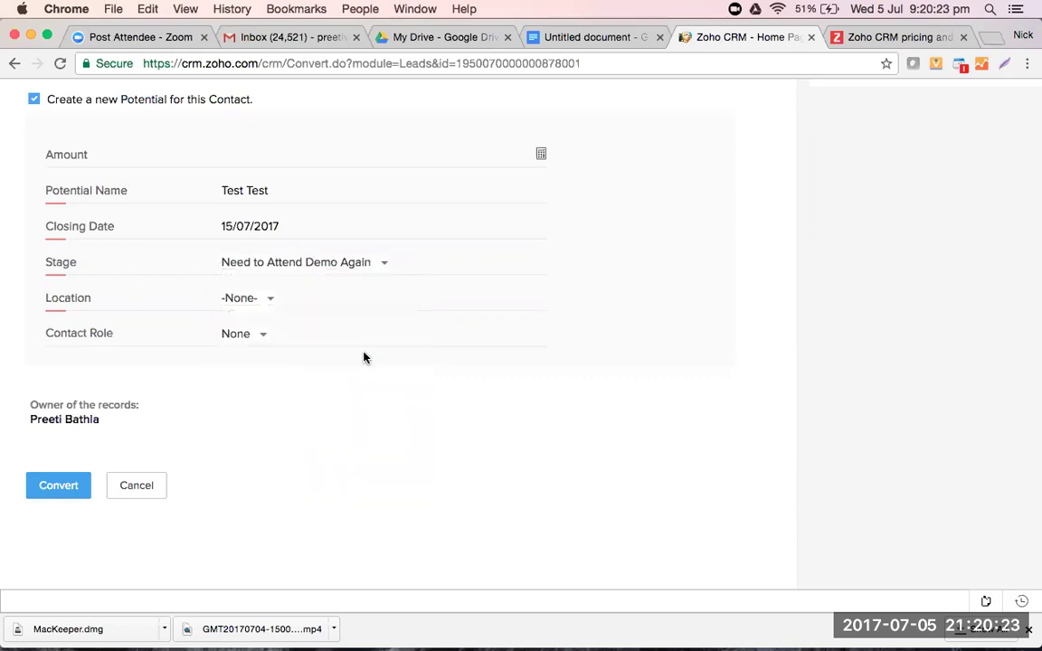
Choose location Ghaziabad (Patel Nagar 2nd), leave Contact Role as None, and convert
{"action": "left_click", "coordinate": [263, 299]}
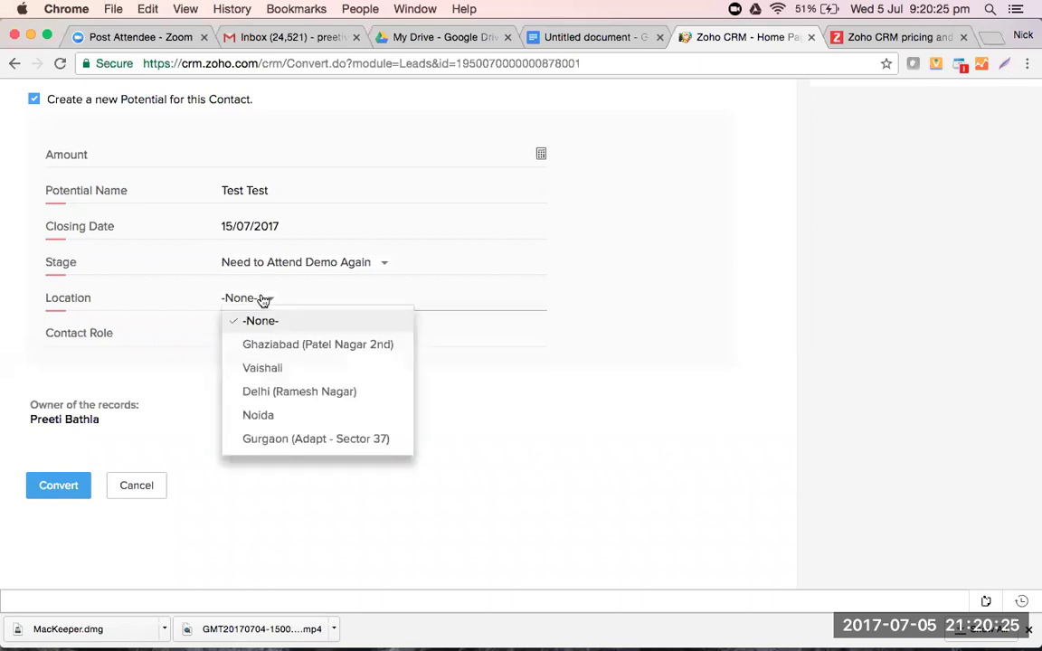
{"action": "left_click", "coordinate": [377, 296]}
{"action": "left_click", "coordinate": [299, 299]}
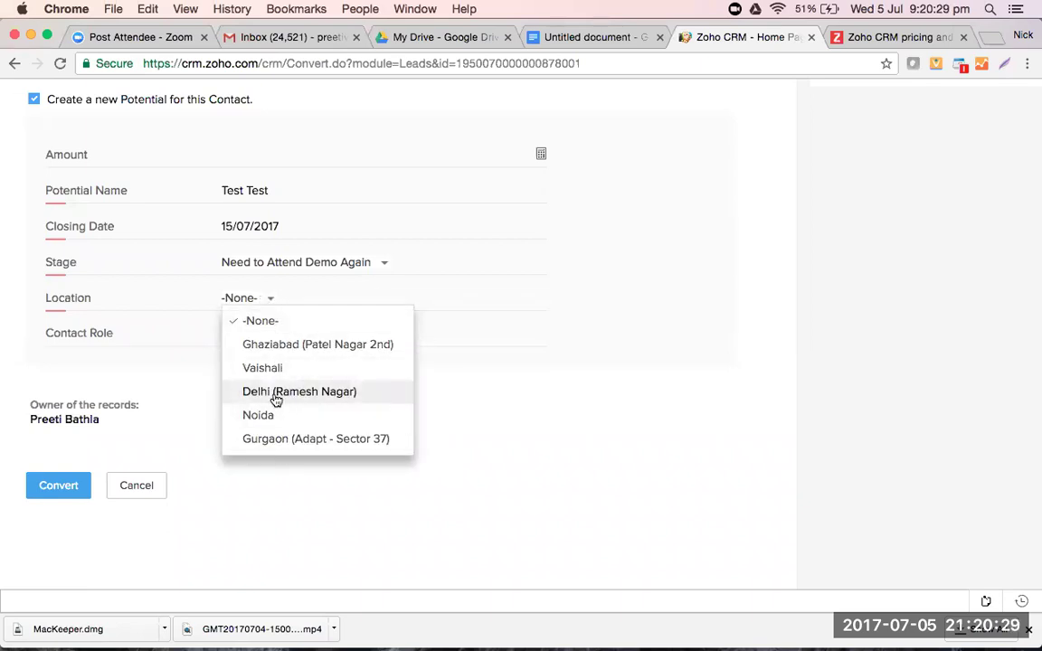
{"action": "left_click", "coordinate": [264, 337]}
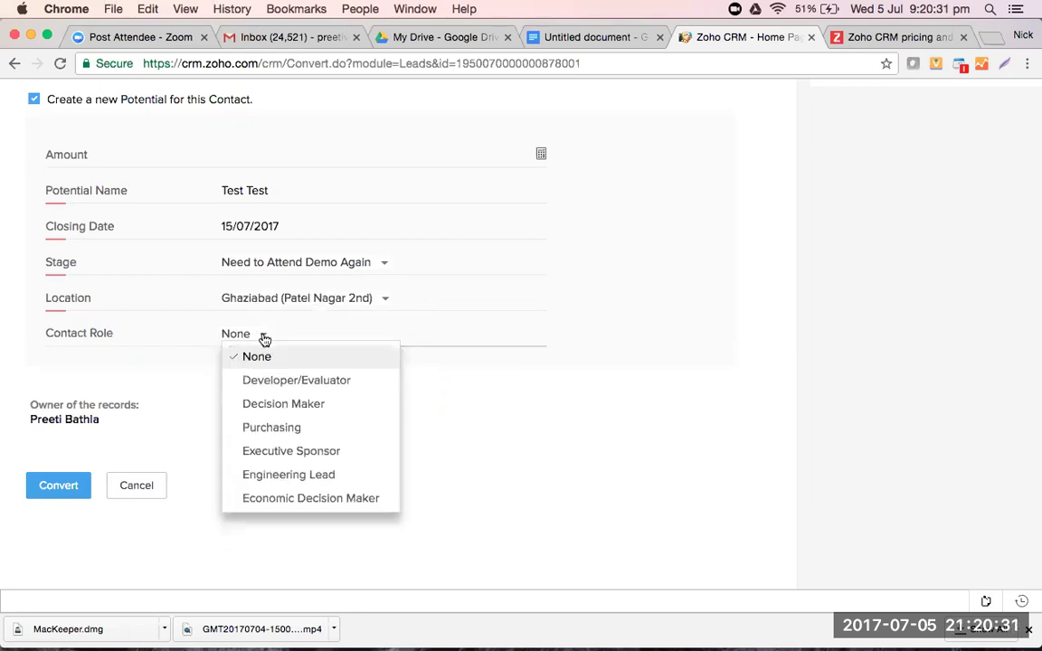
{"action": "left_click", "coordinate": [447, 359]}
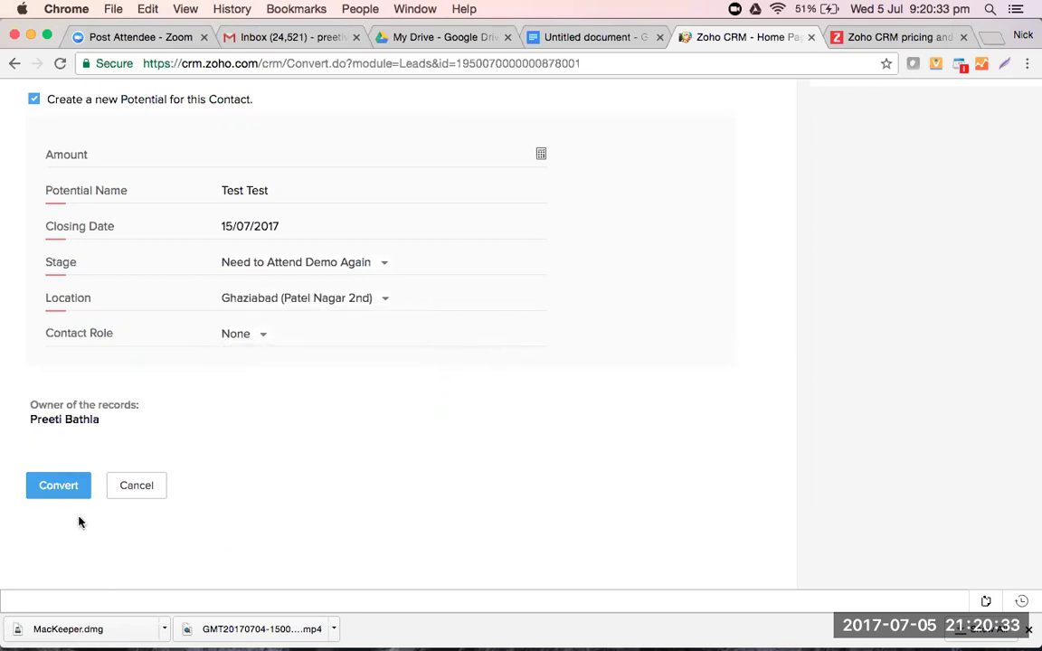
{"action": "left_click", "coordinate": [58, 487]}
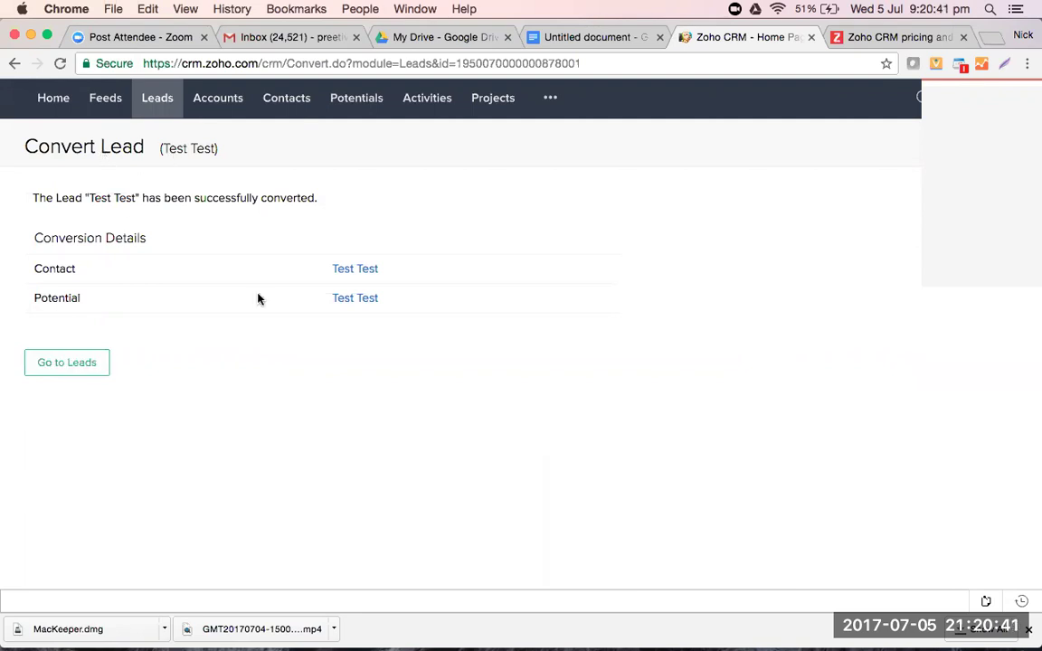
Return to the leads list, then head to the Potentials list
{"action": "left_click", "coordinate": [72, 364]}
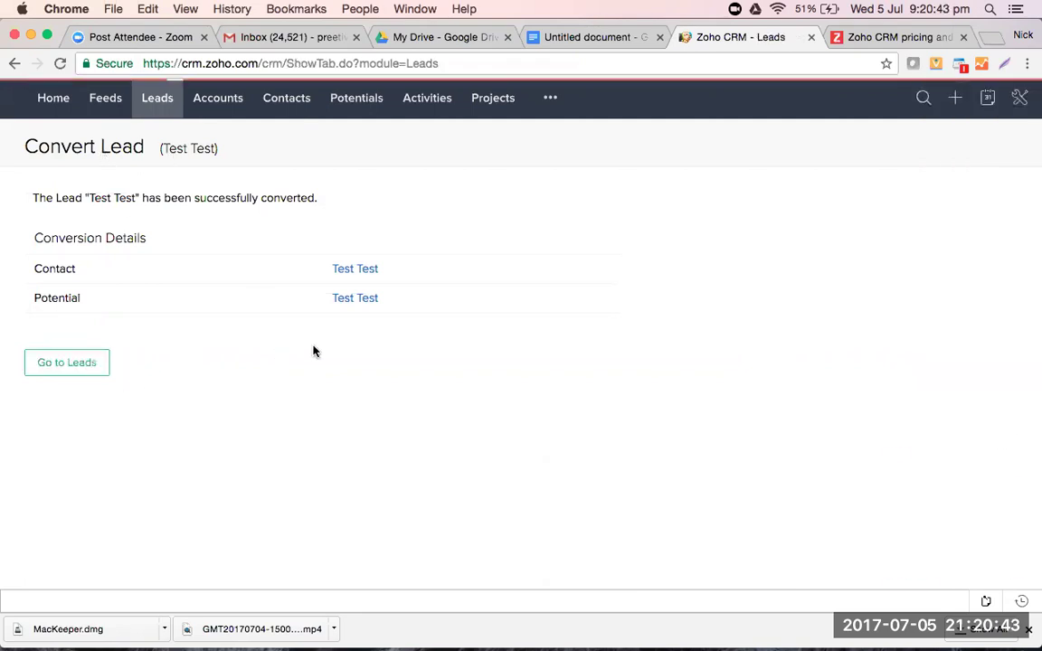
{"action": "left_click", "coordinate": [365, 99]}
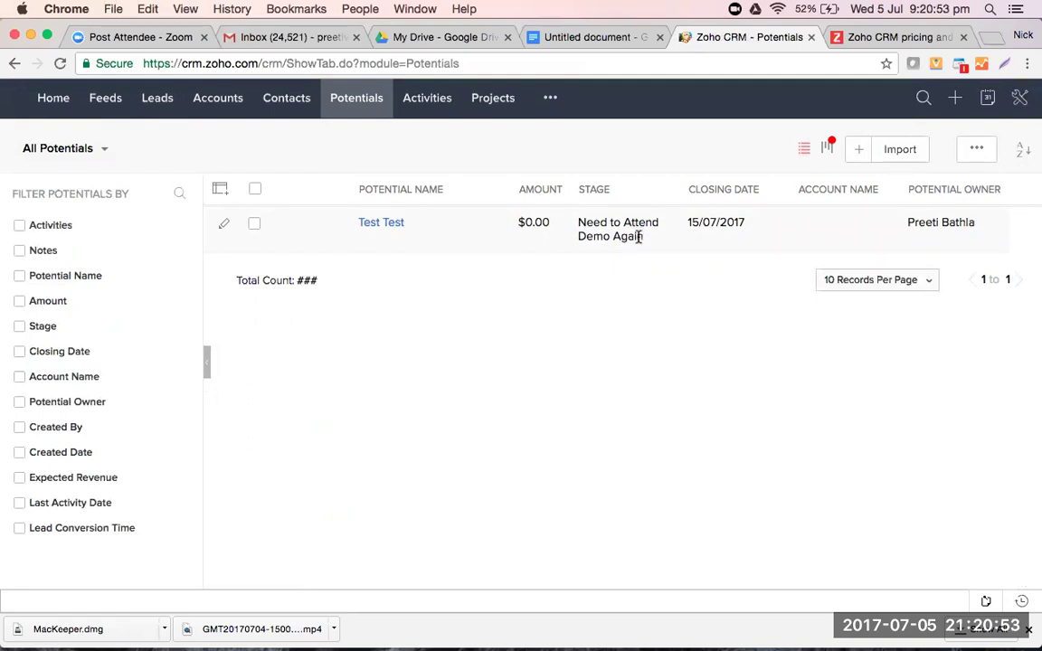
Filter Potentials by Stage 'Need to Attend Demo Again', leaving only the Test Test potential
{"action": "left_click", "coordinate": [21, 328]}
{"action": "left_click", "coordinate": [74, 377]}
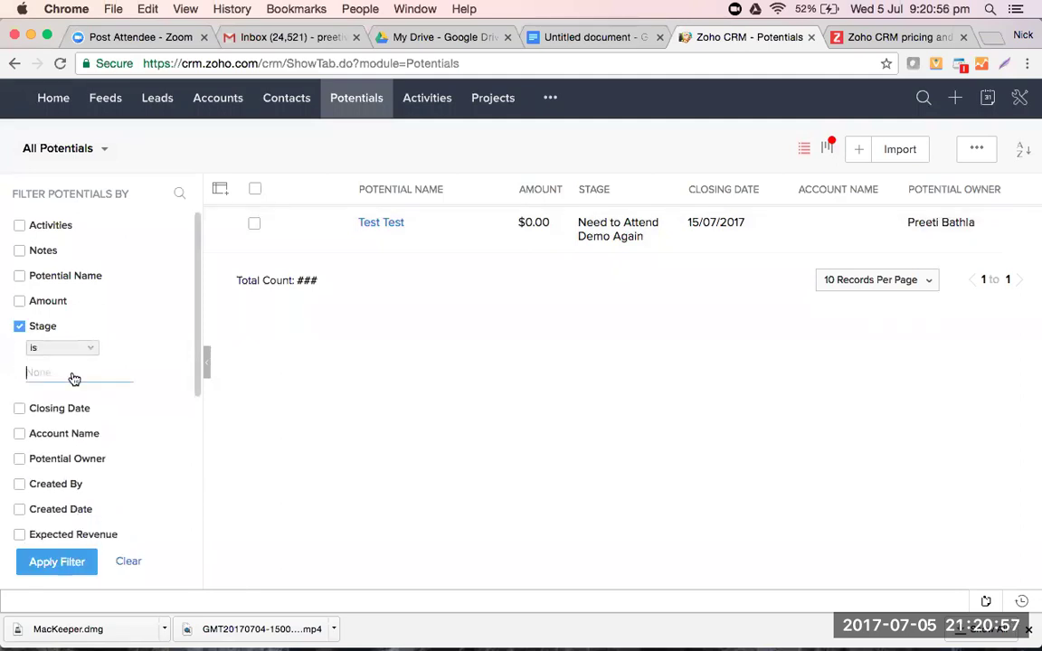
{"action": "left_click", "coordinate": [74, 421]}
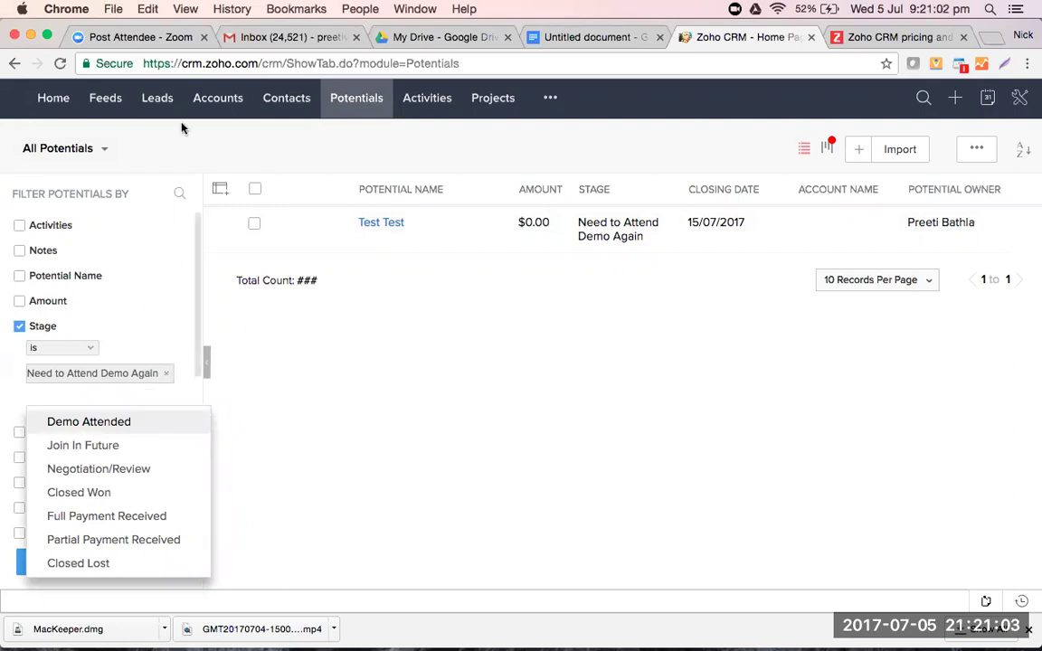
{"action": "left_click", "coordinate": [45, 562]}
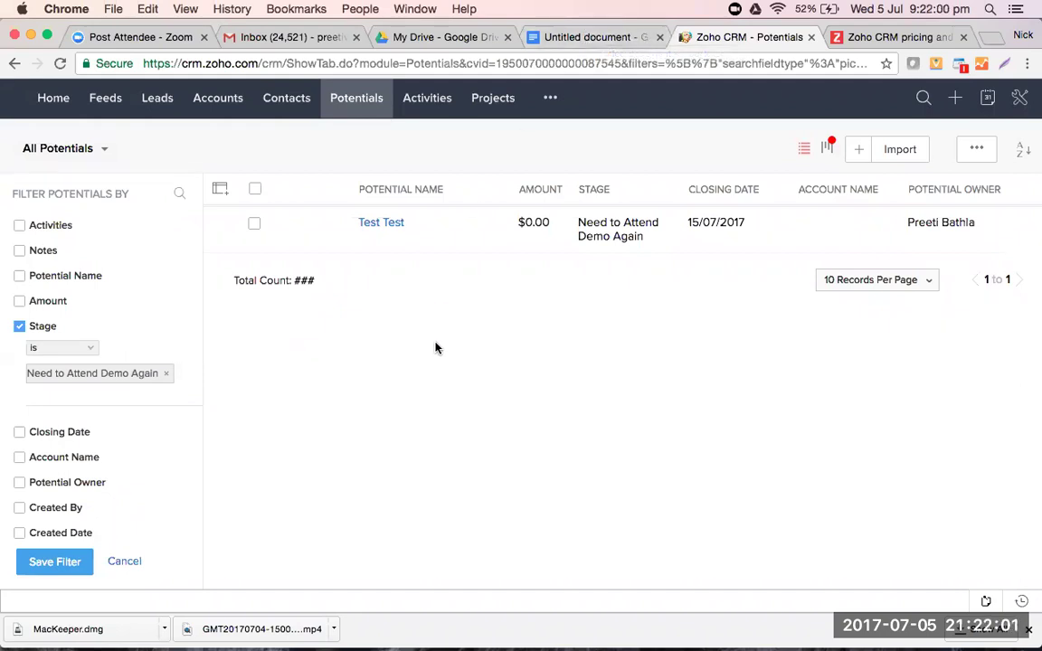
Type 'Lead Level - Lead will not get converted to Account or Contact until you convert to Opportunity' below Support
{"action": "left_click", "coordinate": [563, 38]}
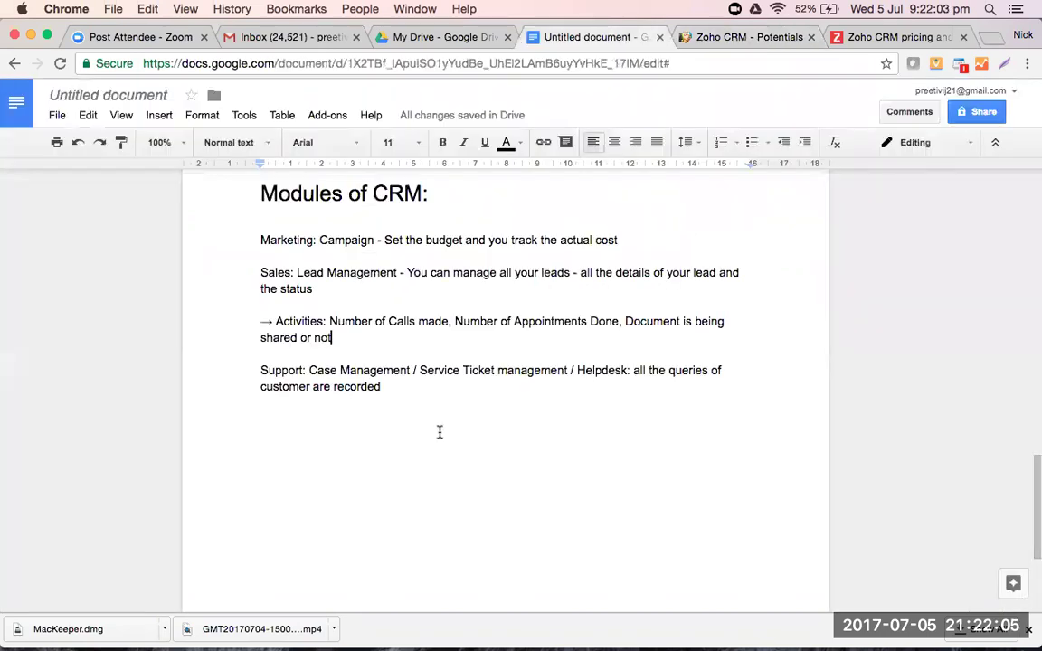
{"action": "left_click", "coordinate": [383, 442]}
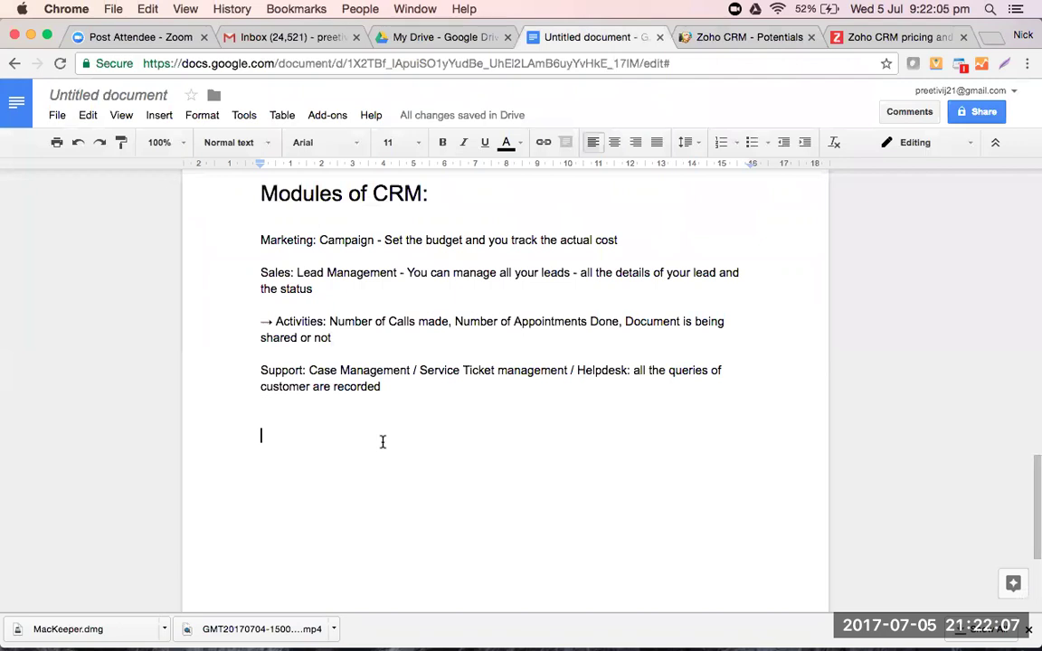
{"action": "type", "text": "Lead Level - Lead will not get converted to Account or Contact"}
{"action": "key", "text": "BackSpace"}
{"action": "key", "text": "BackSpace"}
{"action": "key", "text": "BackSpace"}
{"action": "type", "text": "act untill "}
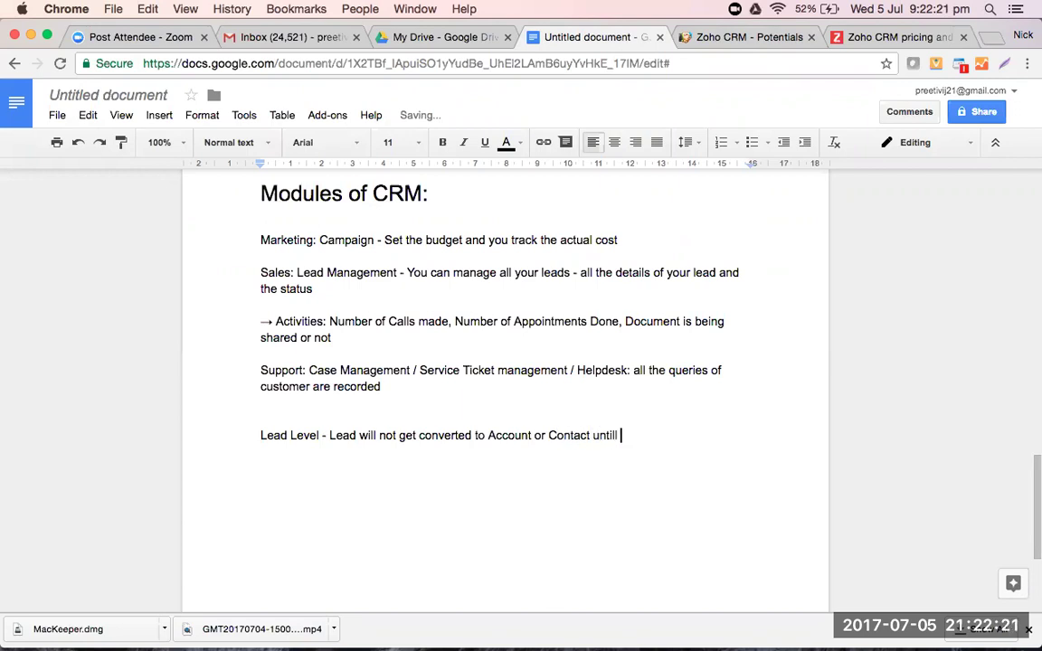
{"action": "type", "text": "you convert to Op"}
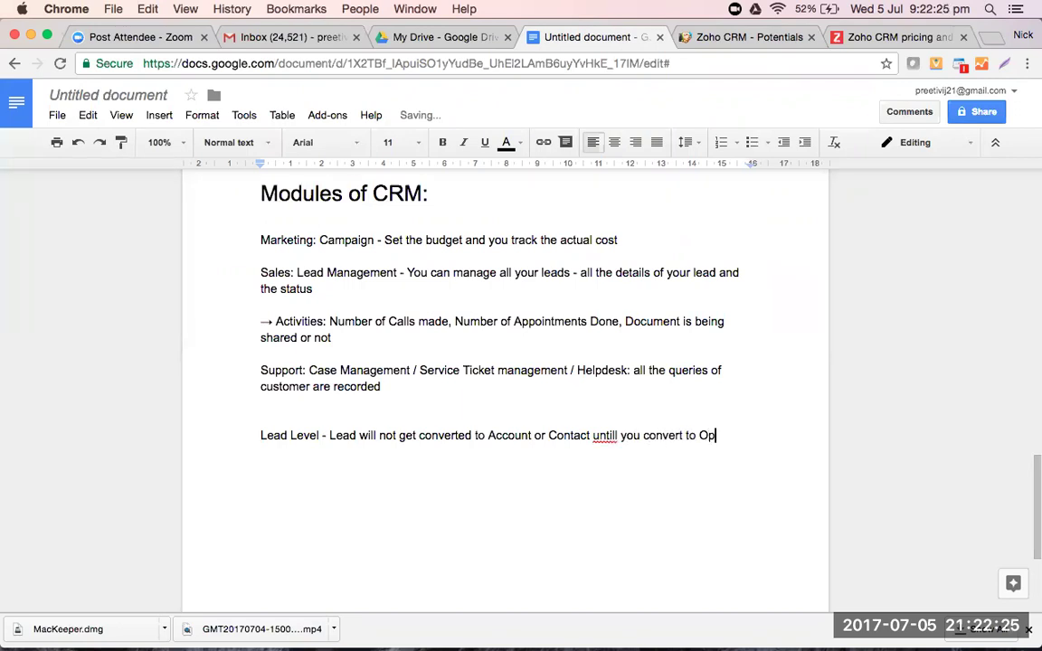
{"action": "type", "text": "portunity"}
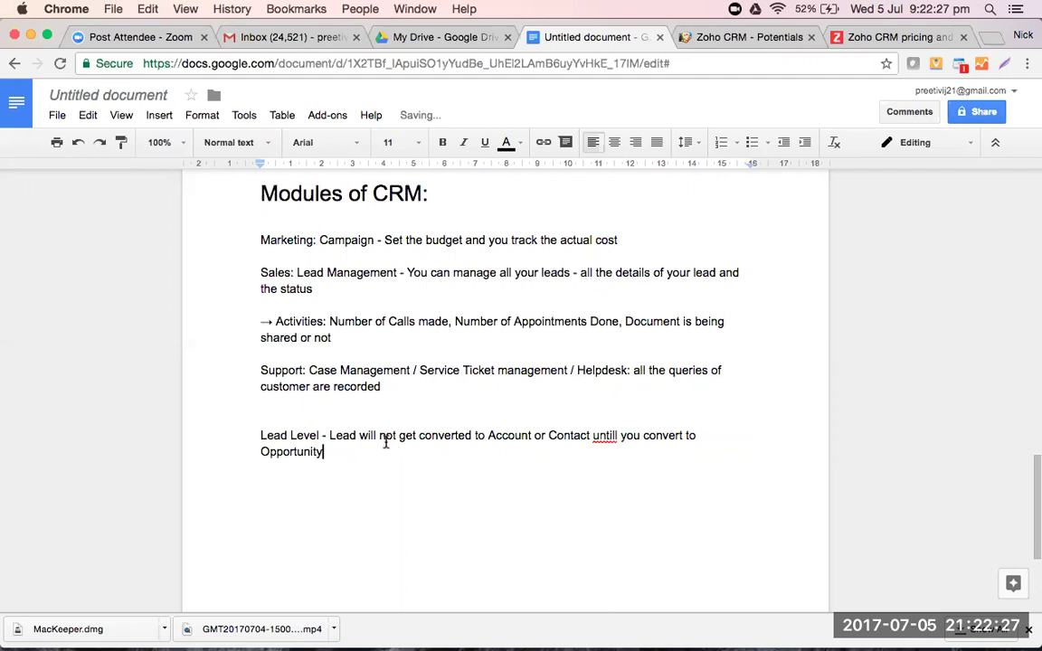
{"action": "key", "text": "BackSpace"}
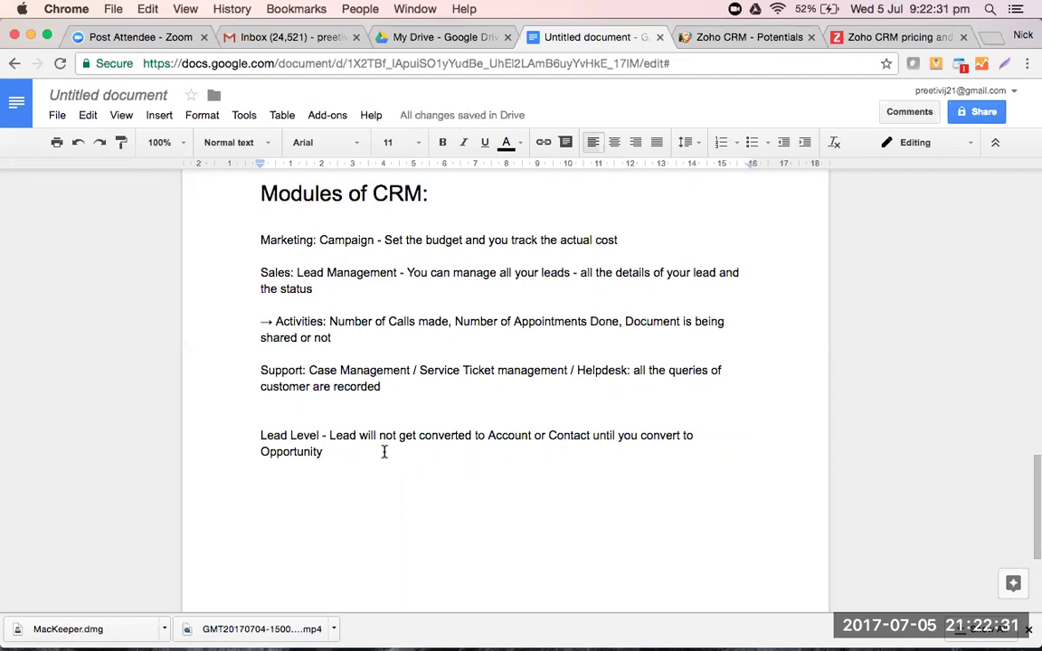
{"action": "type", "text": "l"}
{"action": "left_click", "coordinate": [359, 453]}
{"action": "key", "text": "Return"}
{"action": "key", "text": "Return"}
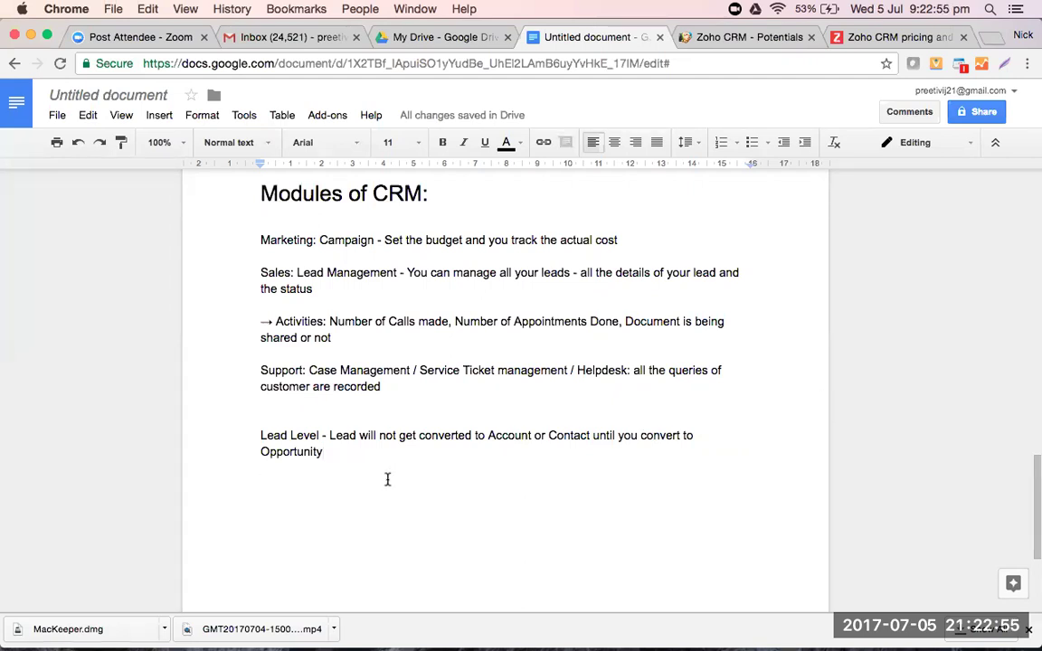
Type 'Chatter Box functionality-' on the new line below the Lead Level note
{"action": "type", "text": "Chatter Box "}
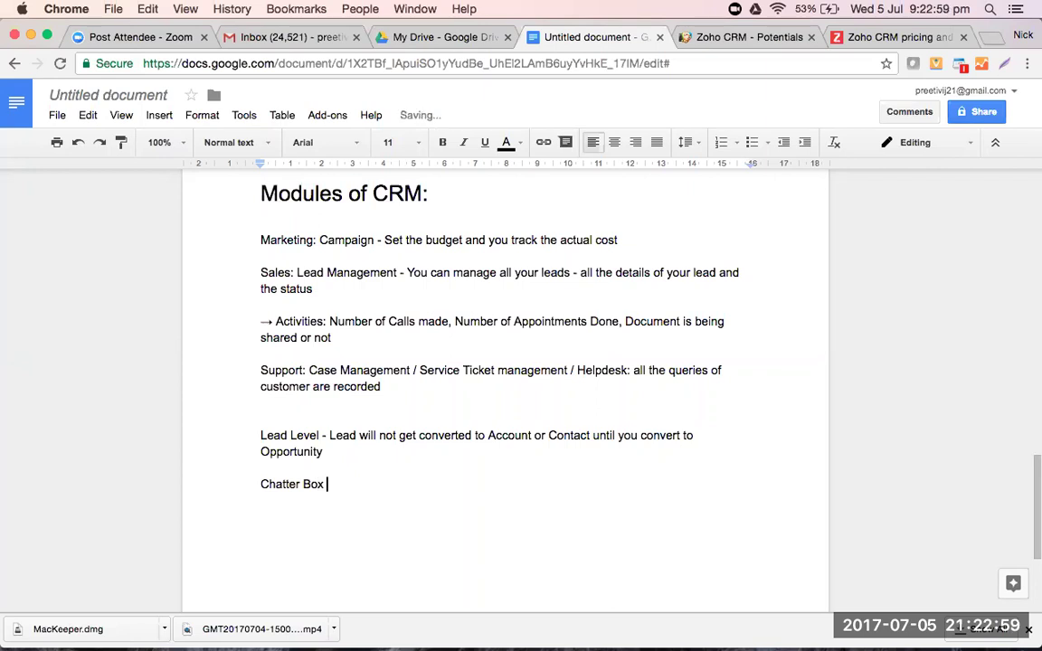
{"action": "type", "text": "a"}
{"action": "key", "text": "BackSpace"}
{"action": "type", "text": "functionality"}
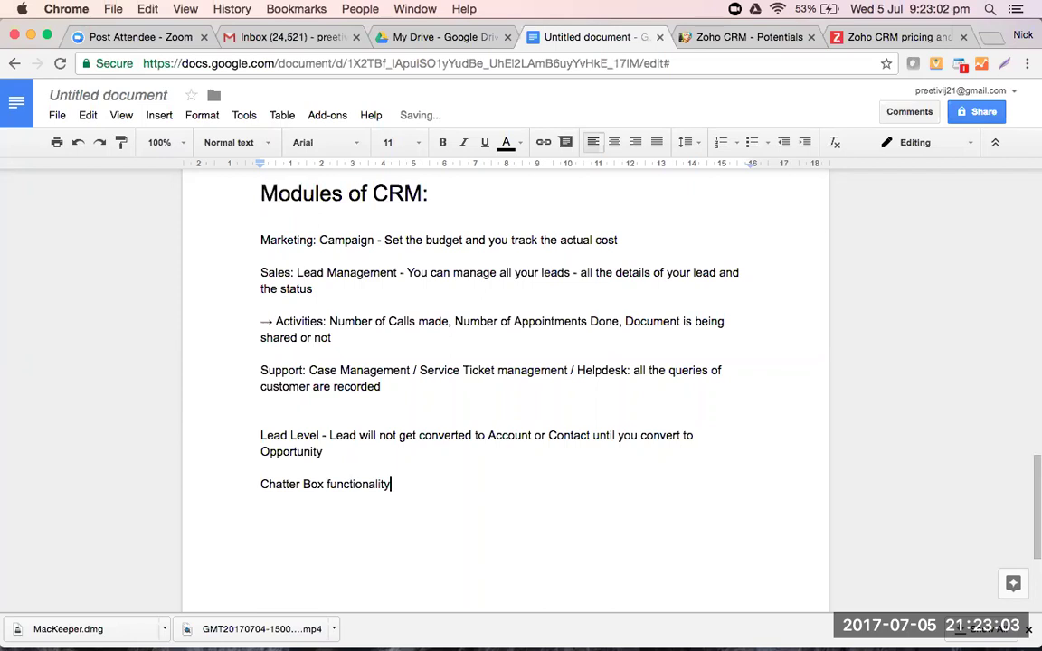
{"action": "type", "text": "-"}
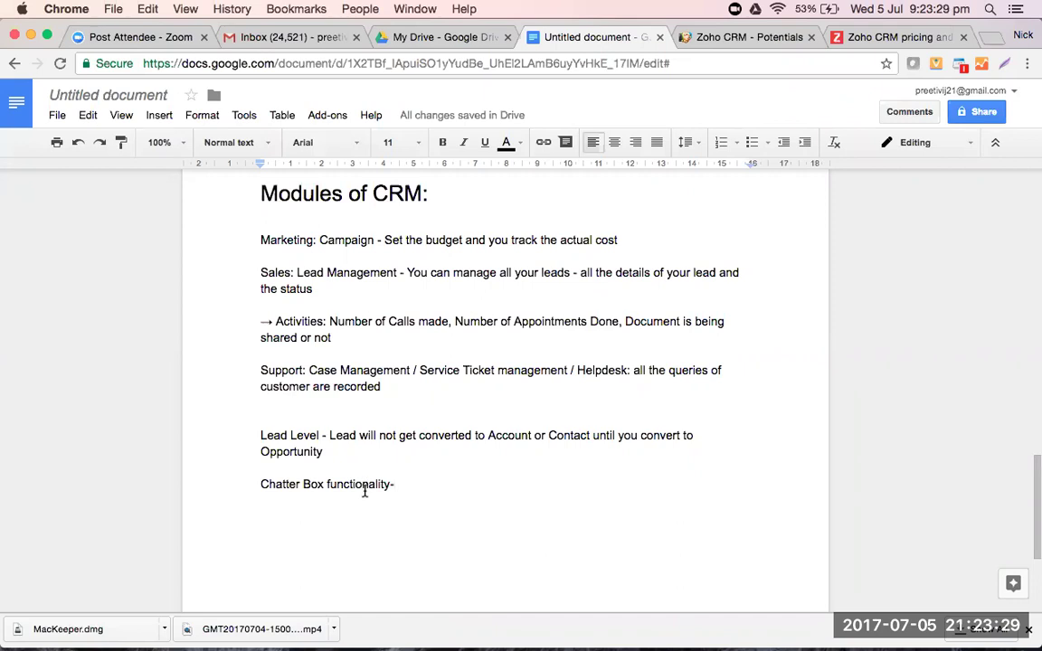
{"action": "left_click", "coordinate": [357, 453]}
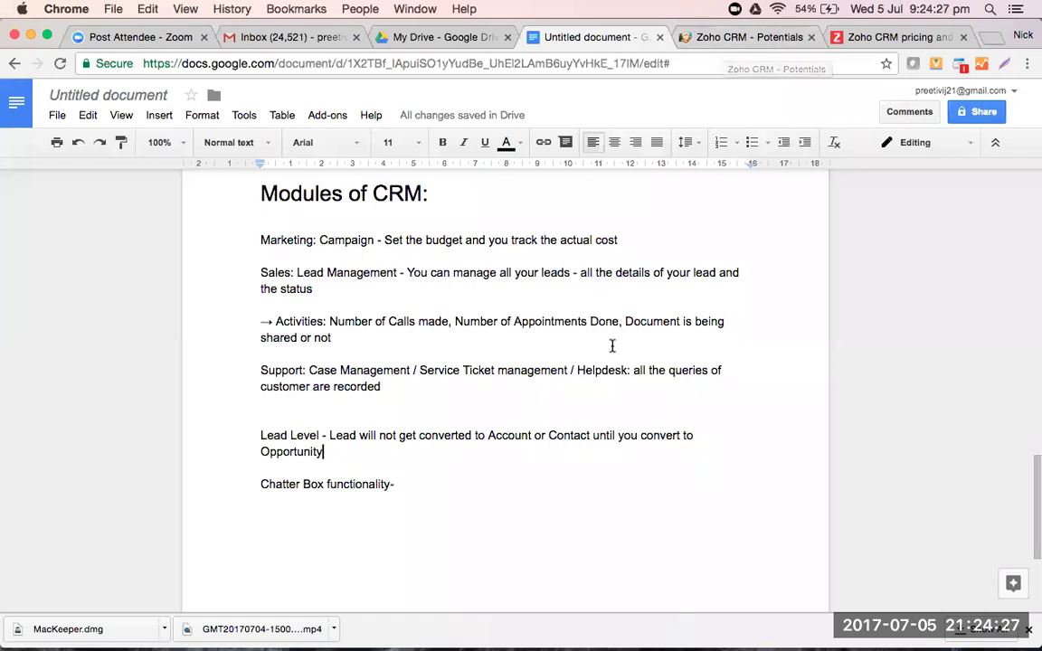
Review the Google Docs notes, then open Zoho CRM's Activities module from the Potentials page
{"action": "left_click", "coordinate": [747, 36]}
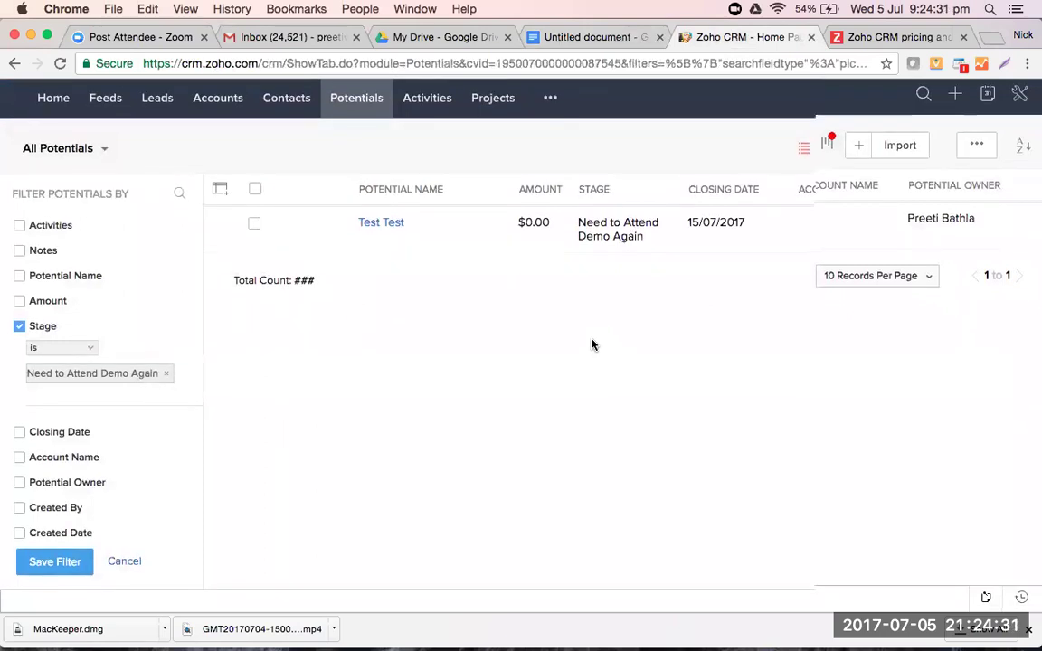
{"action": "left_click", "coordinate": [571, 33]}
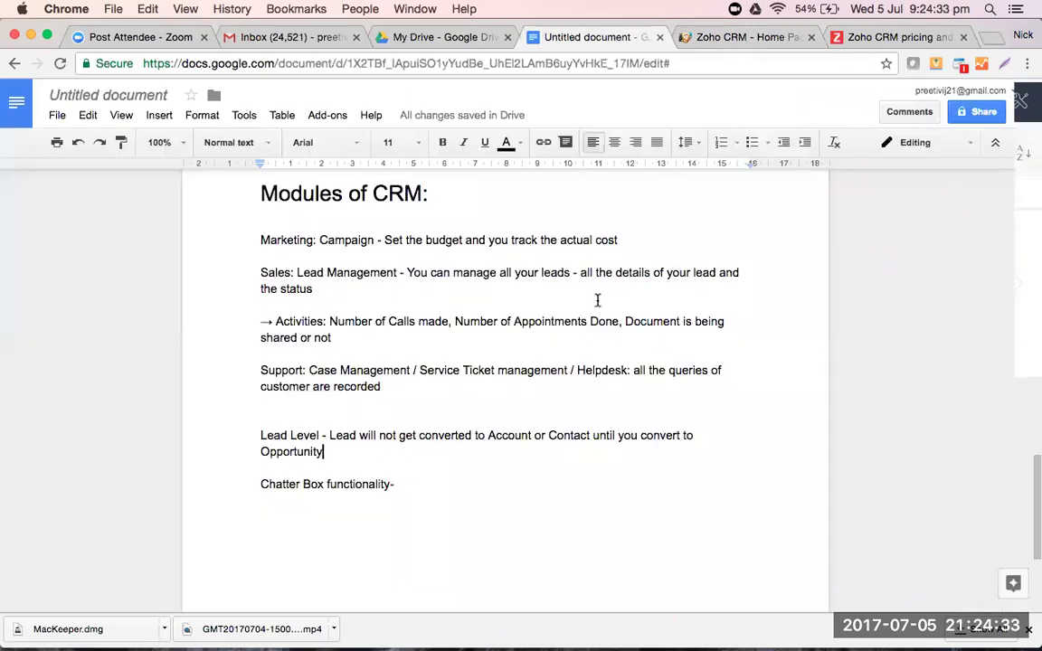
{"action": "scroll", "coordinate": [608, 441], "scroll_direction": "down", "scroll_amount": 5}
{"action": "scroll", "coordinate": [608, 441], "scroll_direction": "up", "scroll_amount": 4}
{"action": "scroll", "coordinate": [608, 440], "scroll_direction": "down", "scroll_amount": 2}
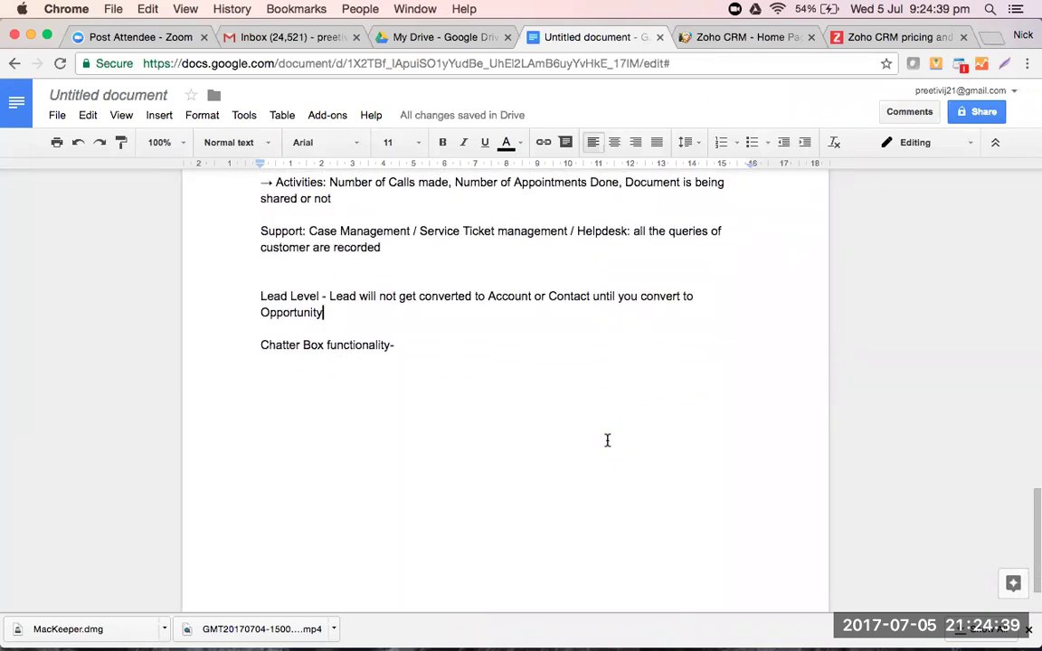
{"action": "scroll", "coordinate": [607, 441], "scroll_direction": "up", "scroll_amount": 10}
{"action": "left_click", "coordinate": [765, 38]}
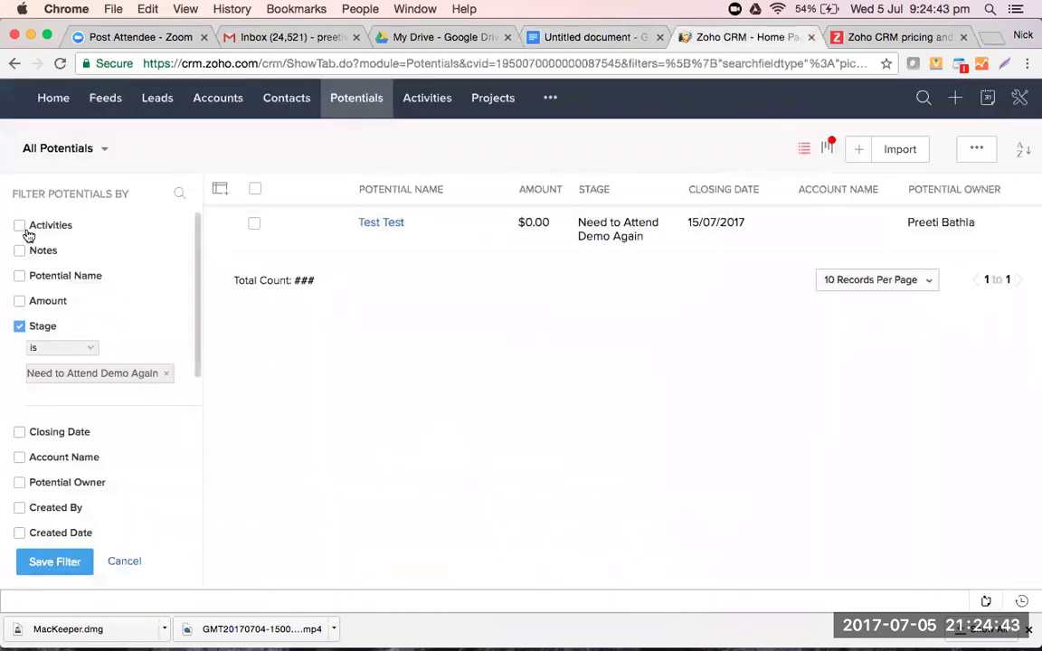
{"action": "left_click", "coordinate": [441, 106]}
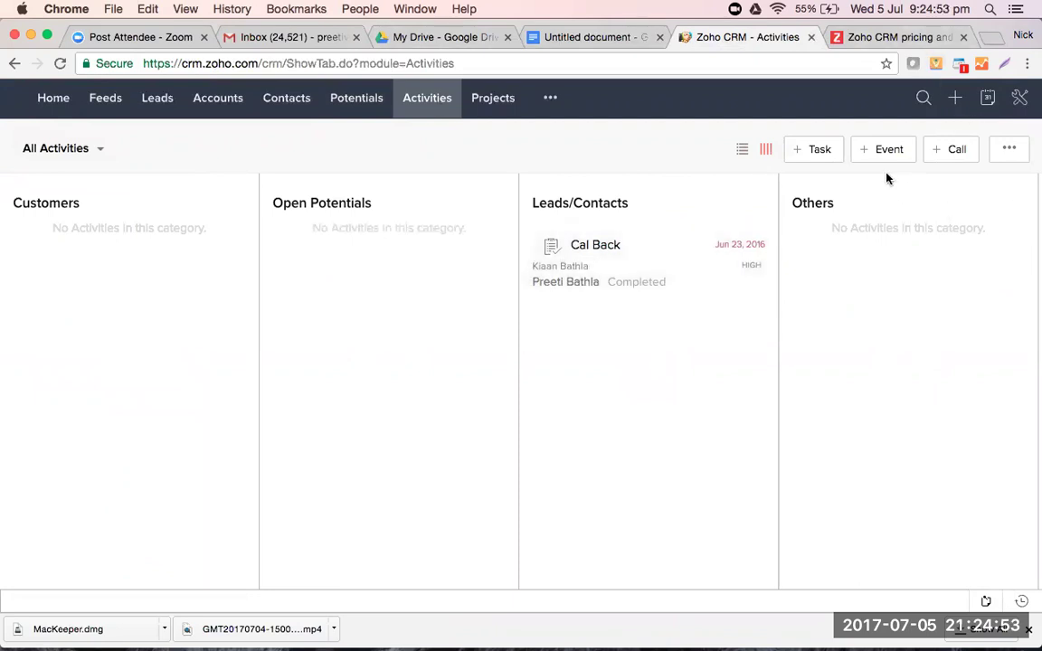
Start a new task with subject 'Email', leaving the due date unset
{"action": "left_click", "coordinate": [819, 155]}
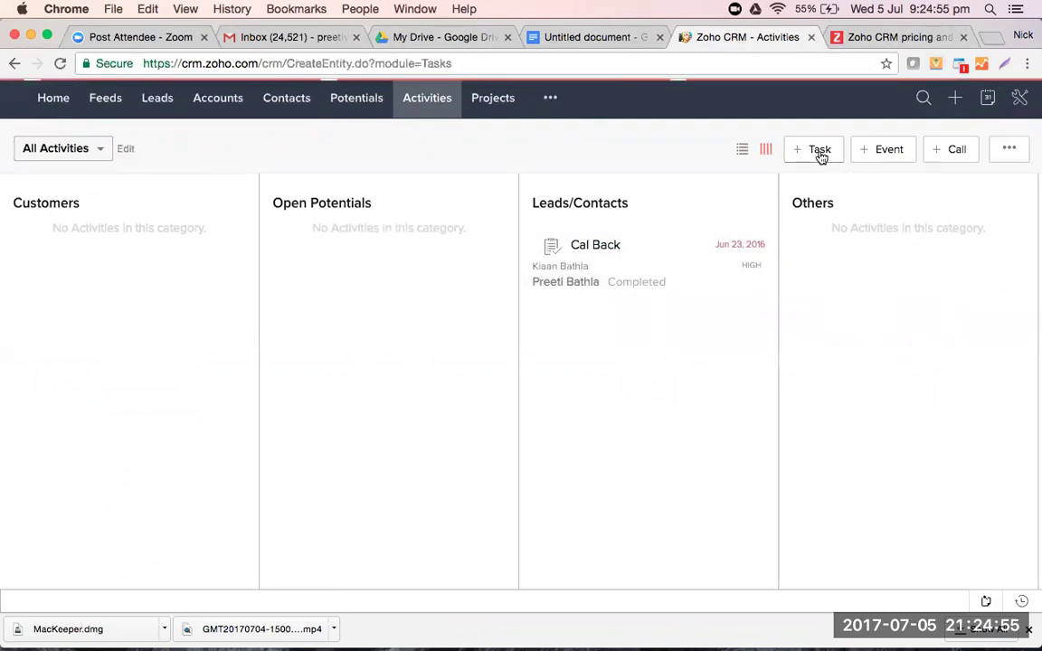
{"action": "left_click", "coordinate": [298, 283]}
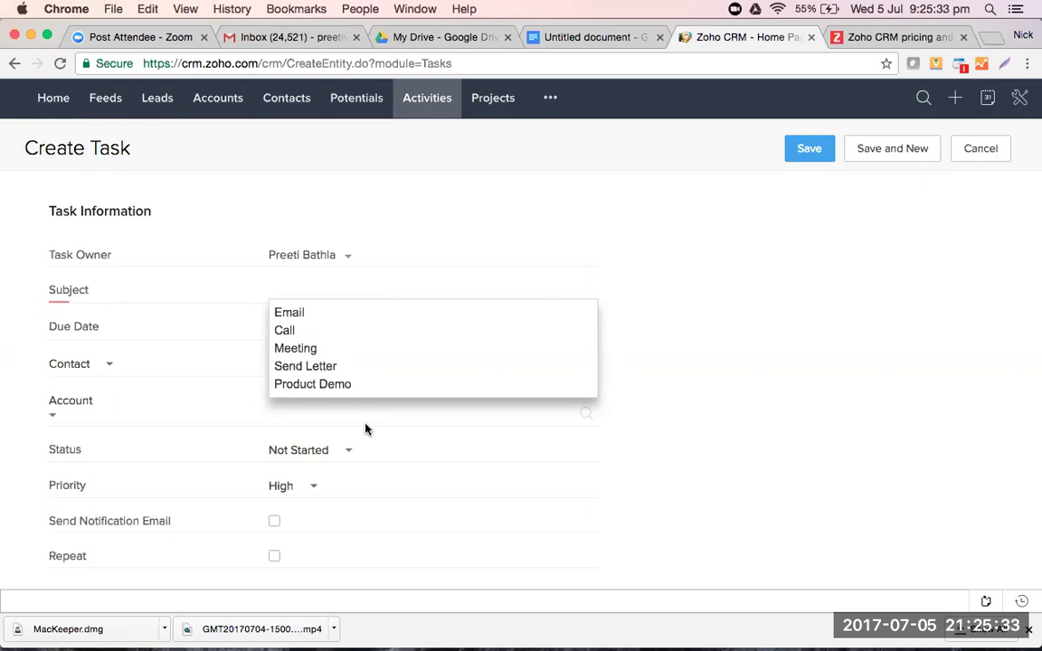
{"action": "left_click", "coordinate": [279, 313]}
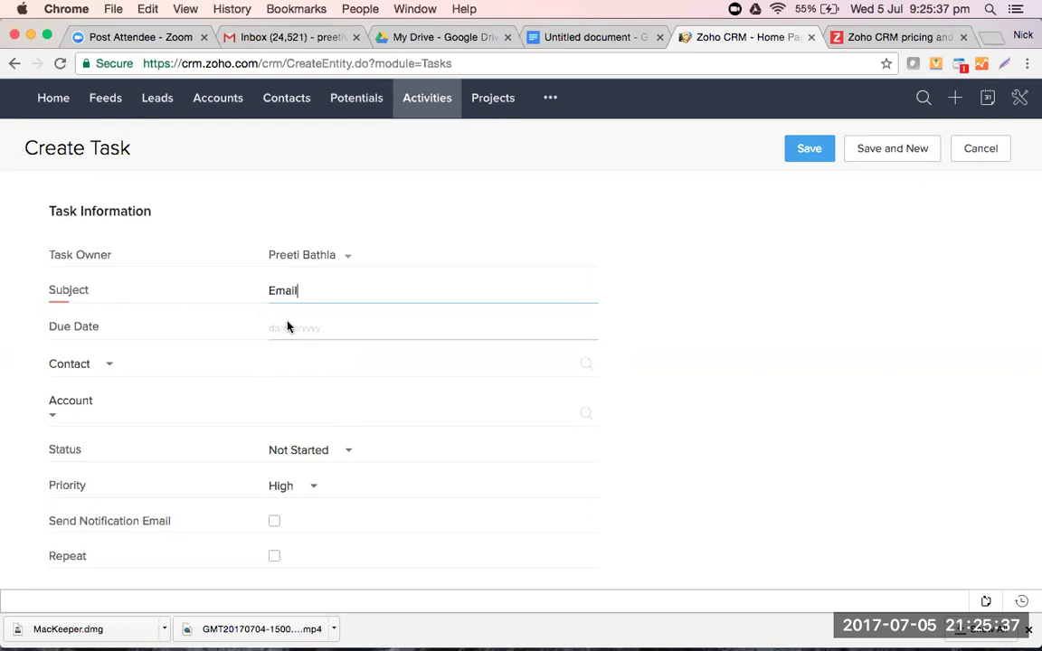
{"action": "left_click", "coordinate": [304, 291]}
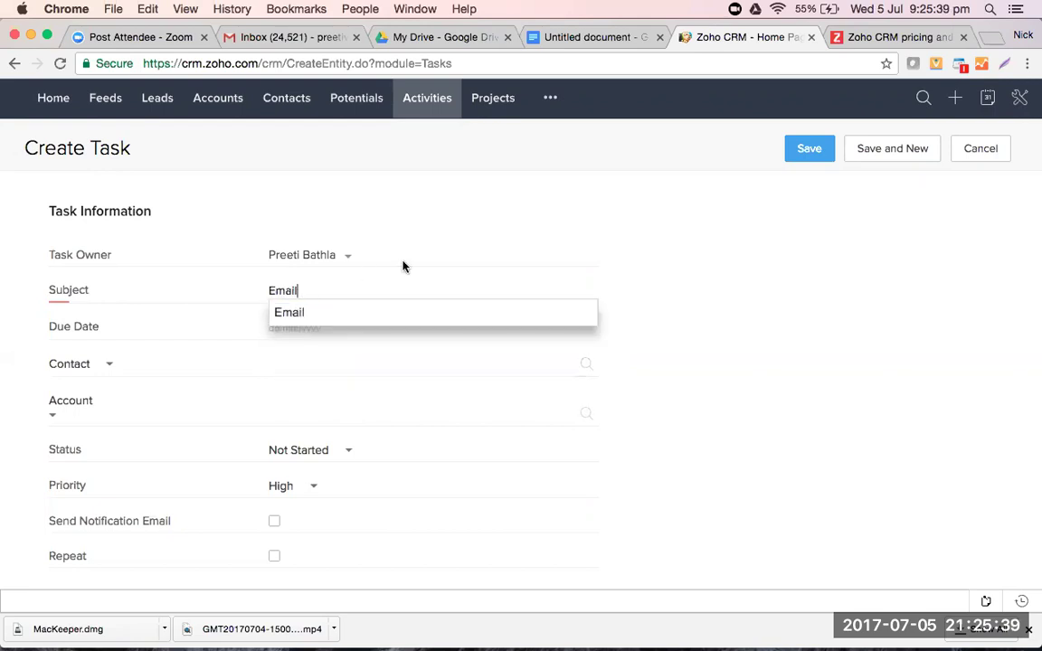
{"action": "left_click", "coordinate": [272, 329]}
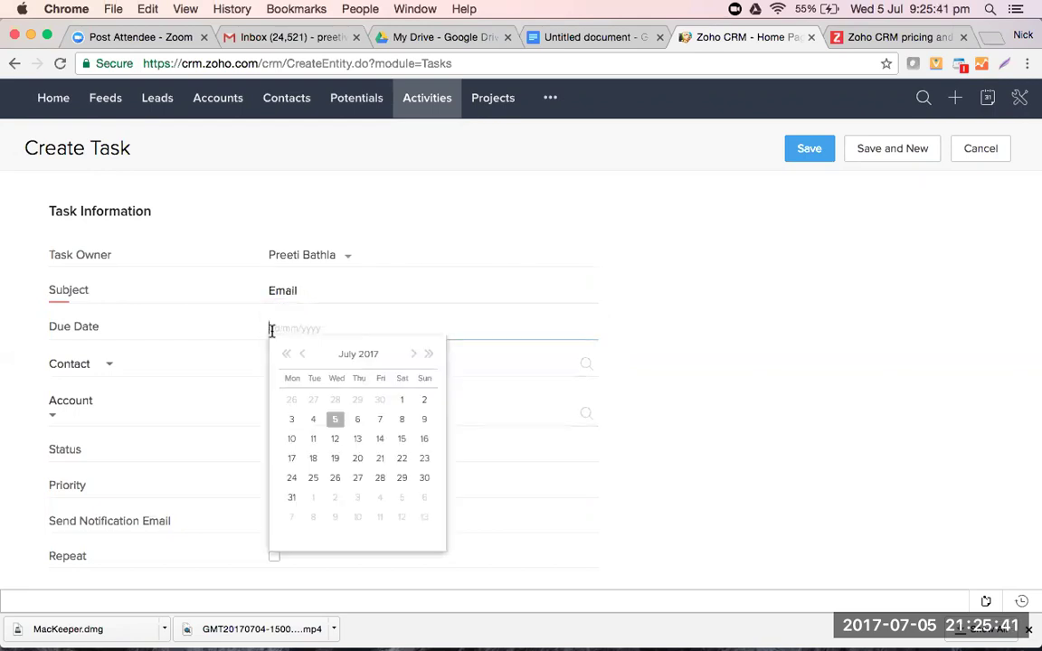
{"action": "left_click", "coordinate": [247, 356]}
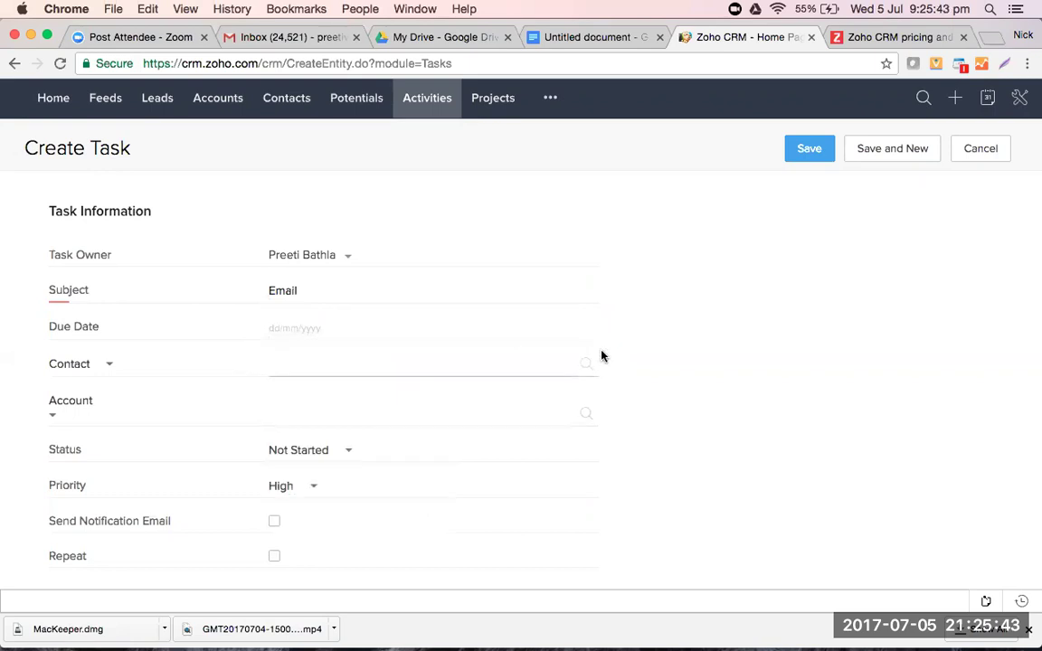
Tick notification email and Repeat on the task, then cancel the form via quick-create
{"action": "scroll", "coordinate": [477, 435], "scroll_direction": "down", "scroll_amount": 2}
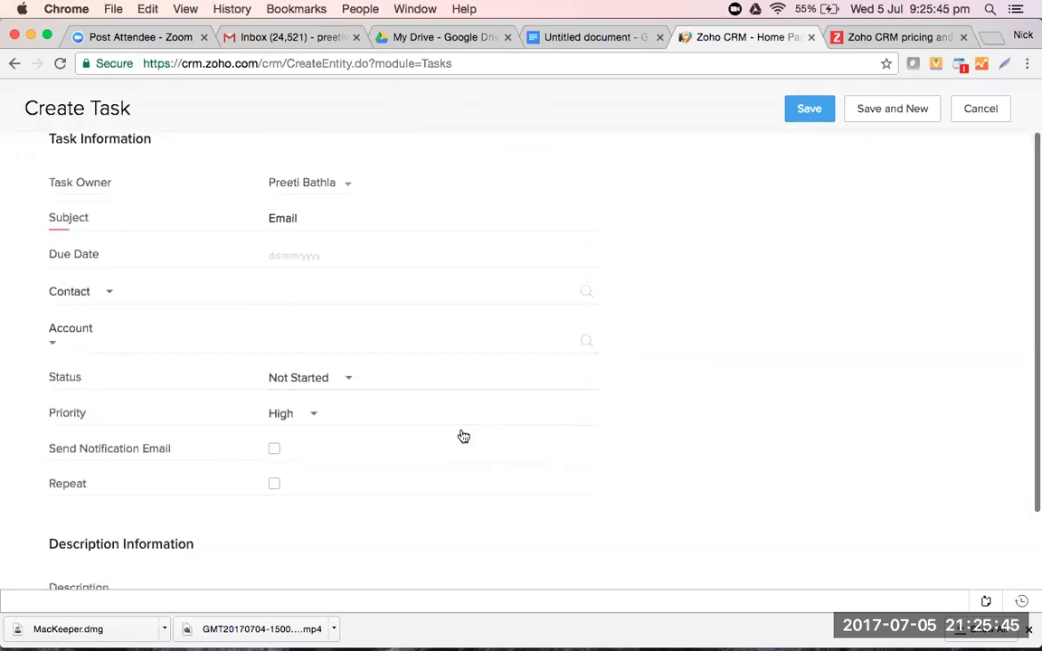
{"action": "scroll", "coordinate": [318, 430], "scroll_direction": "down", "scroll_amount": 3}
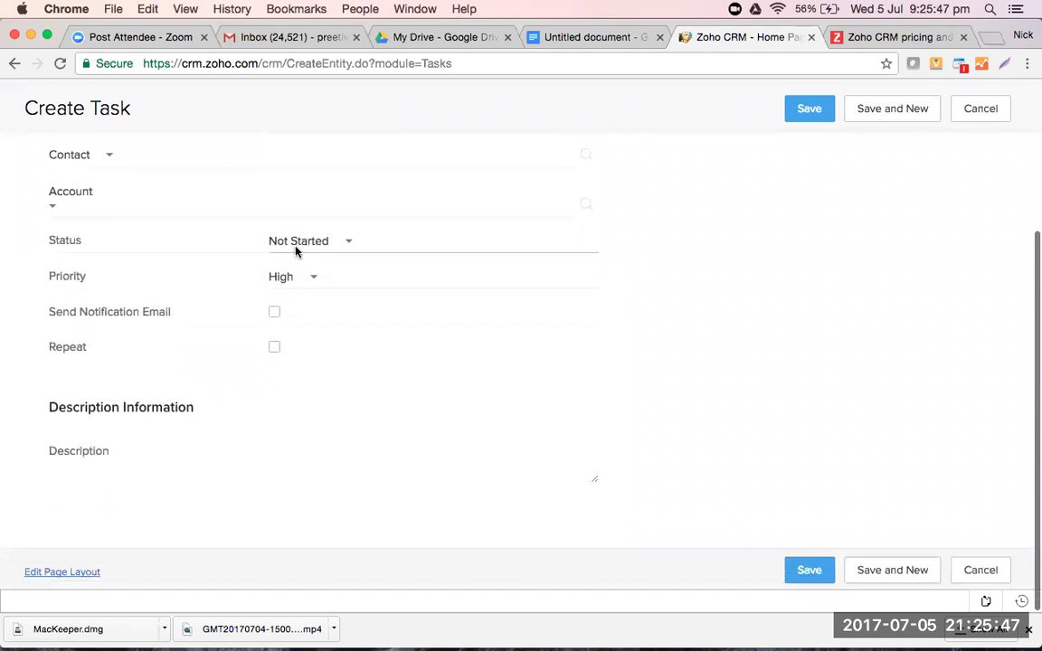
{"action": "left_click", "coordinate": [274, 312]}
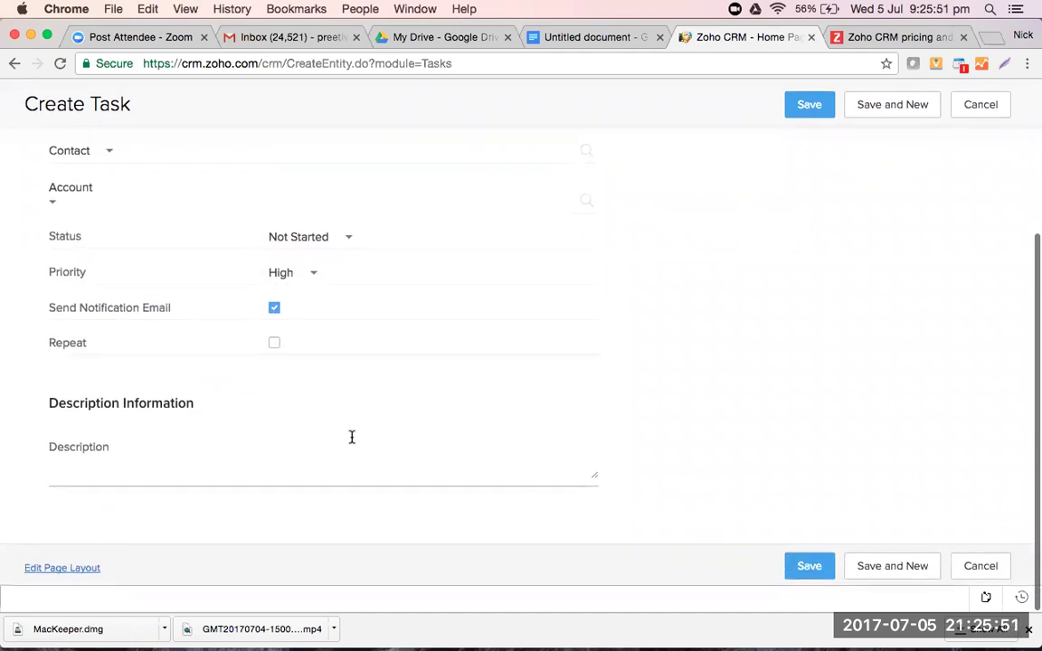
{"action": "left_click", "coordinate": [275, 349]}
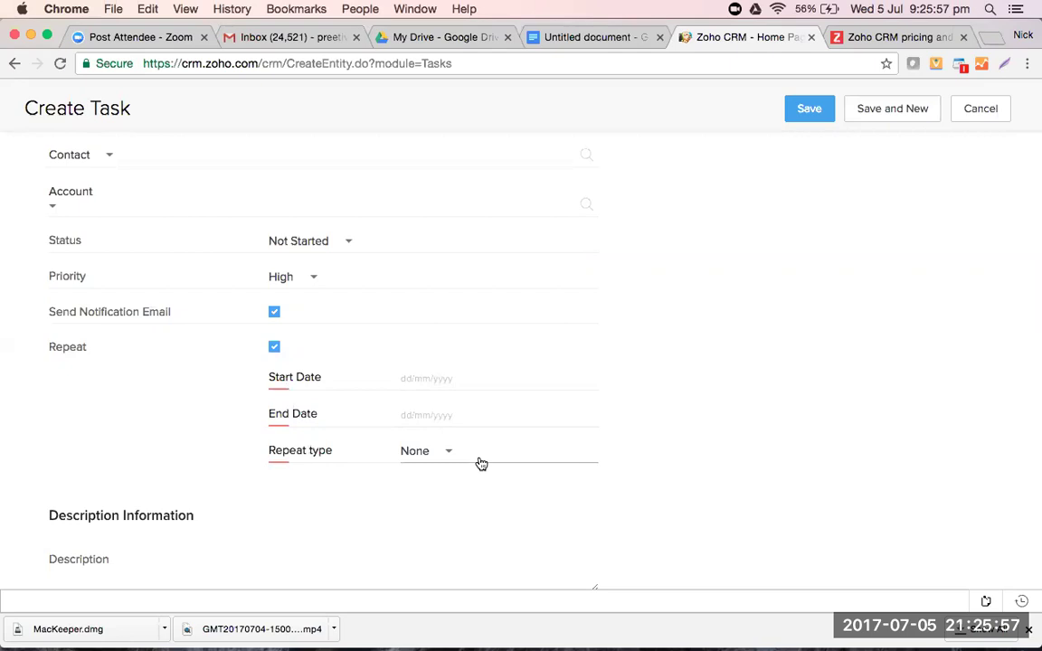
{"action": "scroll", "coordinate": [481, 462], "scroll_direction": "up", "scroll_amount": 5}
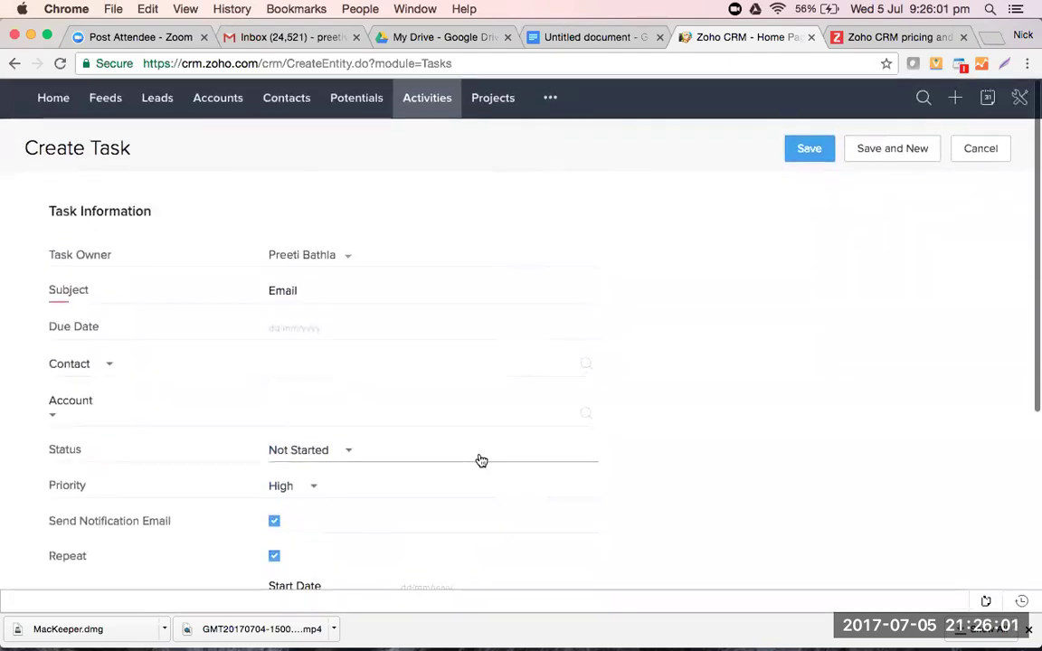
{"action": "left_click", "coordinate": [958, 102]}
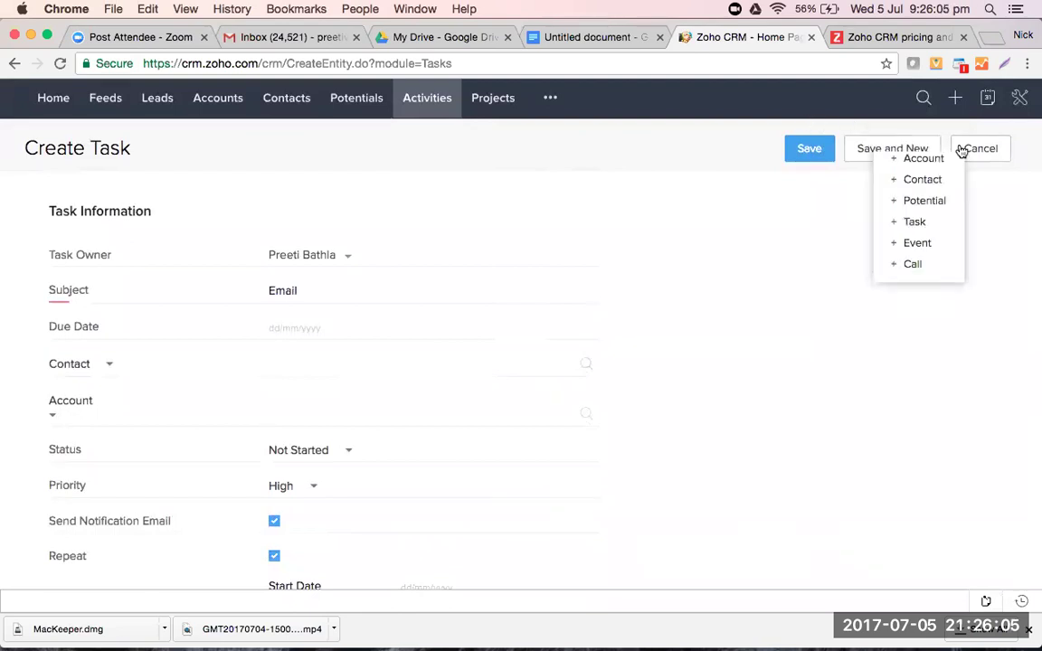
{"action": "left_click", "coordinate": [964, 149]}
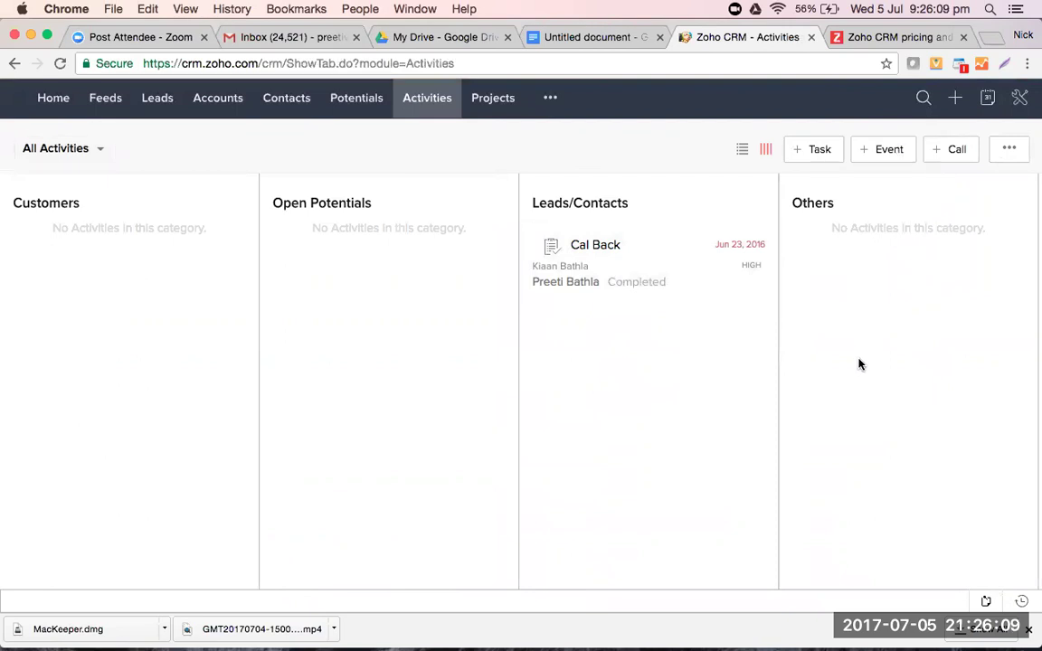
{"action": "left_click", "coordinate": [899, 147]}
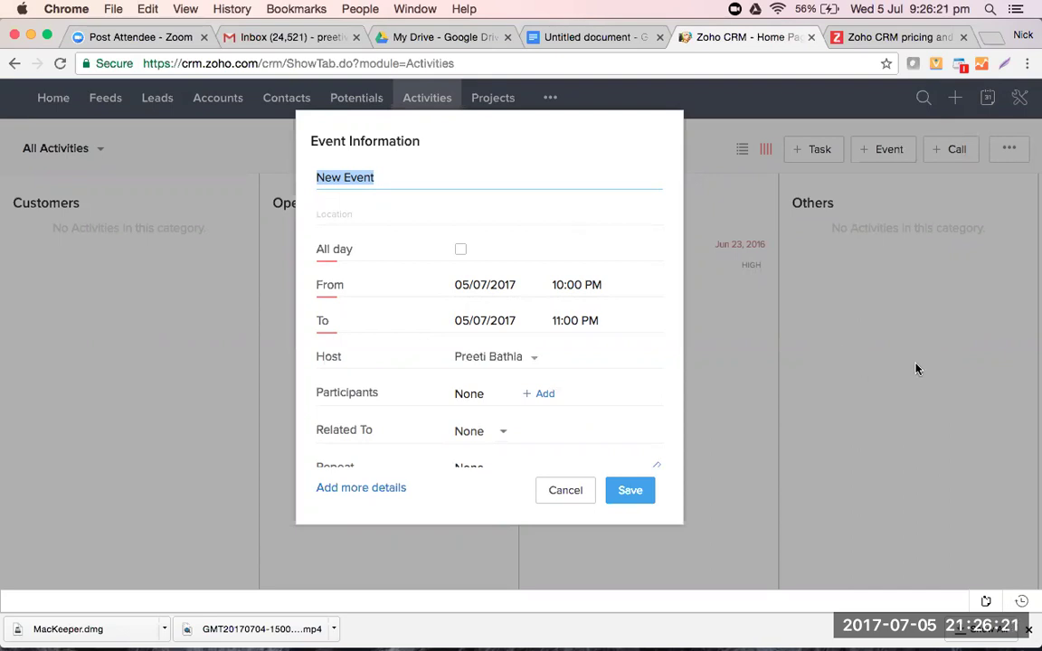
{"action": "scroll", "coordinate": [475, 413], "scroll_direction": "down", "scroll_amount": 1}
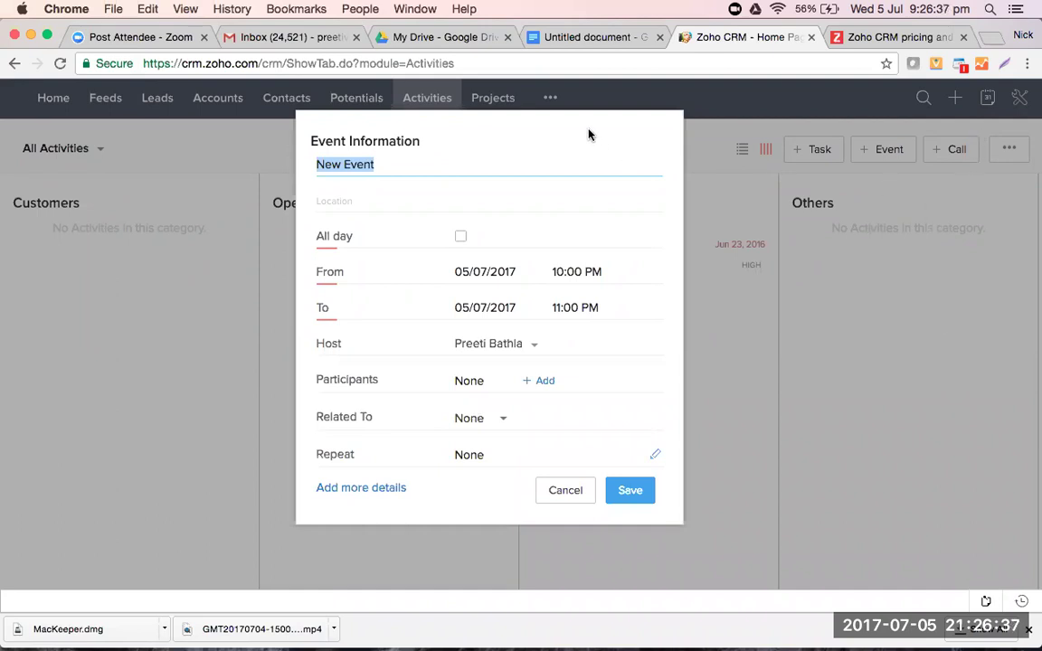
{"action": "left_click_drag", "start_coordinate": [586, 128], "coordinate": [593, 425]}
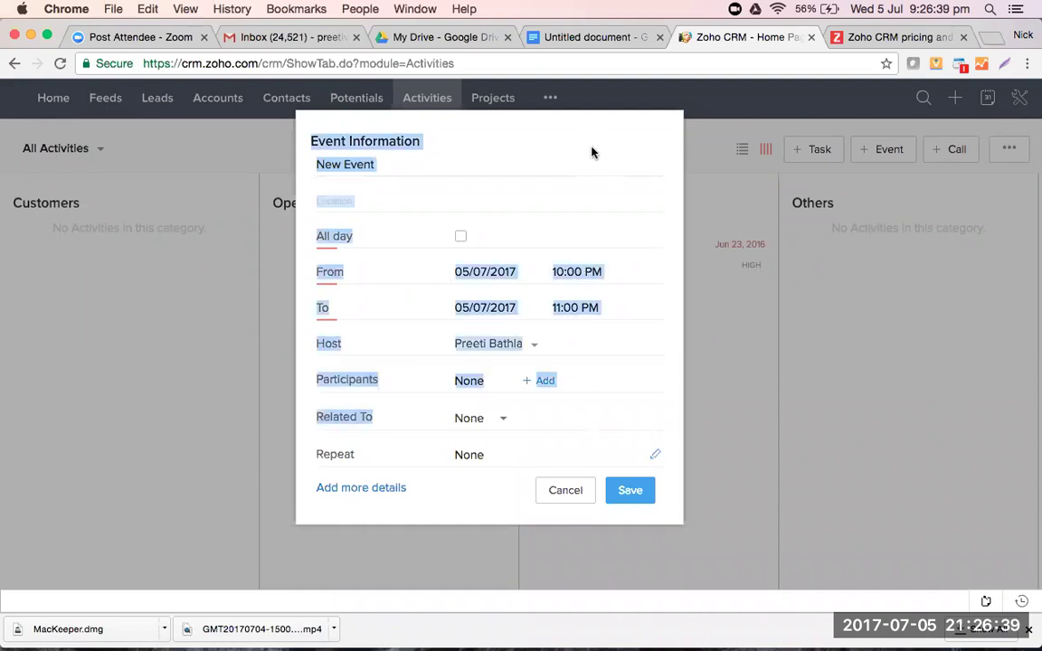
{"action": "left_click", "coordinate": [593, 152]}
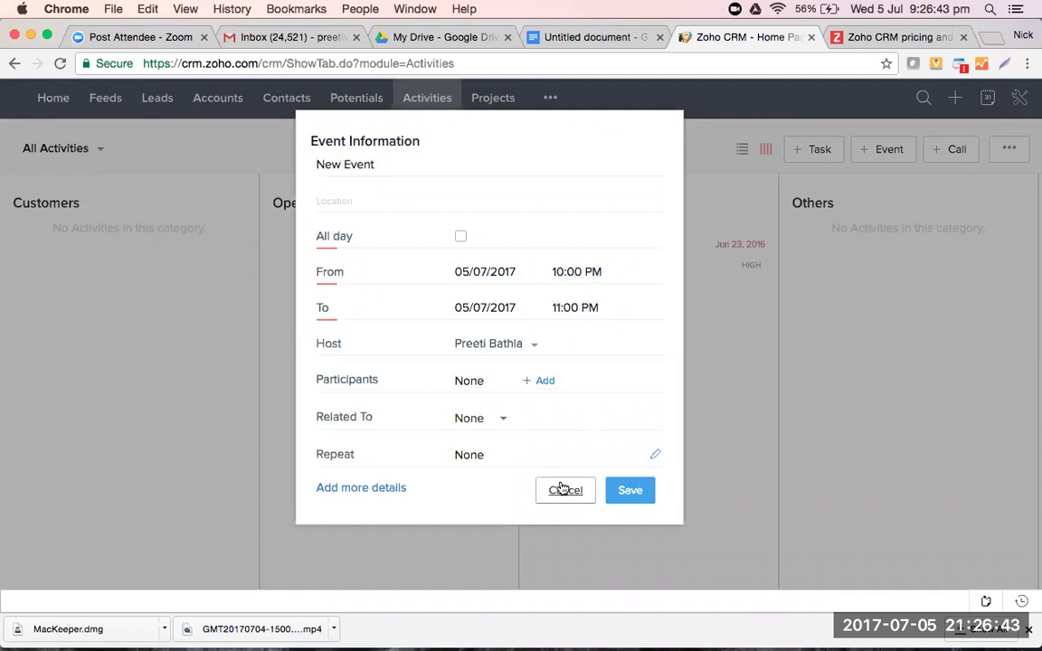
{"action": "left_click", "coordinate": [480, 202]}
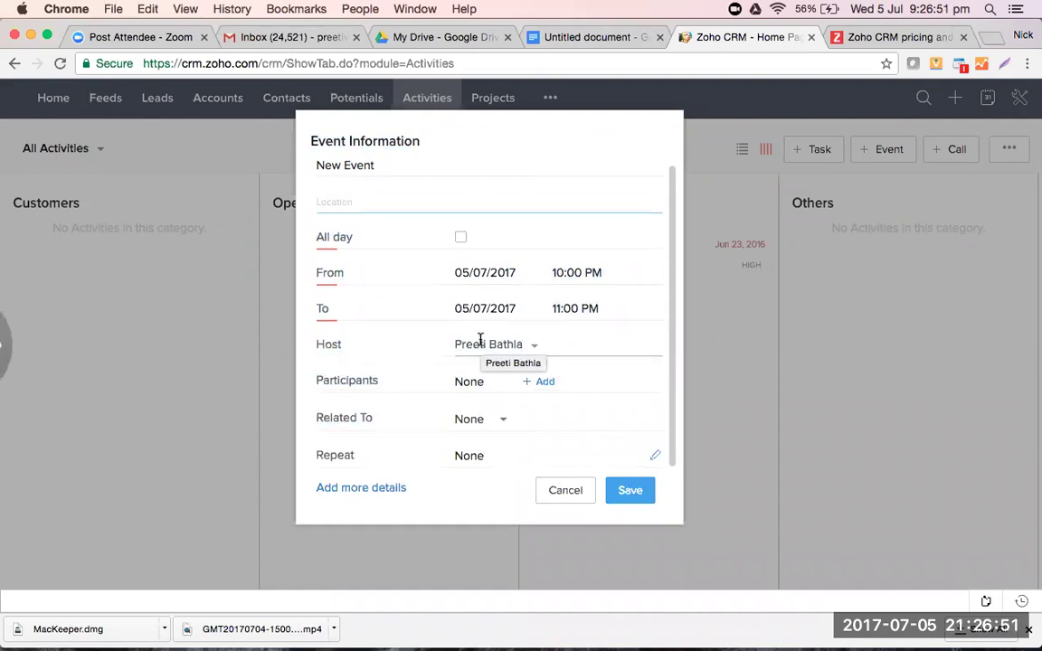
{"action": "left_click", "coordinate": [553, 492]}
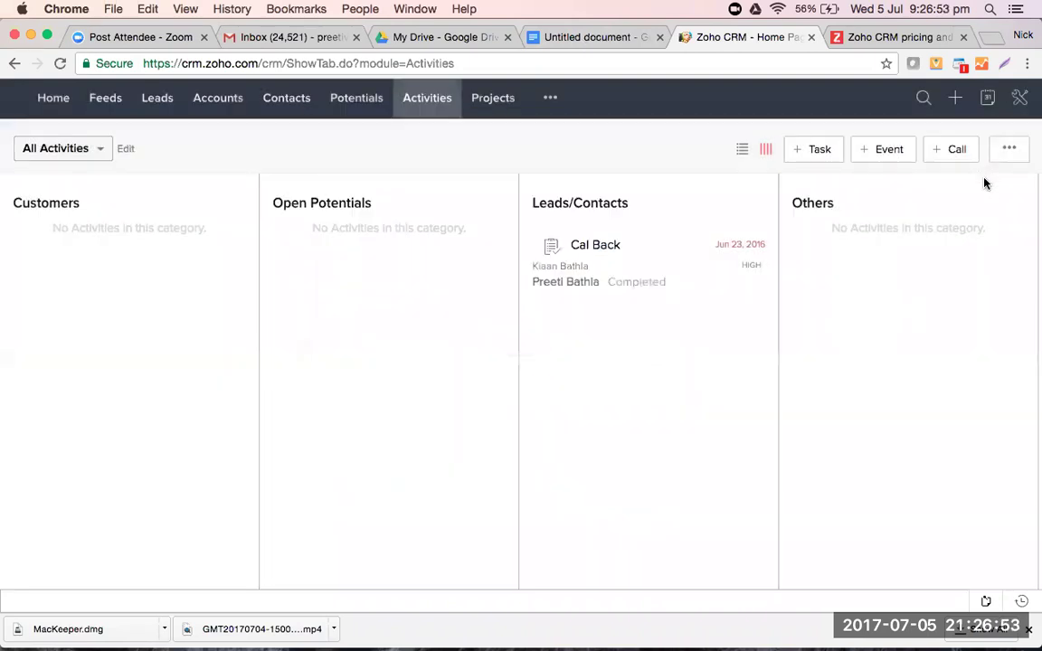
{"action": "left_click", "coordinate": [825, 151]}
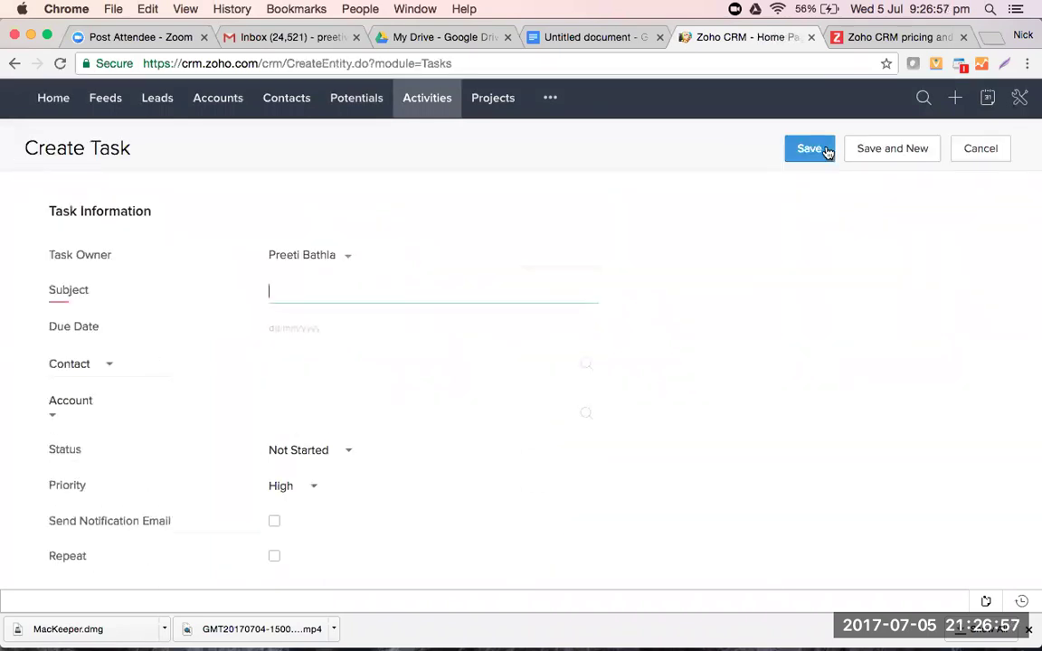
{"action": "scroll", "coordinate": [258, 443], "scroll_direction": "down", "scroll_amount": 5}
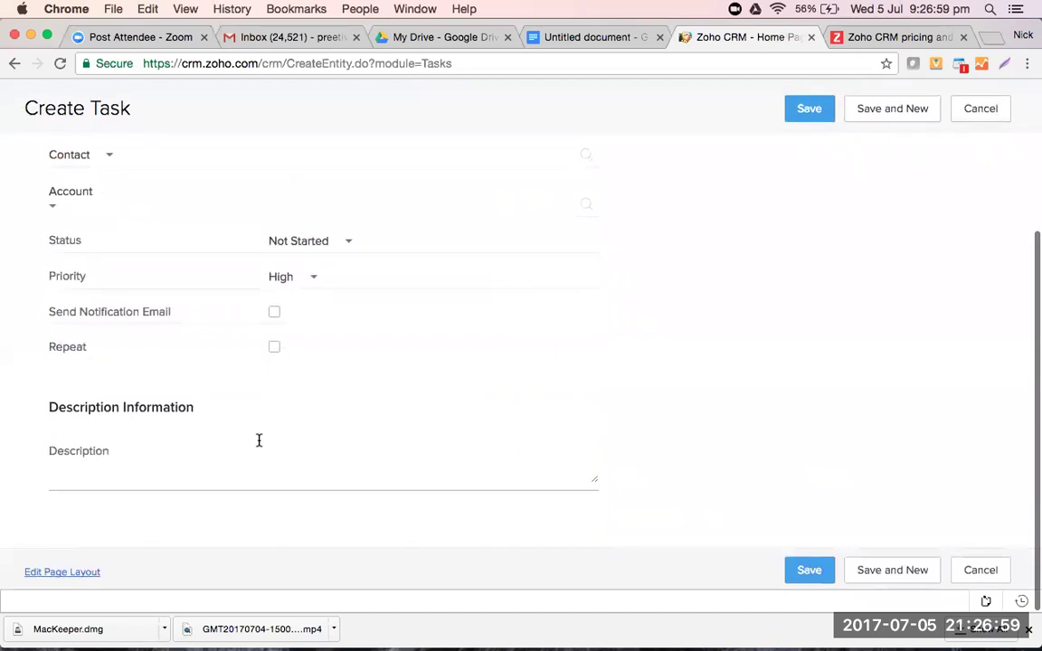
{"action": "scroll", "coordinate": [258, 441], "scroll_direction": "up", "scroll_amount": 5}
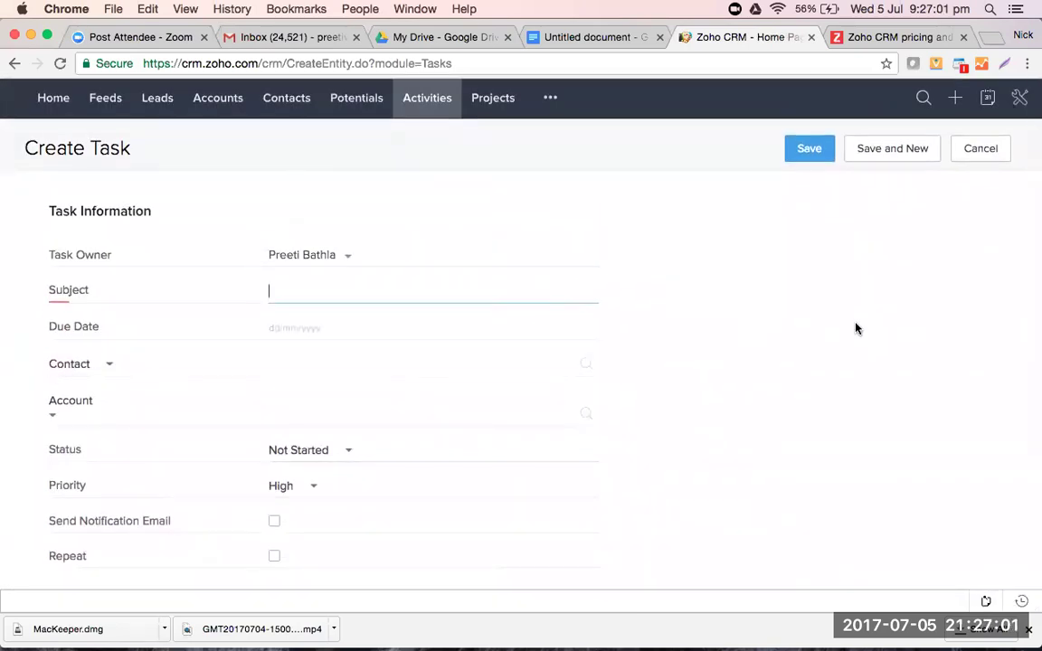
{"action": "left_click", "coordinate": [984, 146]}
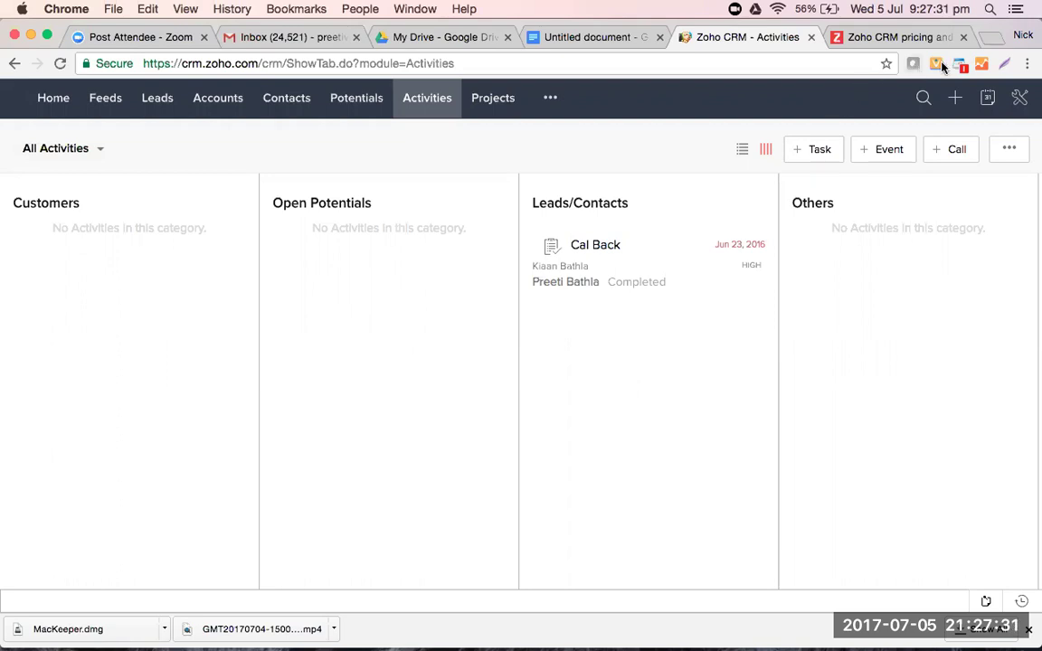
Search Google for 'get response crm' in a new tab, then close that tab
{"action": "key", "text": "super+t"}
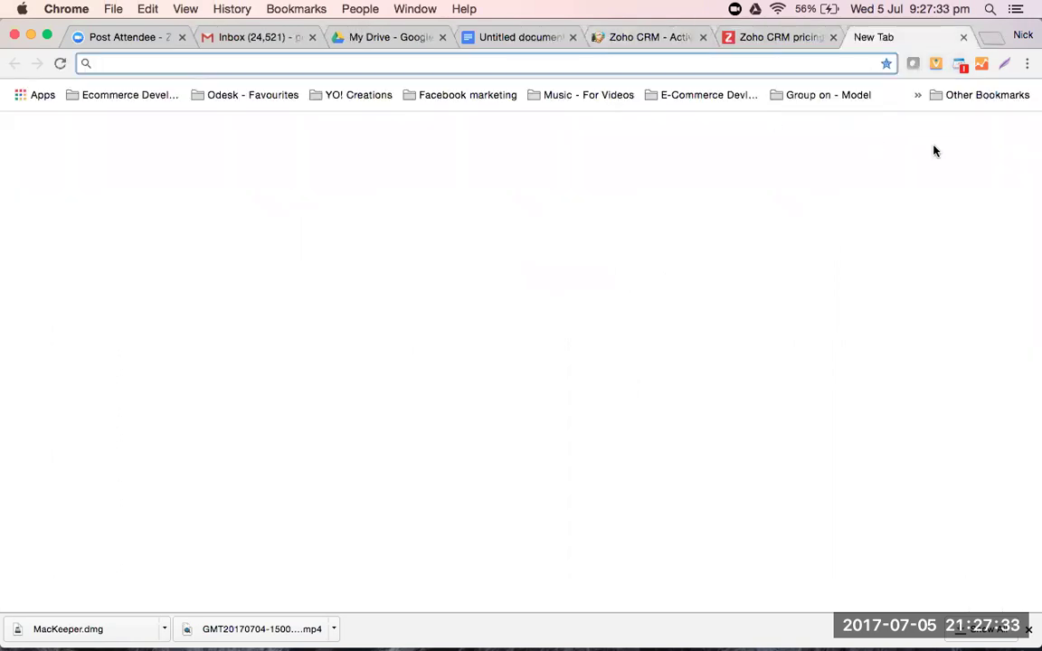
{"action": "left_click", "coordinate": [392, 355]}
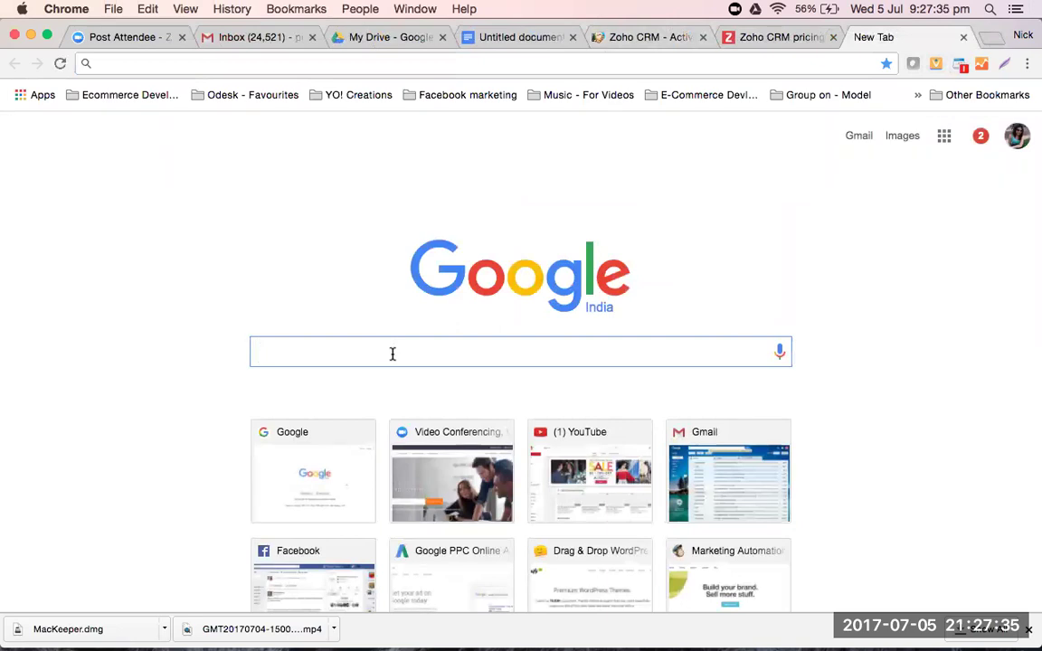
{"action": "type", "text": "get re"}
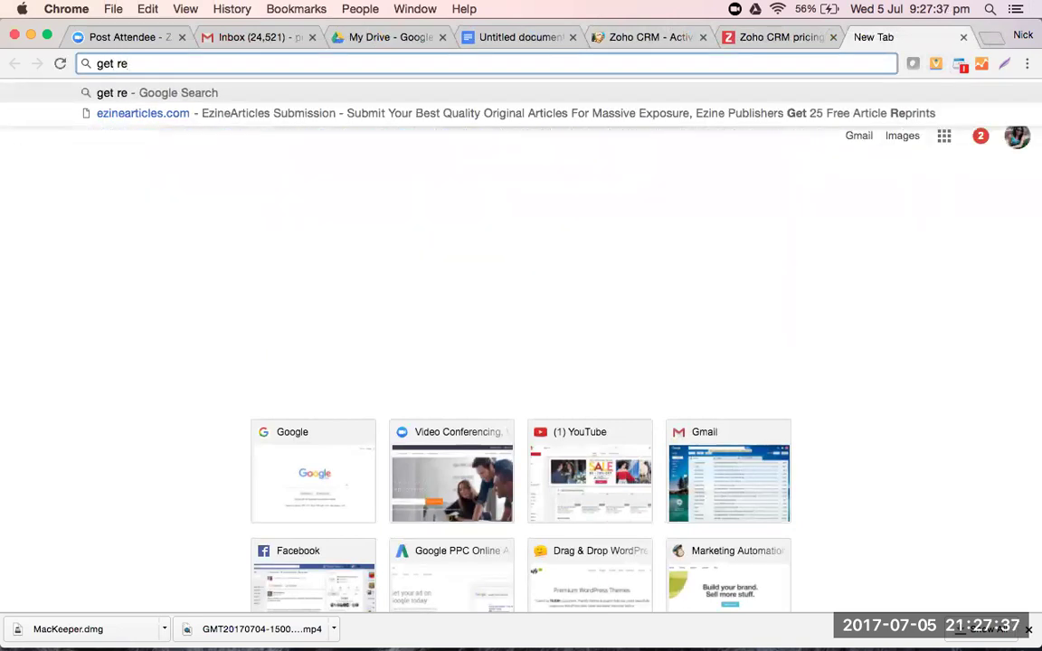
{"action": "type", "text": "s"}
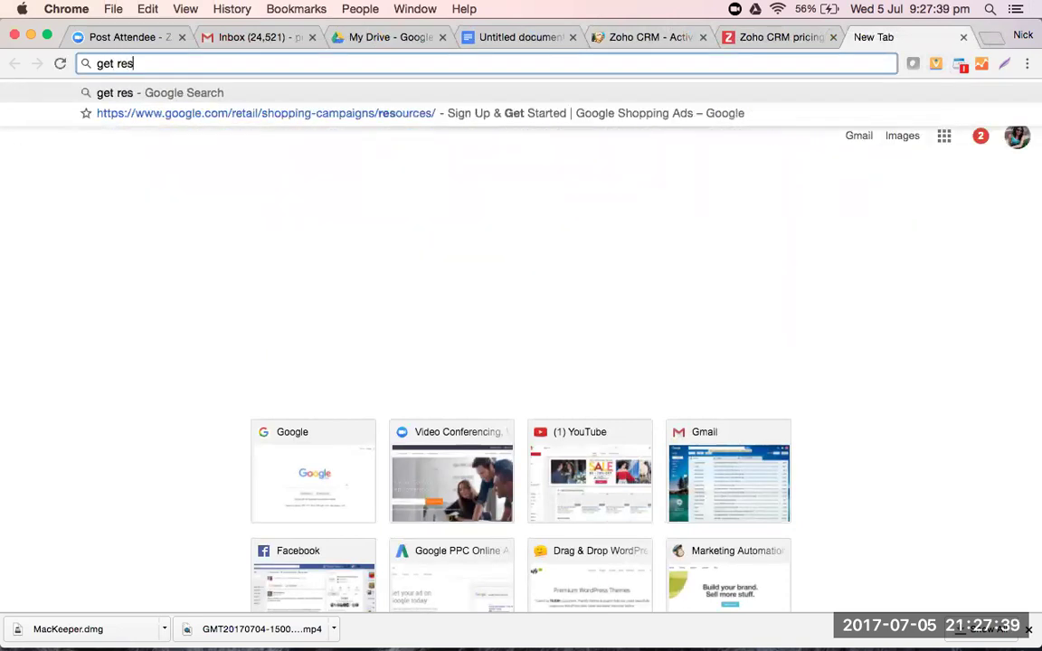
{"action": "type", "text": "ponse crm"}
{"action": "key", "text": "Return"}
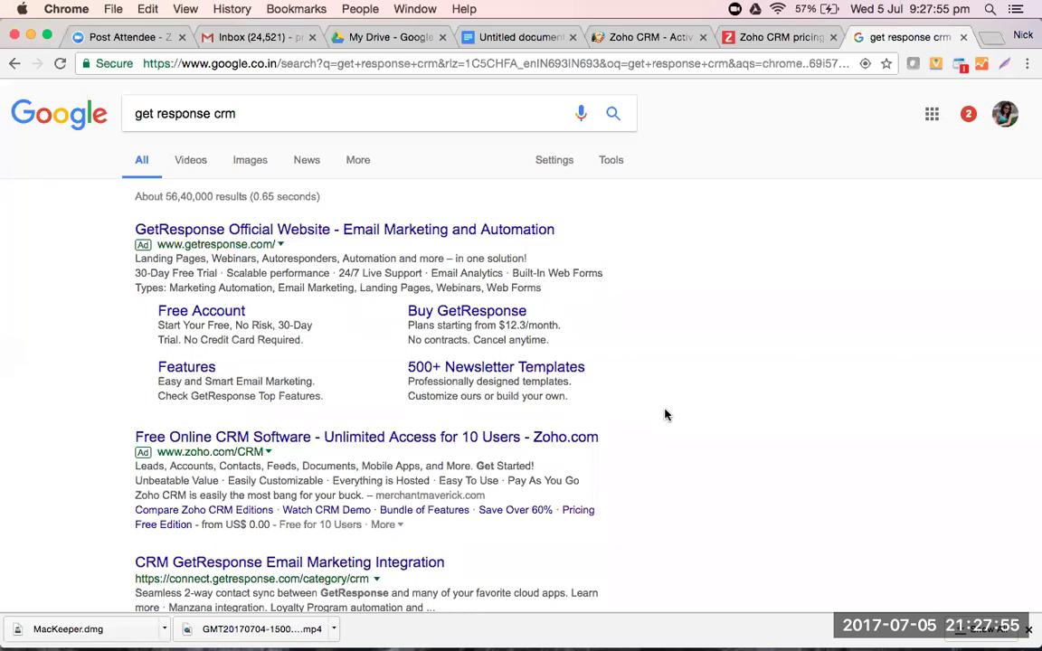
{"action": "scroll", "coordinate": [411, 289], "scroll_direction": "down", "scroll_amount": 1}
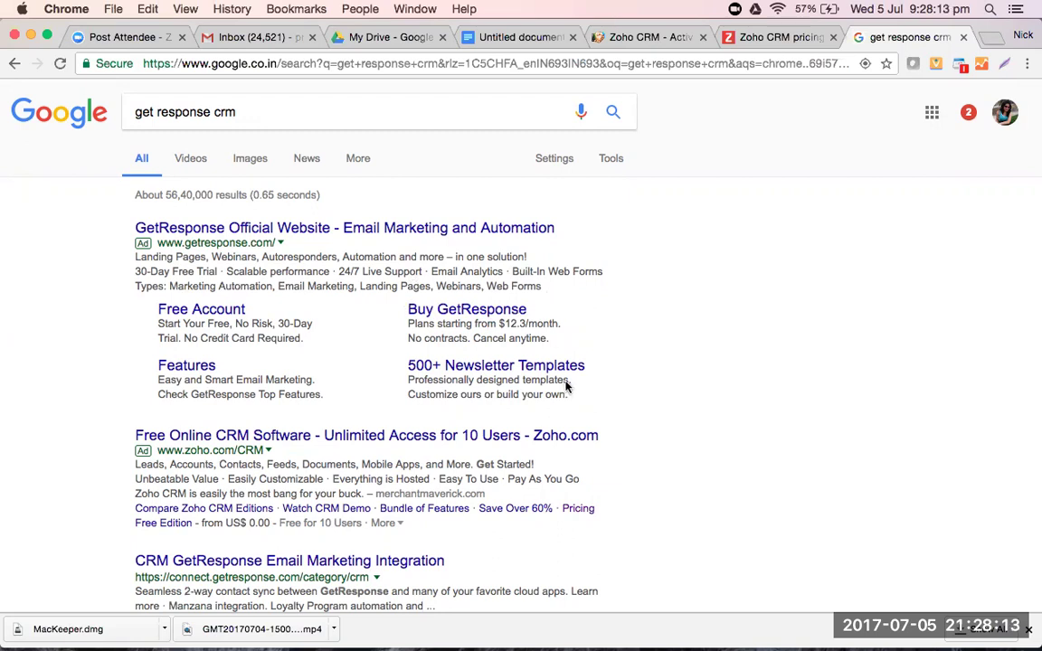
{"action": "left_click", "coordinate": [965, 37]}
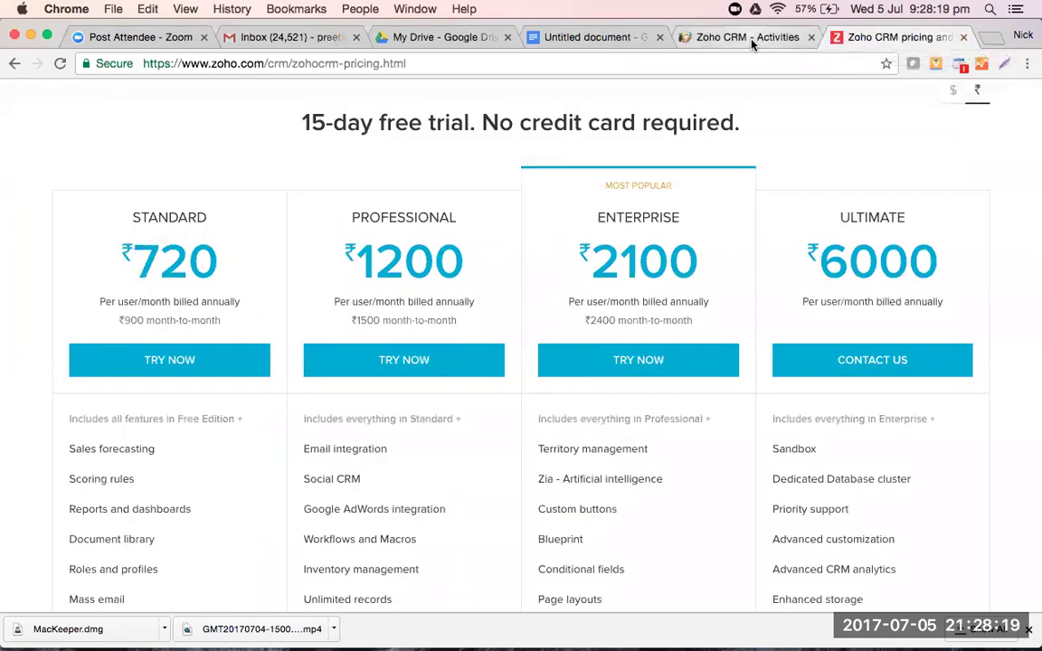
Switch back to the Zoho CRM Activities browser tab
{"action": "left_click", "coordinate": [751, 38]}
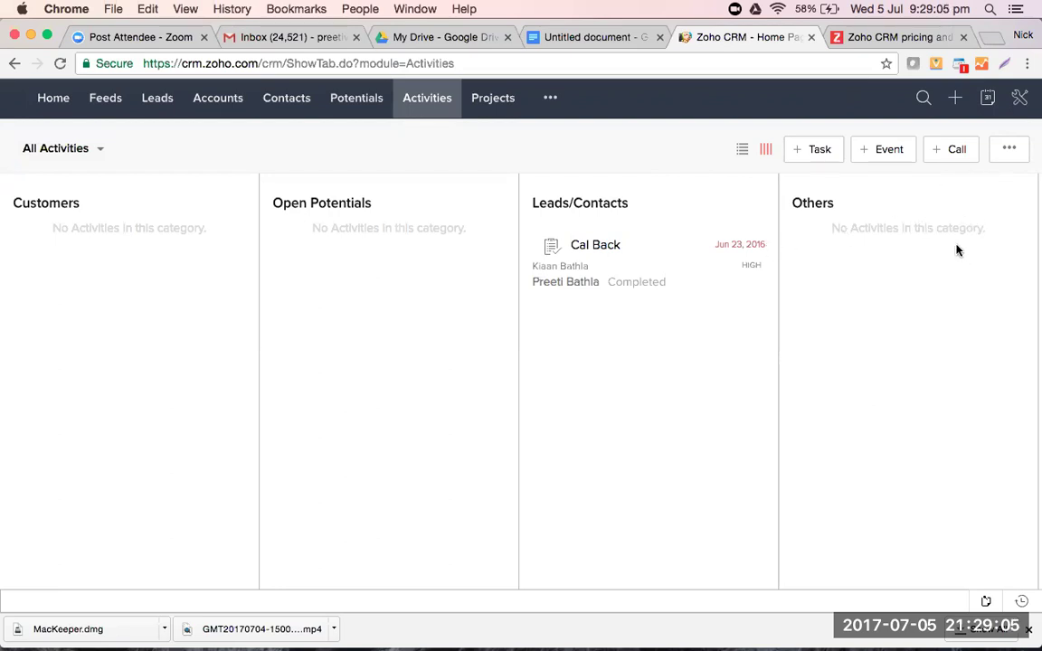
Go to the CRM Home page, then open Setup from the wrench icon menu
{"action": "left_click", "coordinate": [52, 108]}
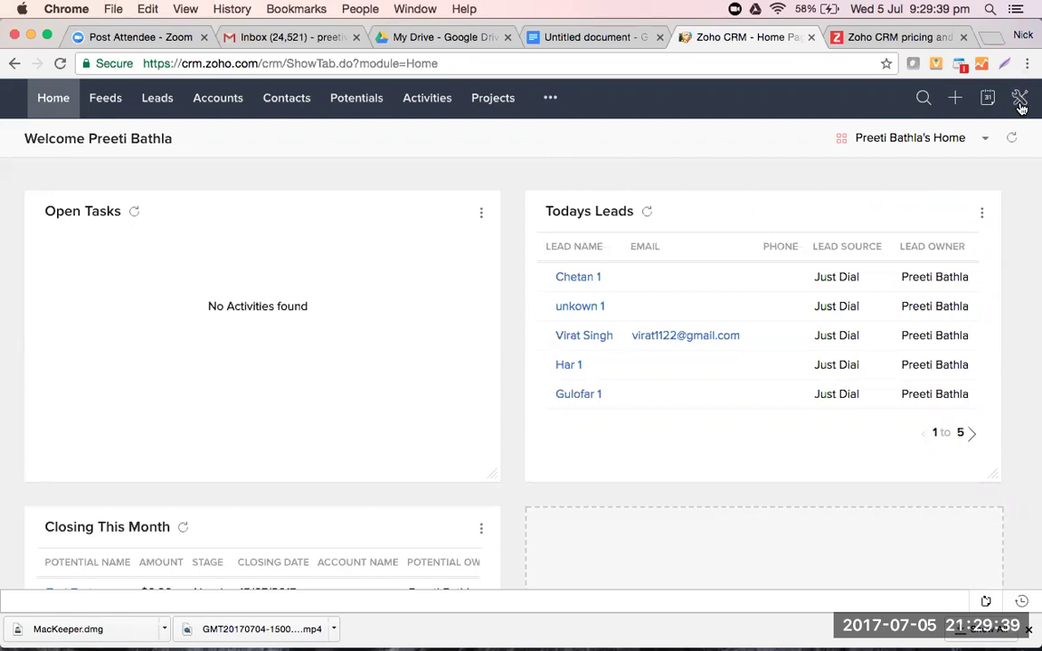
{"action": "left_click", "coordinate": [1021, 106]}
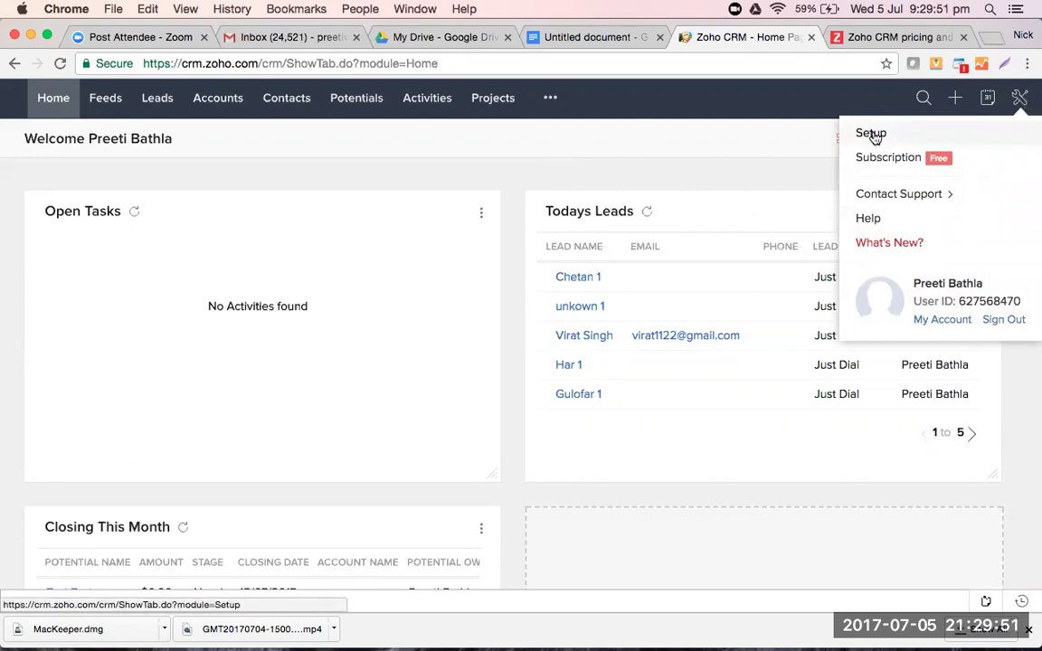
{"action": "left_click", "coordinate": [872, 135]}
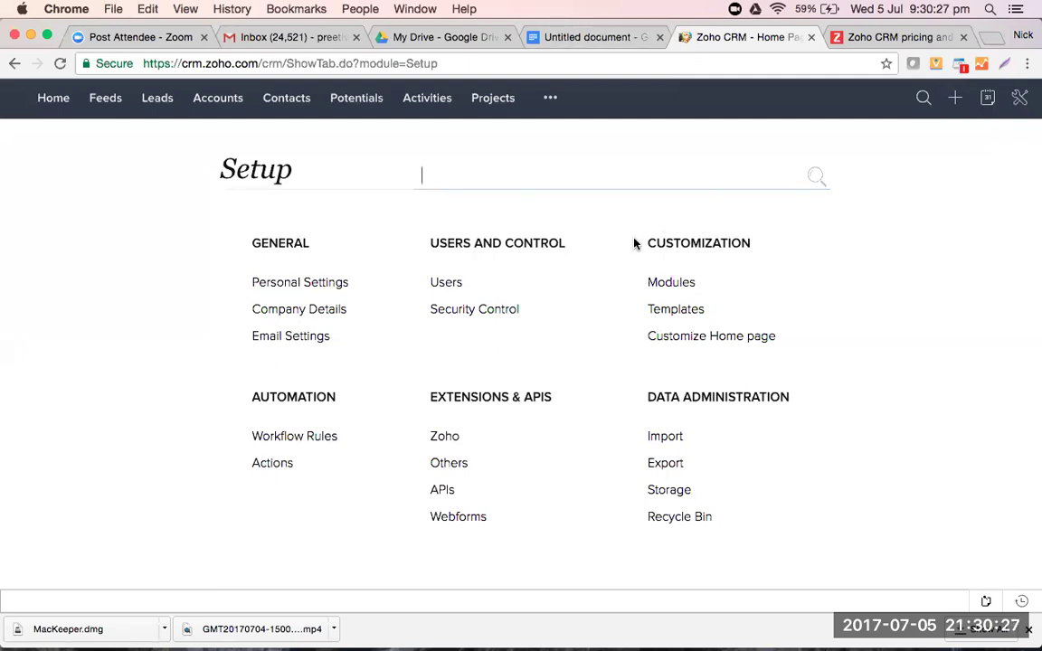
Open Modules under Customization and choose Leads from the List of Modules
{"action": "left_click", "coordinate": [666, 286]}
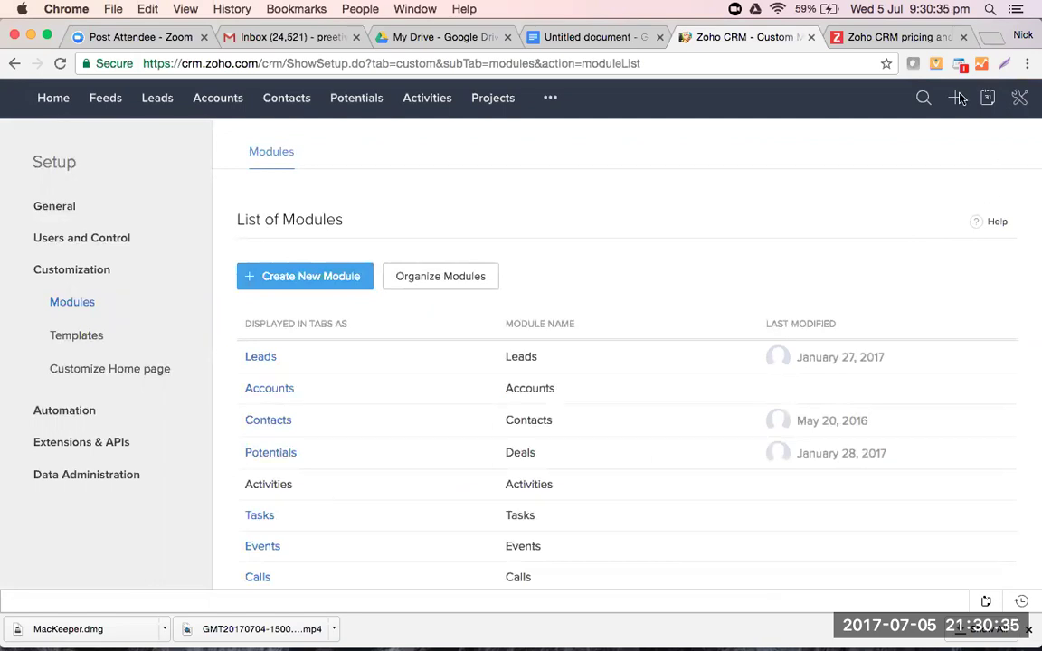
{"action": "scroll", "coordinate": [444, 351], "scroll_direction": "down", "scroll_amount": 3}
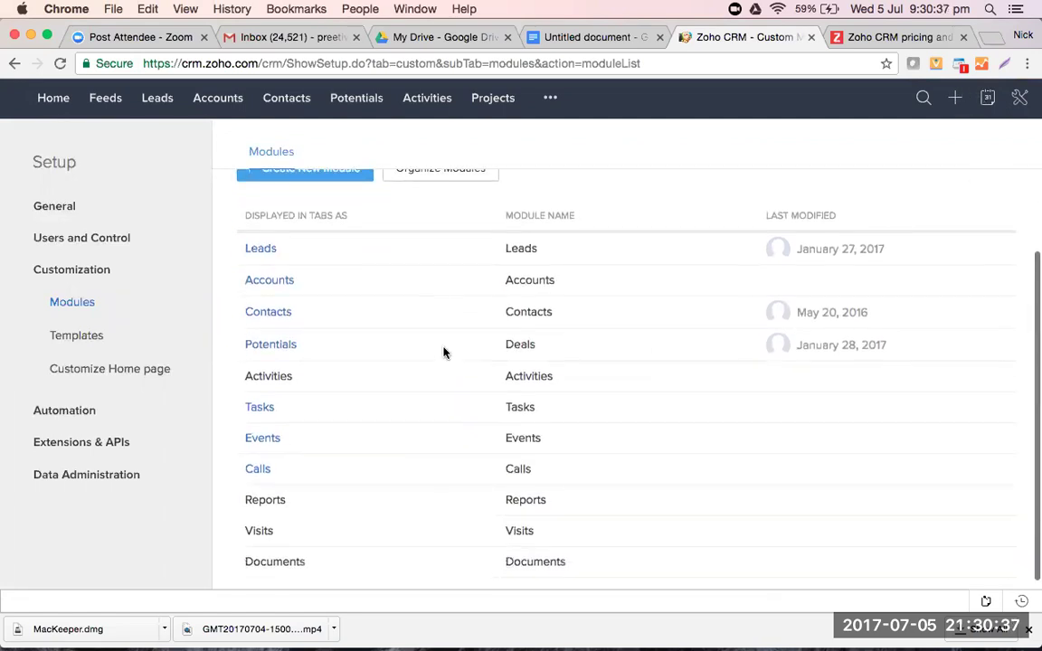
{"action": "scroll", "coordinate": [445, 353], "scroll_direction": "down", "scroll_amount": 1}
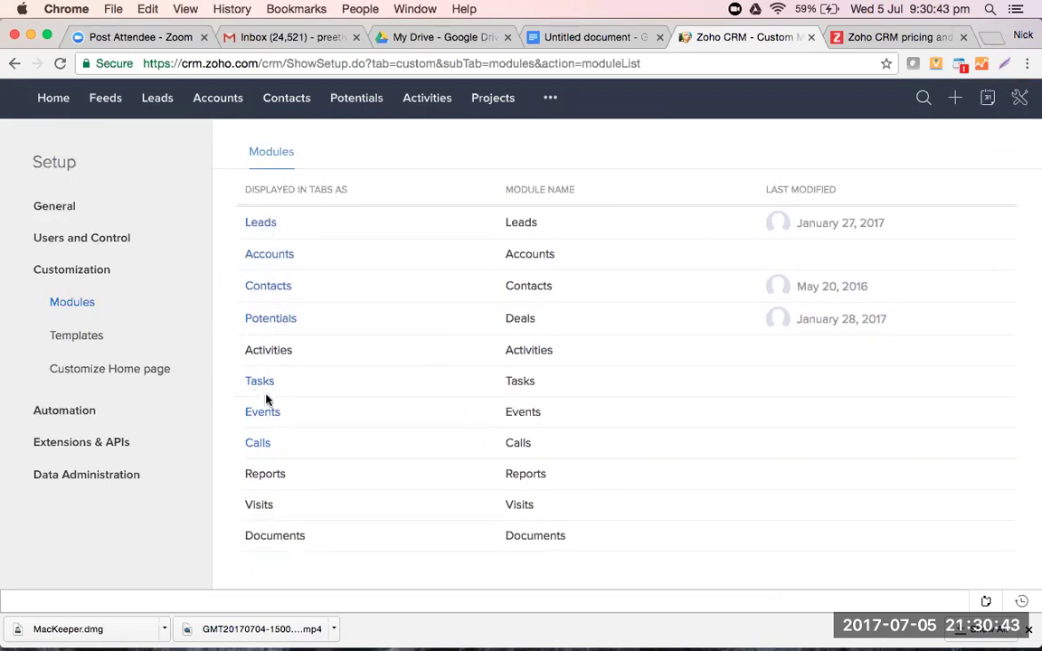
{"action": "scroll", "coordinate": [362, 471], "scroll_direction": "up", "scroll_amount": 3}
{"action": "scroll", "coordinate": [362, 471], "scroll_direction": "down", "scroll_amount": 3}
{"action": "scroll", "coordinate": [362, 472], "scroll_direction": "up", "scroll_amount": 3}
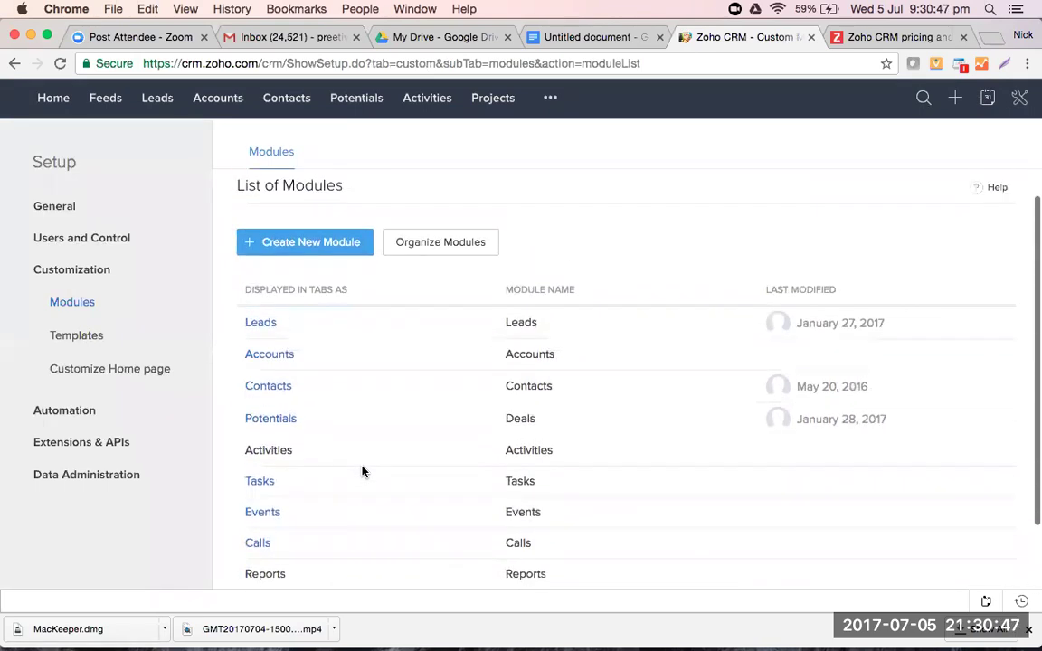
{"action": "left_click", "coordinate": [259, 326]}
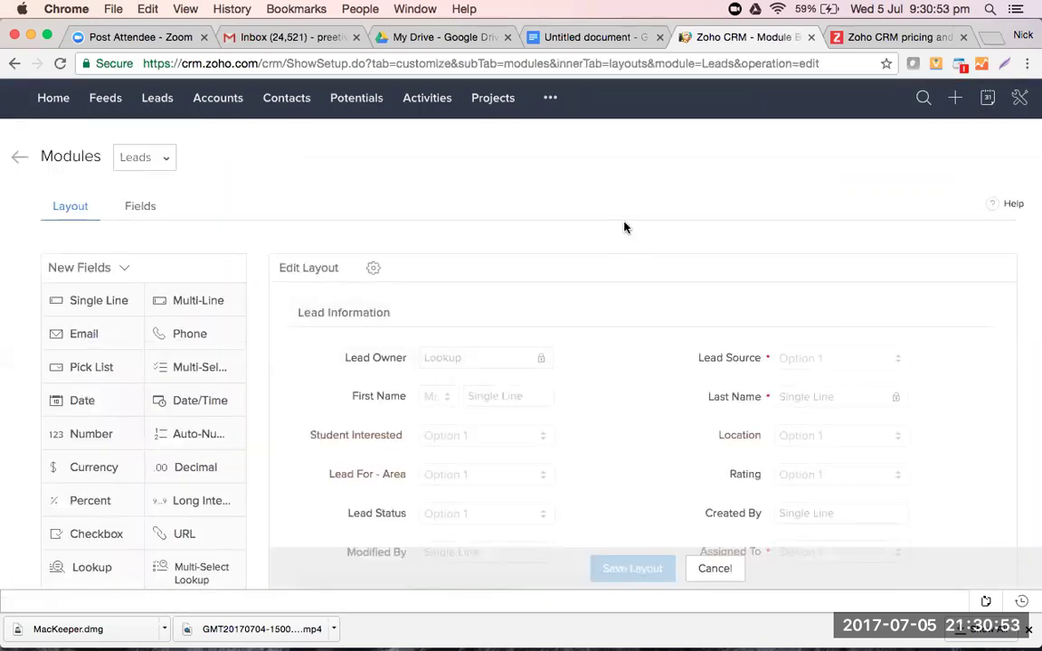
{"action": "scroll", "coordinate": [624, 190], "scroll_direction": "down", "scroll_amount": 10}
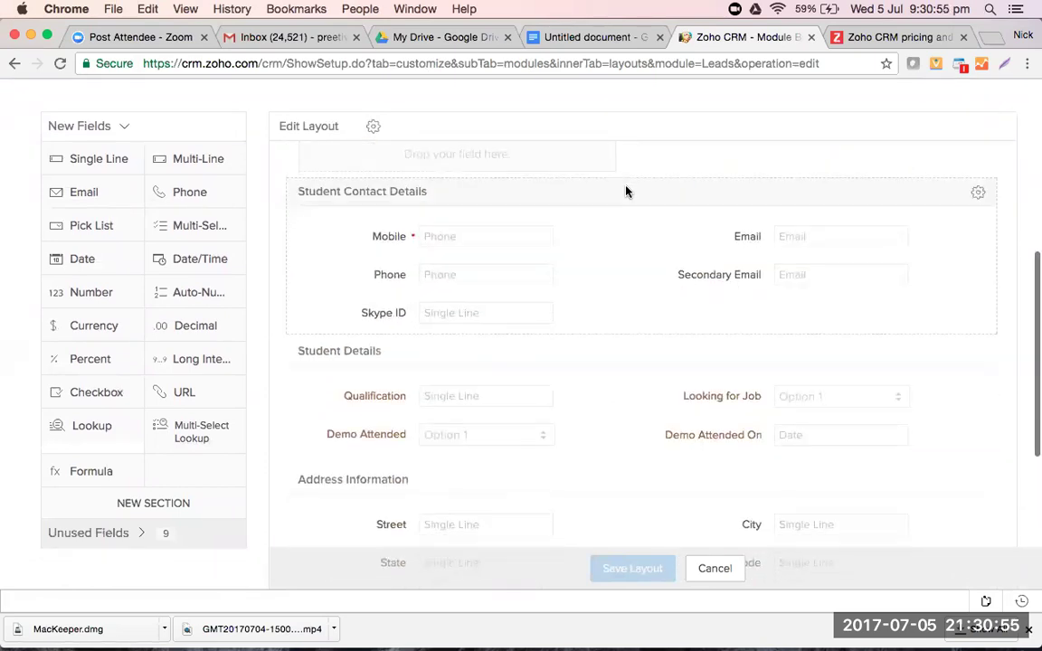
{"action": "scroll", "coordinate": [627, 191], "scroll_direction": "down", "scroll_amount": 5}
{"action": "scroll", "coordinate": [626, 191], "scroll_direction": "up", "scroll_amount": 4}
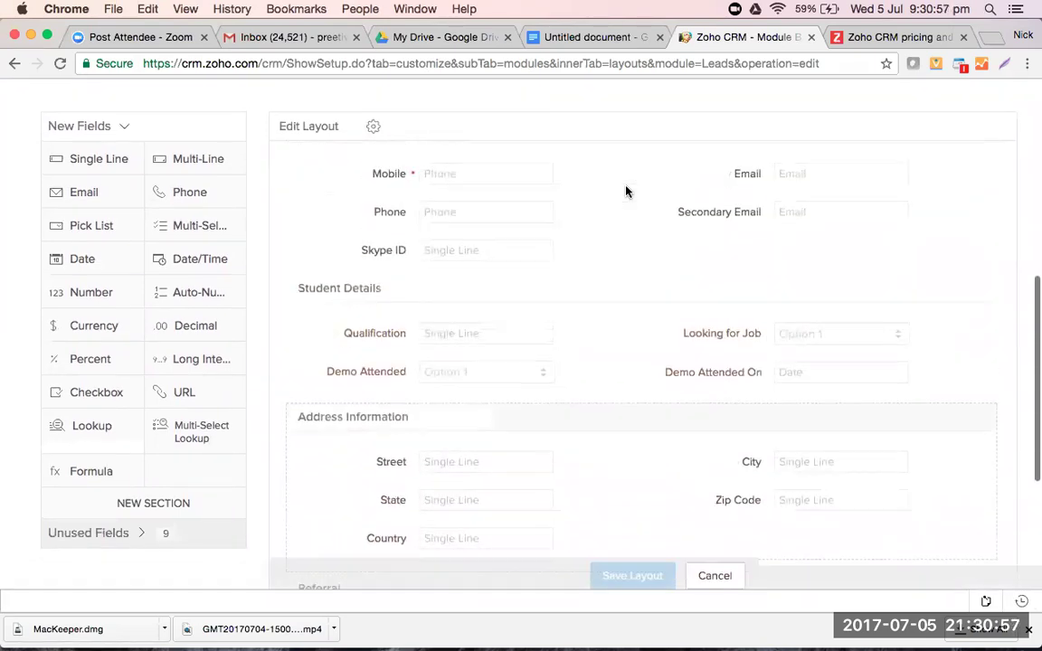
{"action": "scroll", "coordinate": [626, 190], "scroll_direction": "up", "scroll_amount": 10}
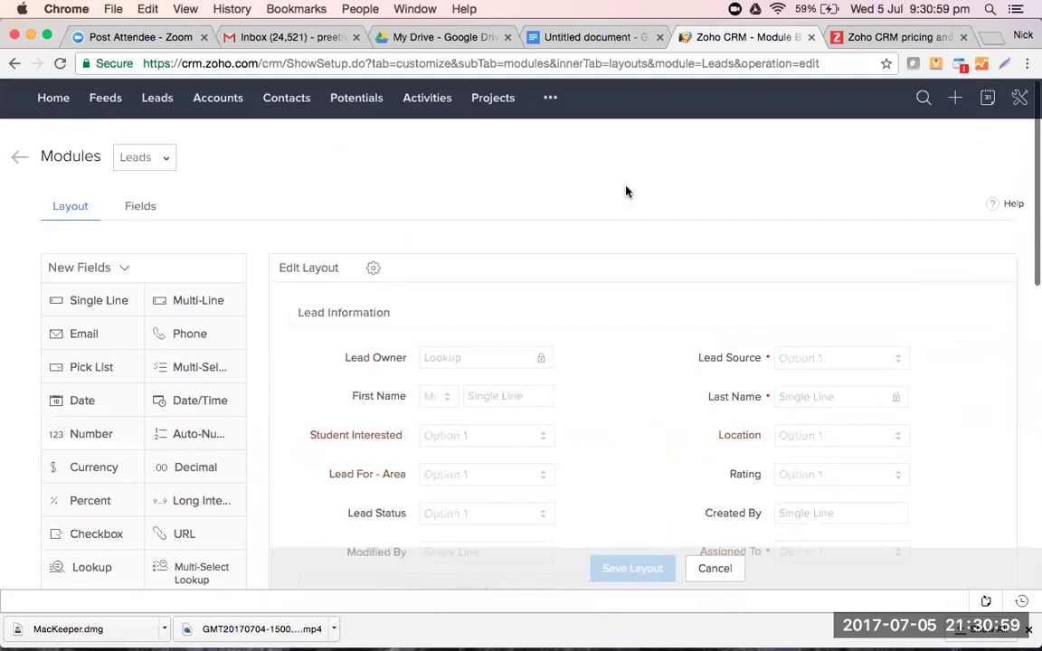
{"action": "scroll", "coordinate": [623, 192], "scroll_direction": "down", "scroll_amount": 3}
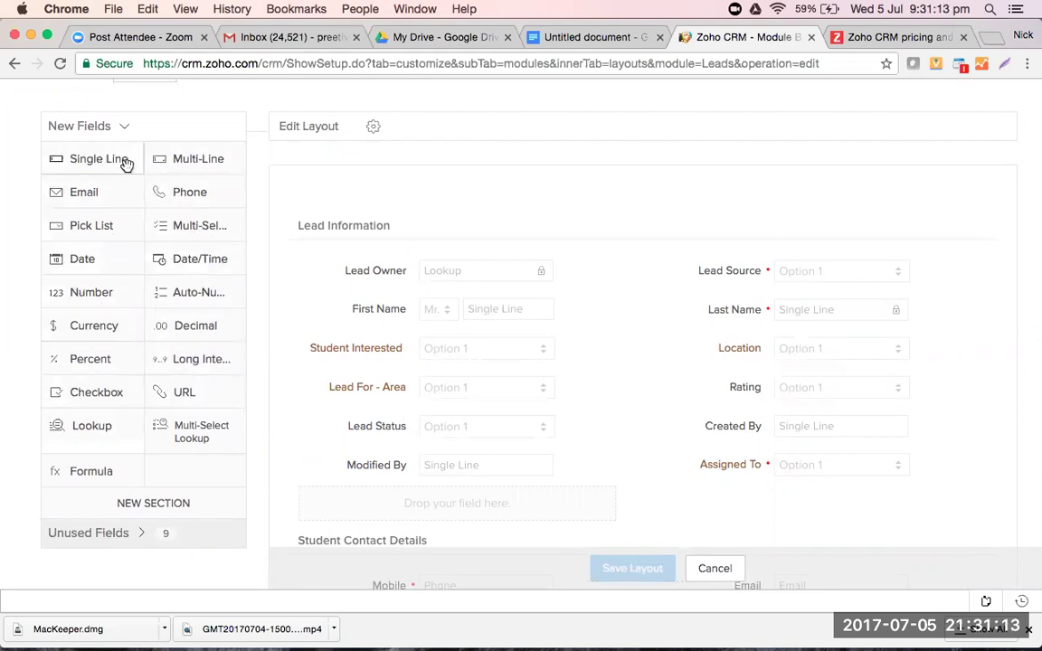
{"action": "left_click_drag", "start_coordinate": [117, 159], "coordinate": [467, 199]}
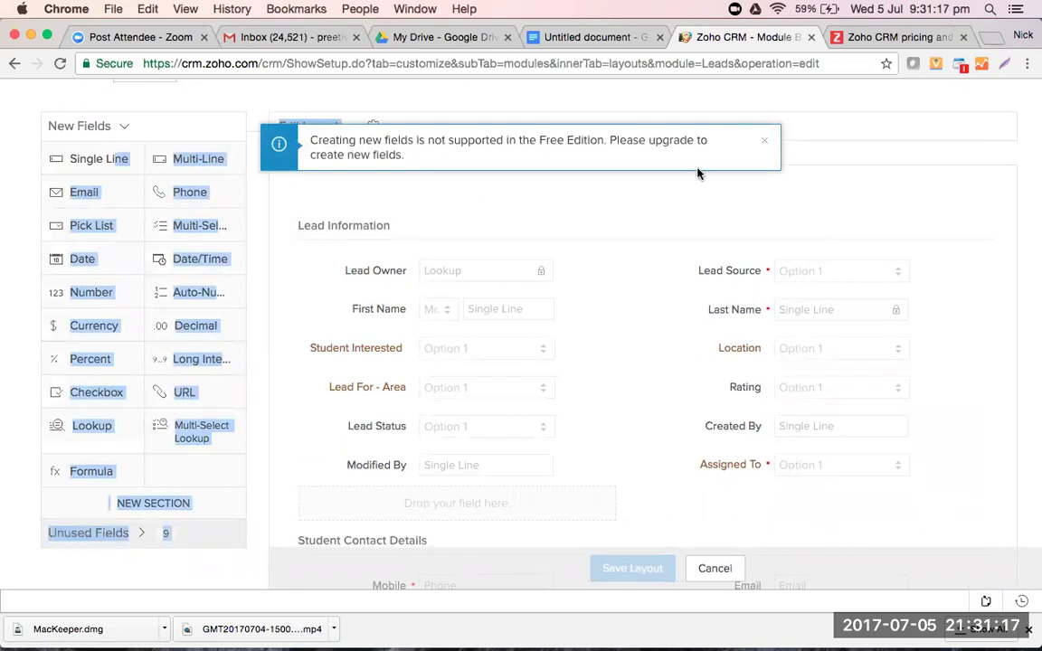
{"action": "left_click_drag", "start_coordinate": [187, 210], "coordinate": [368, 214]}
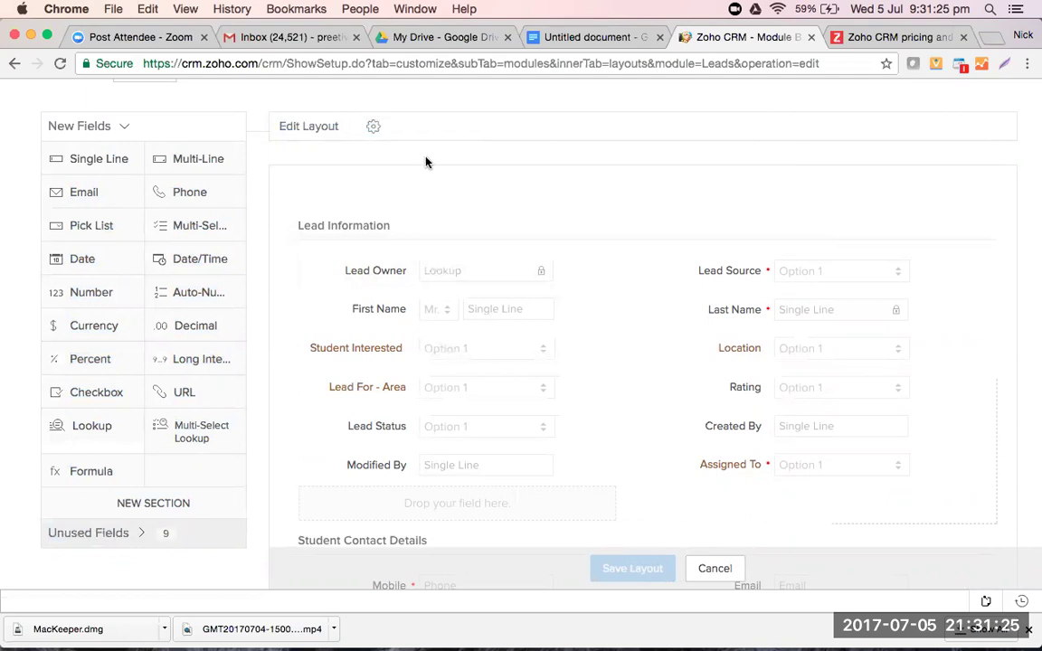
{"action": "left_click_drag", "start_coordinate": [467, 194], "coordinate": [443, 81]}
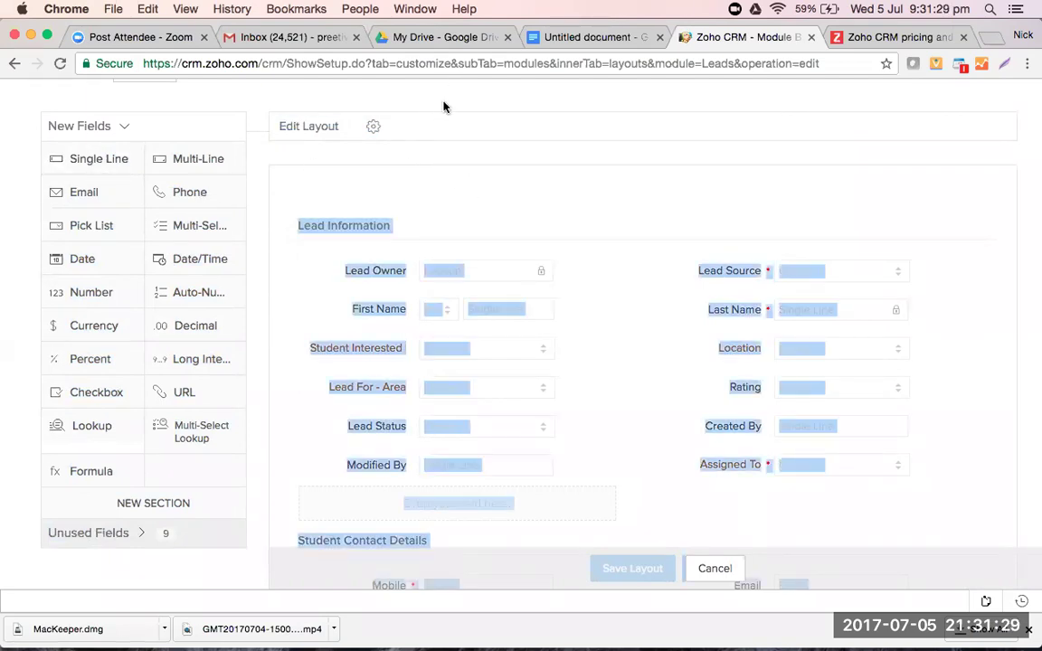
{"action": "left_click", "coordinate": [444, 107]}
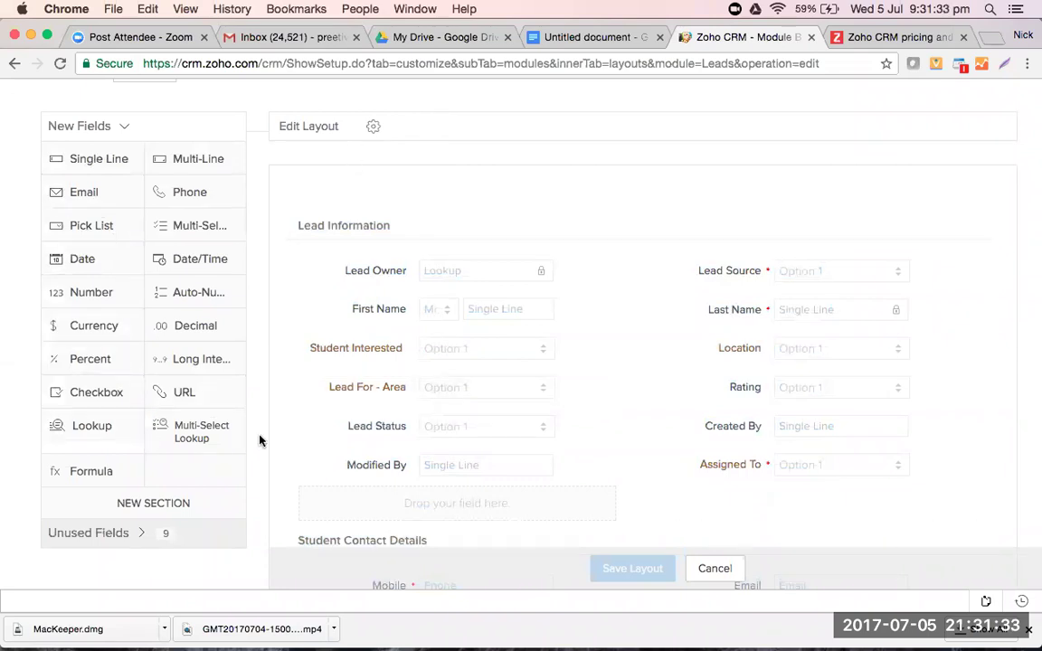
{"action": "scroll", "coordinate": [659, 418], "scroll_direction": "down", "scroll_amount": 4}
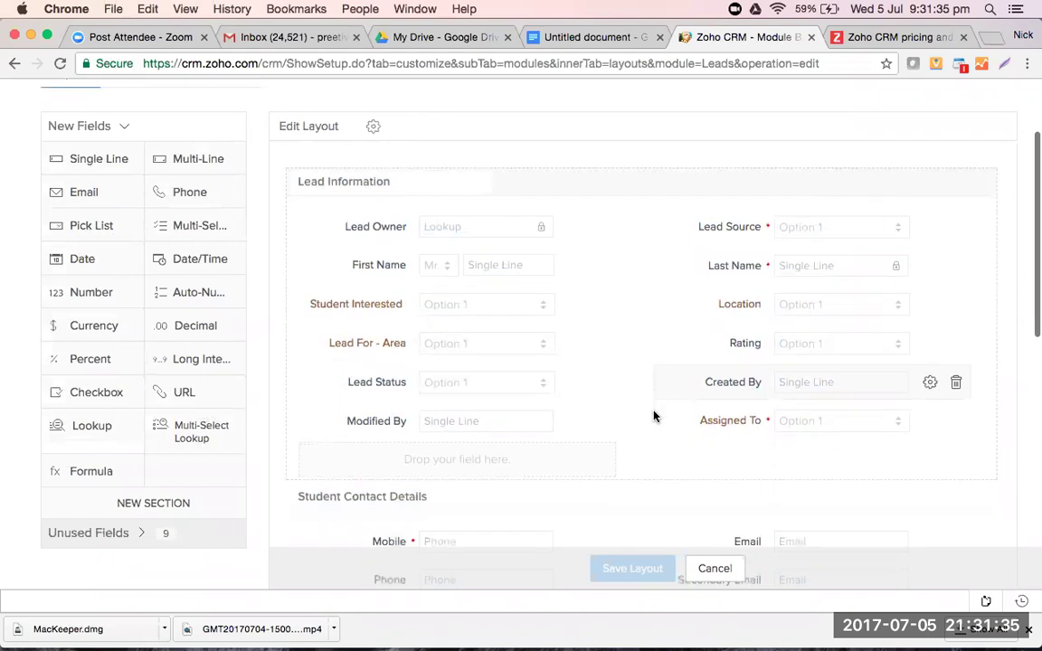
{"action": "scroll", "coordinate": [633, 305], "scroll_direction": "up", "scroll_amount": 2}
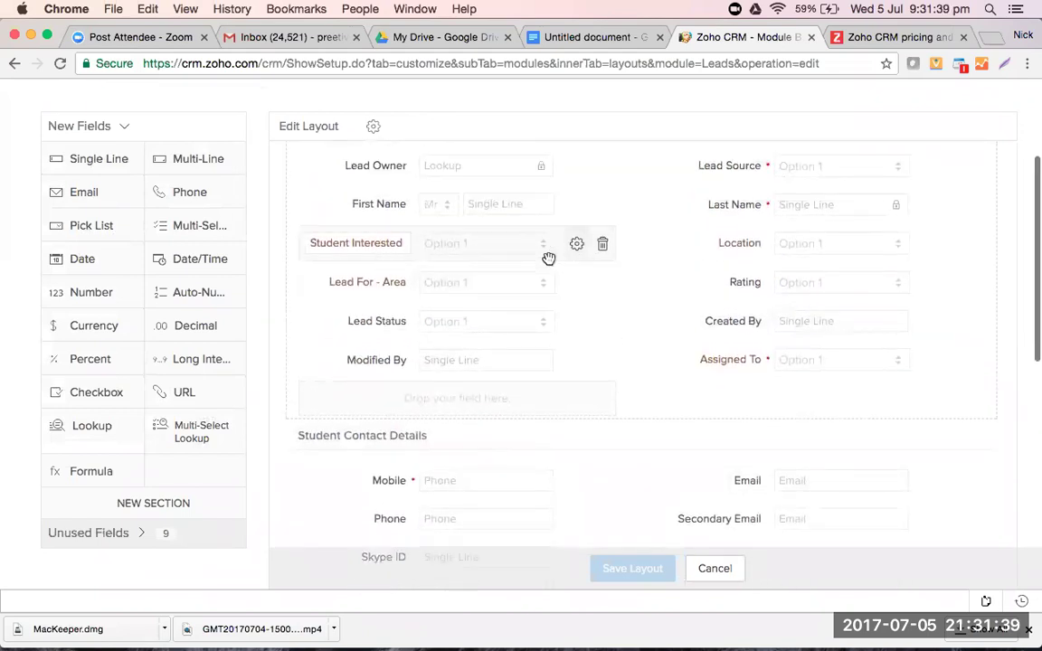
{"action": "mouse_move", "coordinate": [533, 245]}
{"action": "left_mouse_down"}
{"action": "mouse_move", "coordinate": [533, 421]}
{"action": "mouse_move", "coordinate": [521, 323]}
{"action": "mouse_move", "coordinate": [544, 242]}
{"action": "mouse_move", "coordinate": [555, 368]}
{"action": "mouse_move", "coordinate": [518, 242]}
{"action": "mouse_move", "coordinate": [529, 243]}
{"action": "left_mouse_up"}
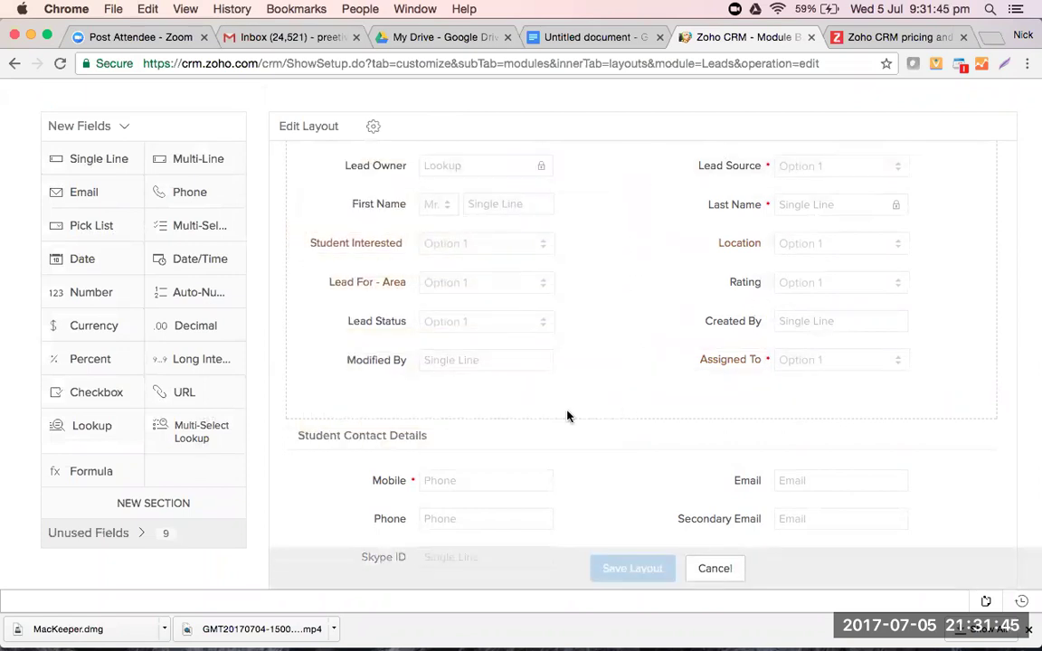
{"action": "scroll", "coordinate": [598, 384], "scroll_direction": "up", "scroll_amount": 5}
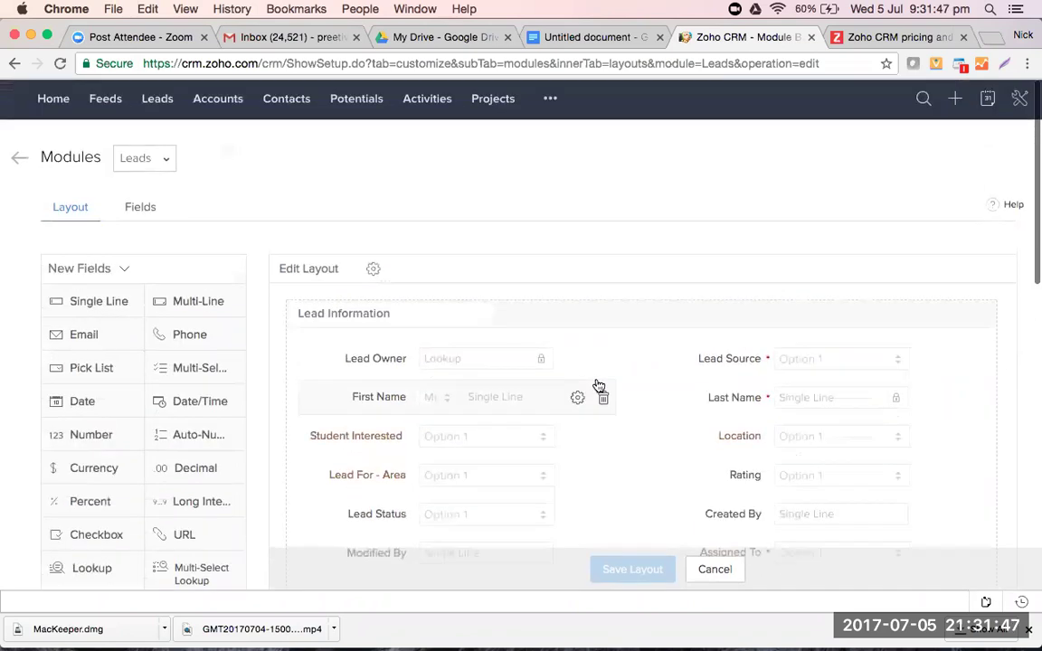
{"action": "scroll", "coordinate": [601, 383], "scroll_direction": "down", "scroll_amount": 10}
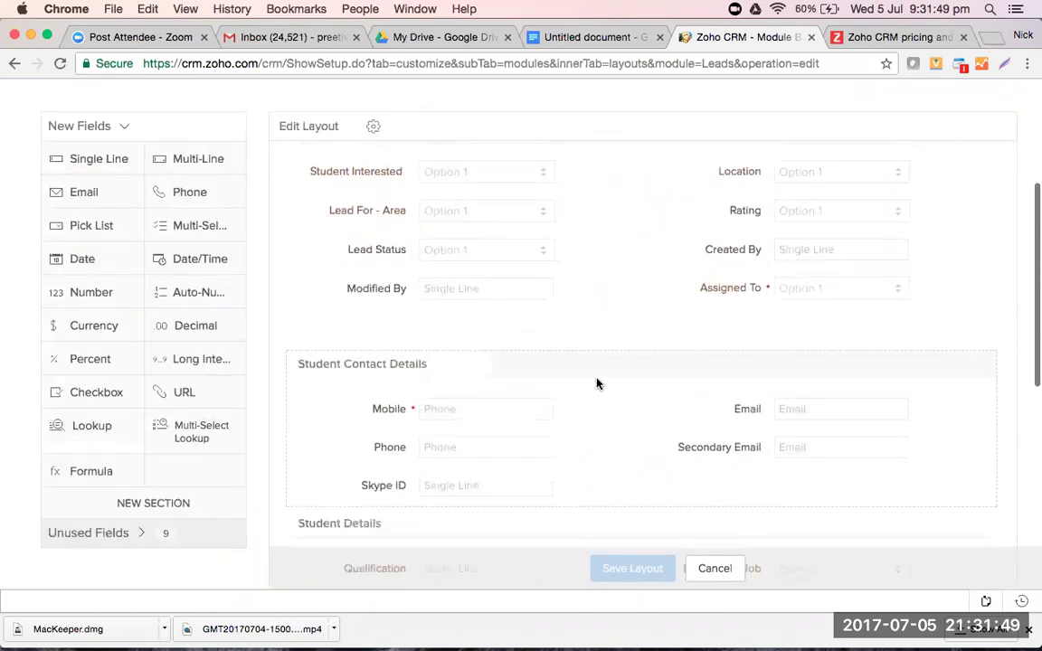
{"action": "scroll", "coordinate": [499, 436], "scroll_direction": "up", "scroll_amount": 5}
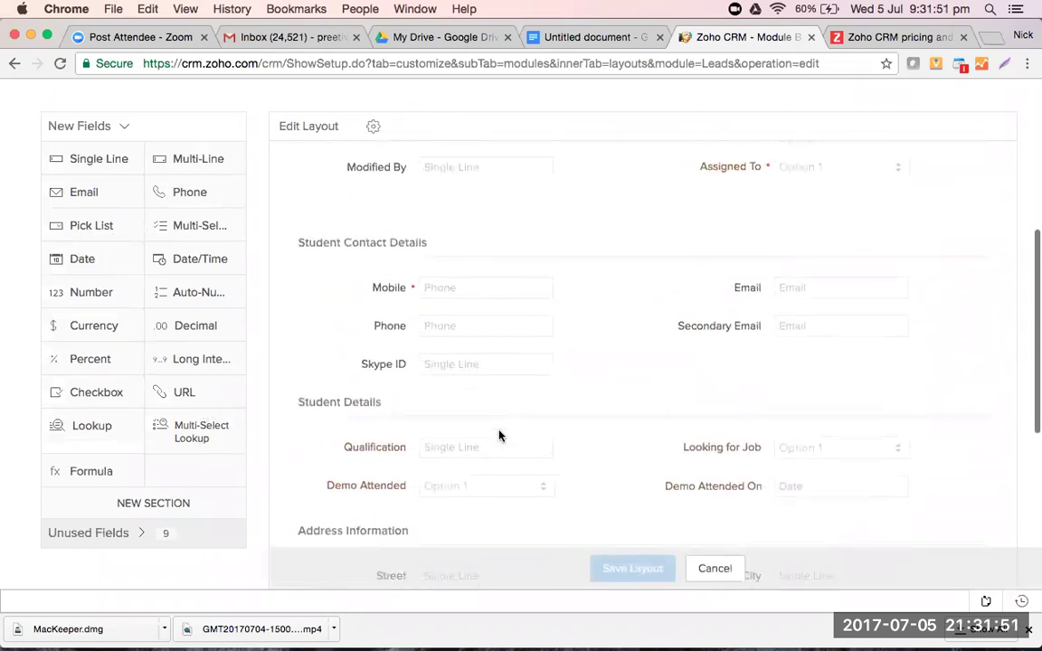
{"action": "scroll", "coordinate": [499, 436], "scroll_direction": "up", "scroll_amount": 1}
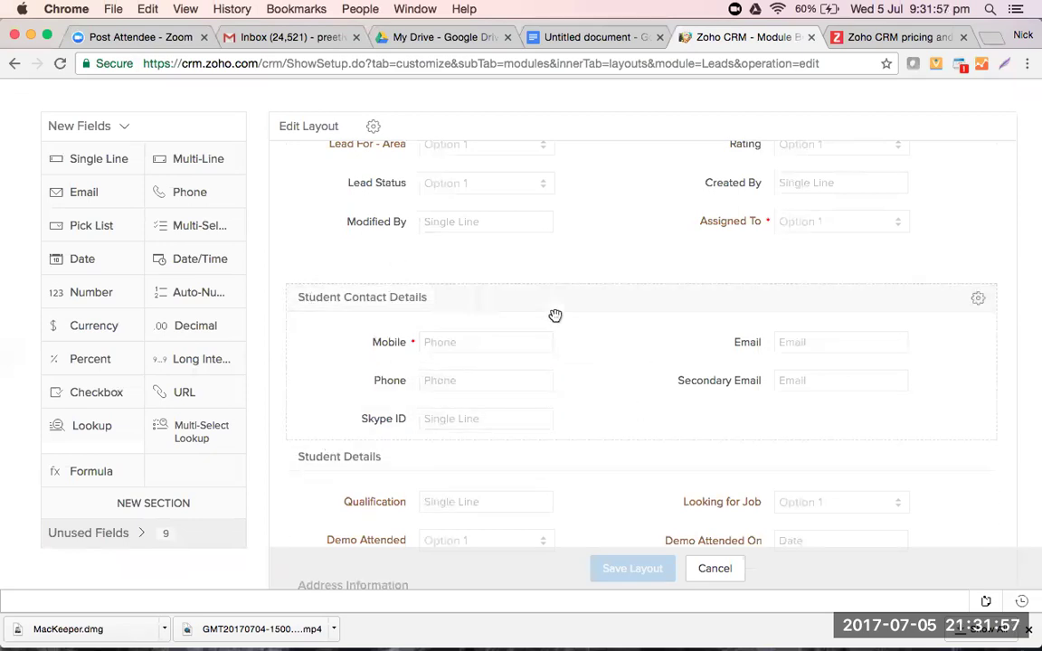
{"action": "scroll", "coordinate": [498, 421], "scroll_direction": "down", "scroll_amount": 3}
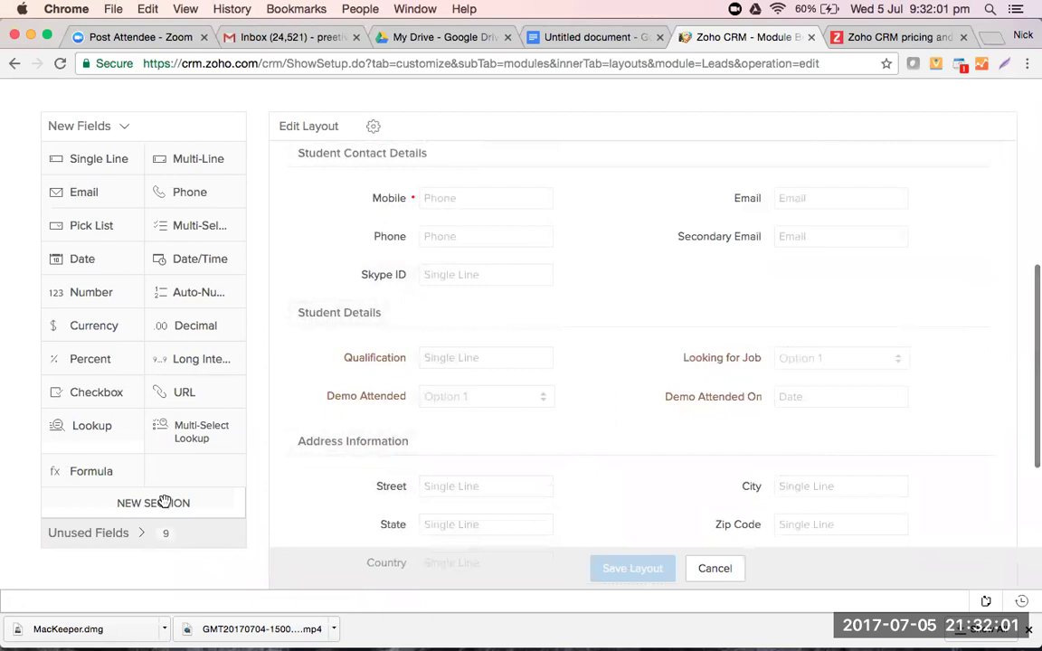
Add a section named 'New Section 1' above Address Information, then cancel the layout
{"action": "left_click_drag", "start_coordinate": [164, 502], "coordinate": [30, 484]}
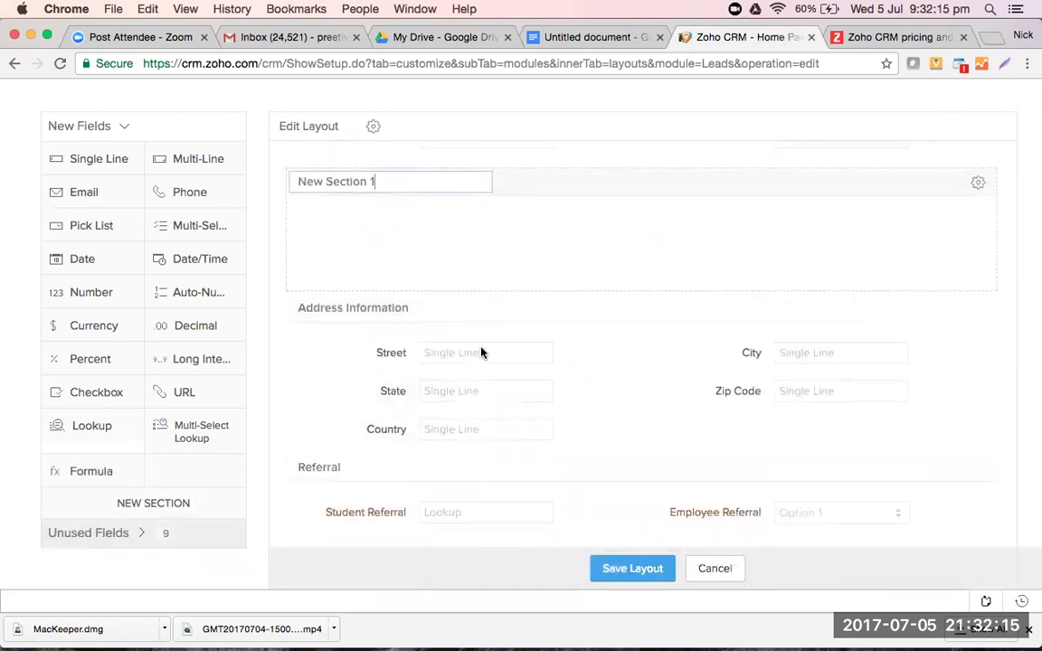
{"action": "left_click", "coordinate": [979, 185]}
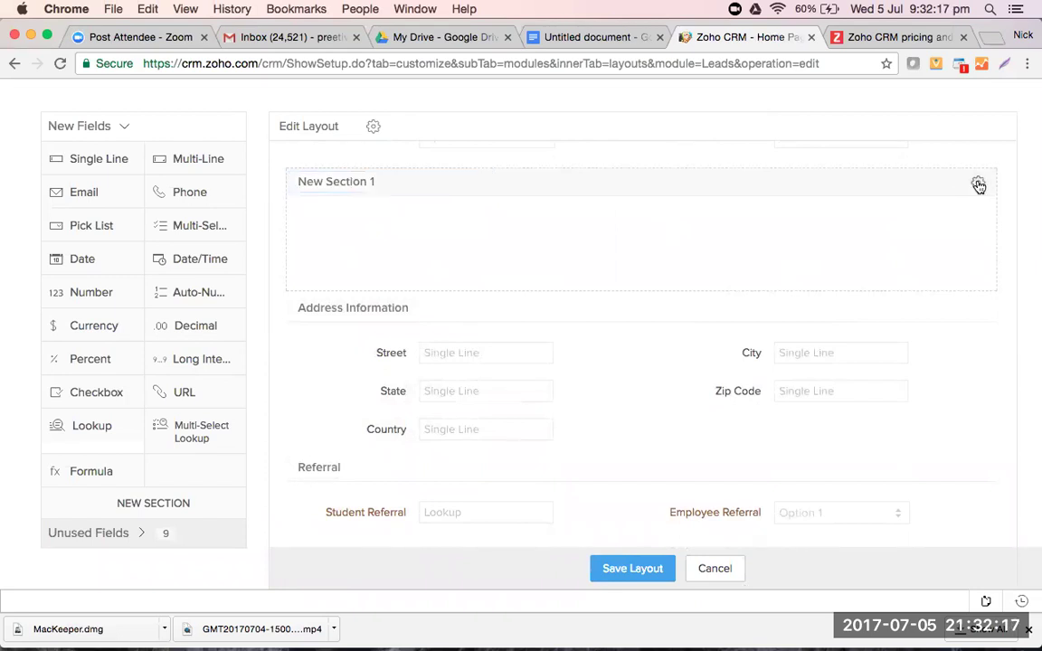
{"action": "triple_click", "coordinate": [521, 312]}
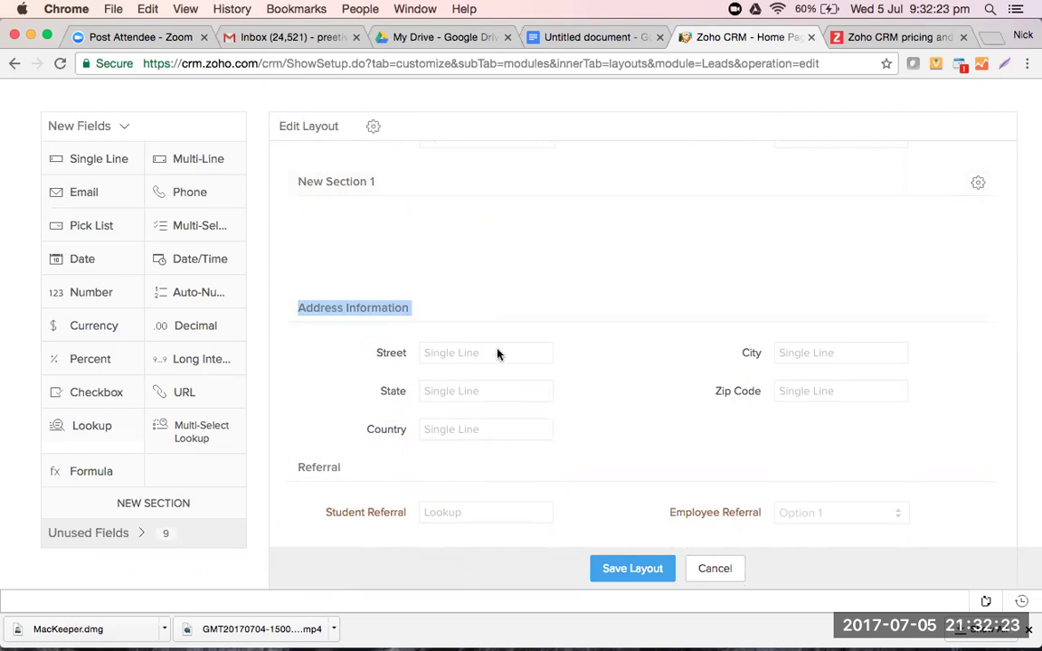
{"action": "left_click", "coordinate": [715, 568]}
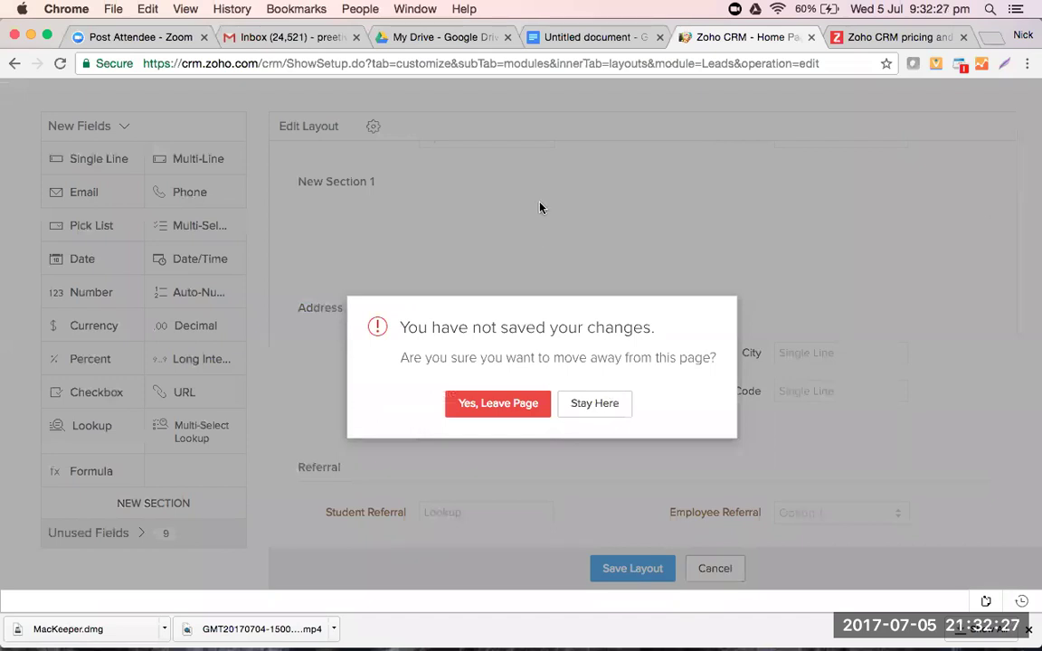
{"action": "left_click", "coordinate": [623, 402]}
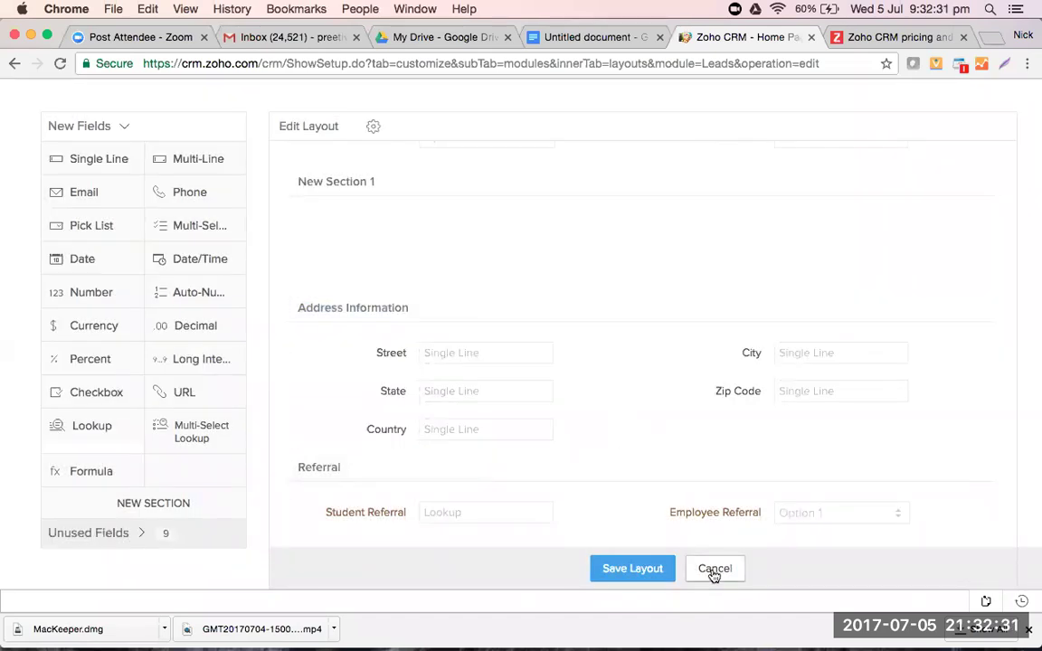
{"action": "scroll", "coordinate": [328, 480], "scroll_direction": "up", "scroll_amount": 10}
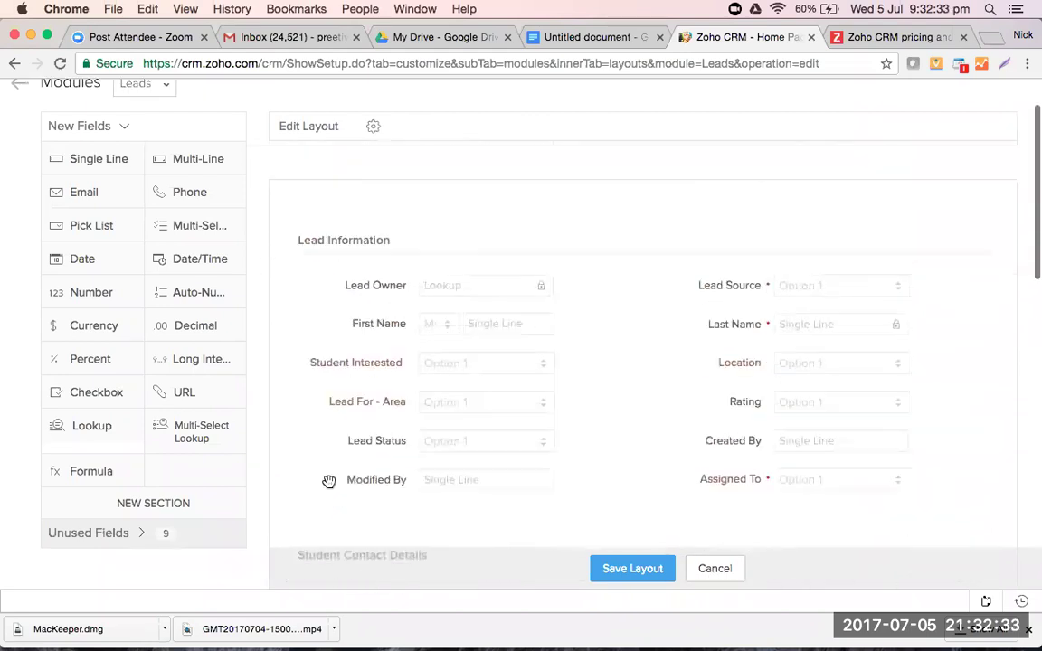
{"action": "scroll", "coordinate": [328, 480], "scroll_direction": "down", "scroll_amount": 3}
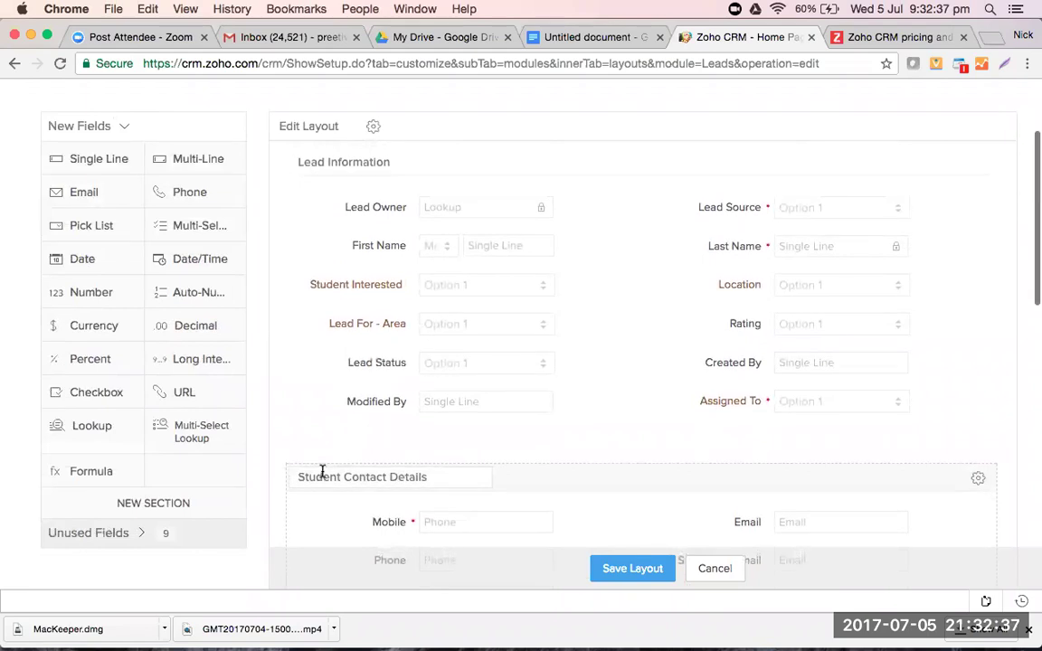
{"action": "scroll", "coordinate": [322, 471], "scroll_direction": "down", "scroll_amount": 1}
{"action": "scroll", "coordinate": [323, 473], "scroll_direction": "up", "scroll_amount": 1}
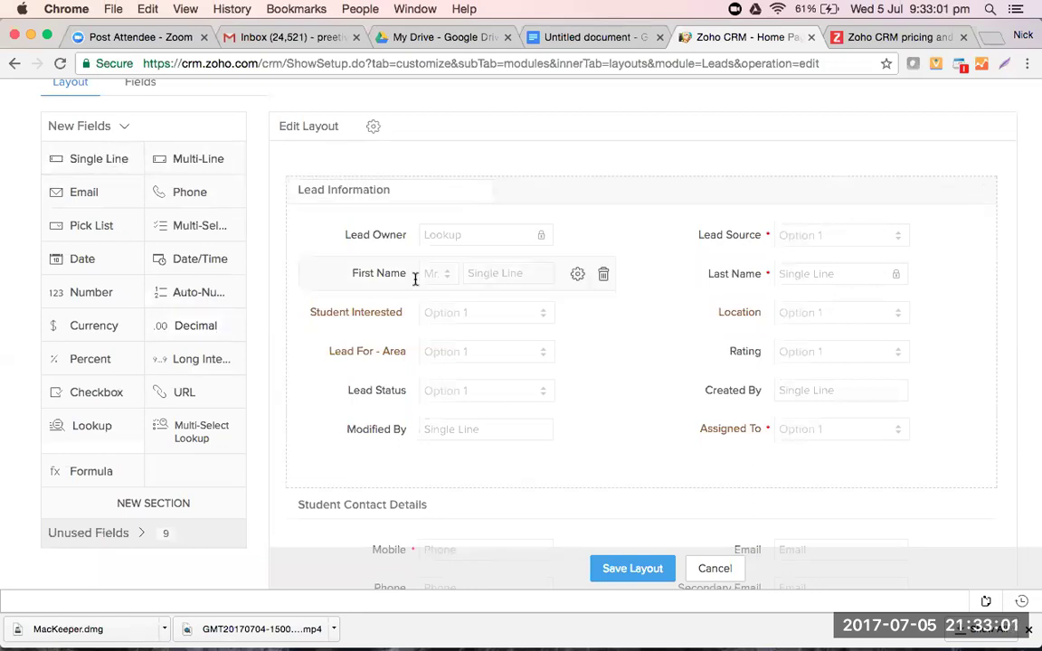
{"action": "scroll", "coordinate": [557, 458], "scroll_direction": "down", "scroll_amount": 3}
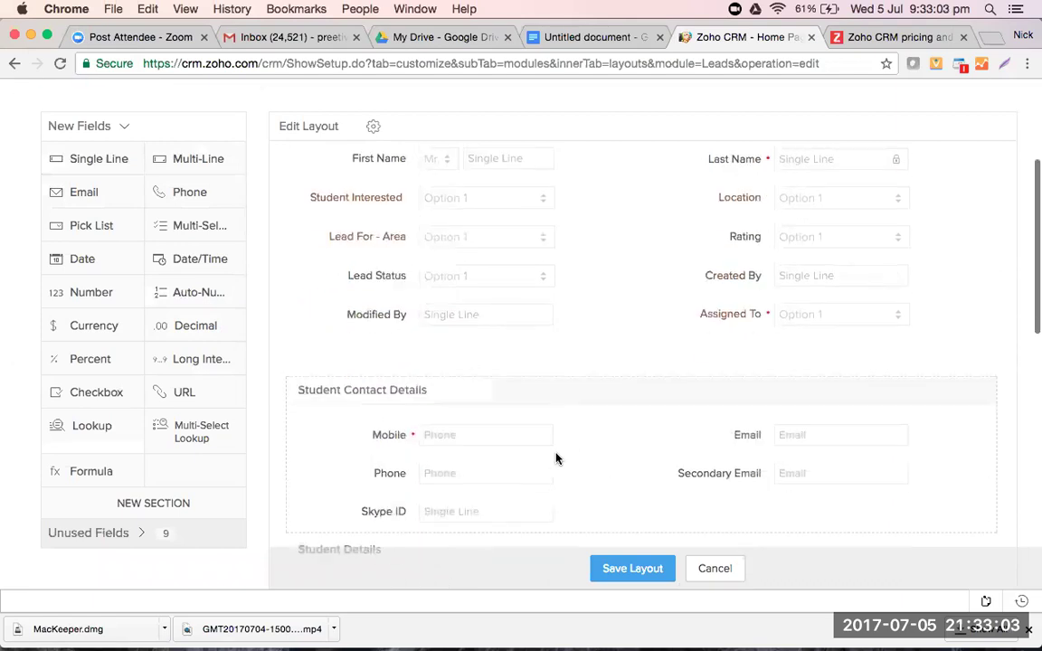
Discard the Leads layout edits and open the Potentials module's layout editor
{"action": "left_click", "coordinate": [716, 575]}
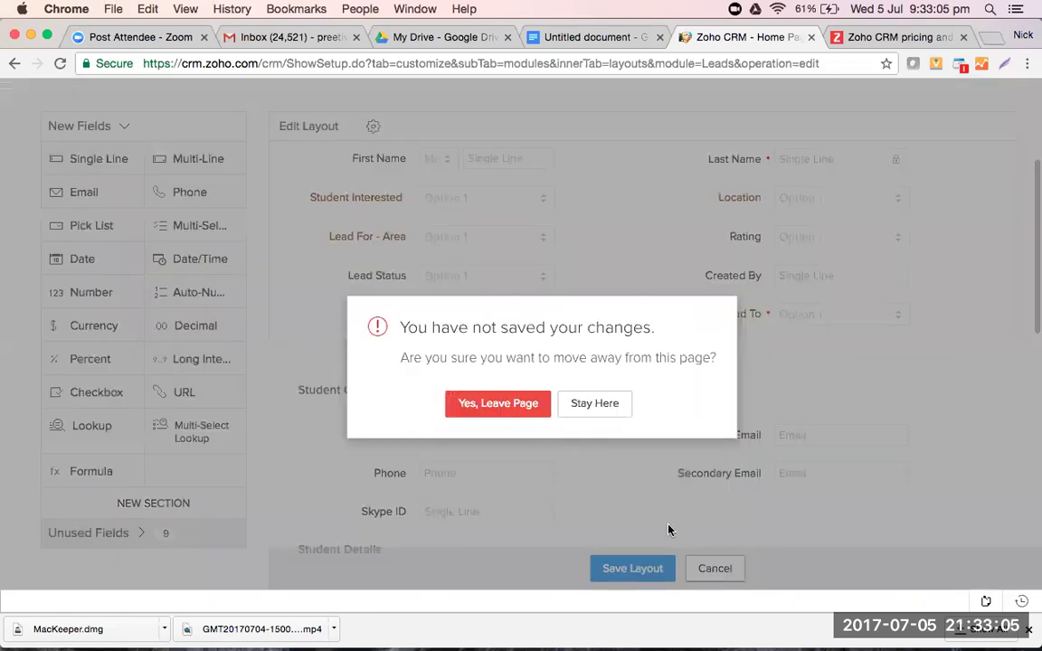
{"action": "left_click", "coordinate": [502, 404]}
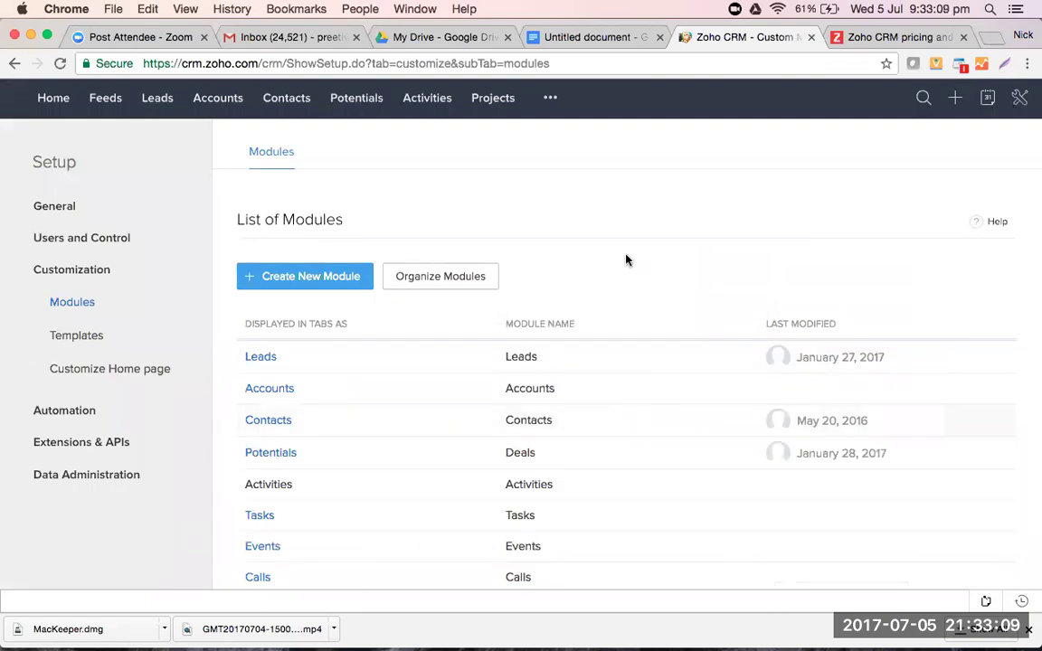
{"action": "scroll", "coordinate": [626, 260], "scroll_direction": "down", "scroll_amount": 2}
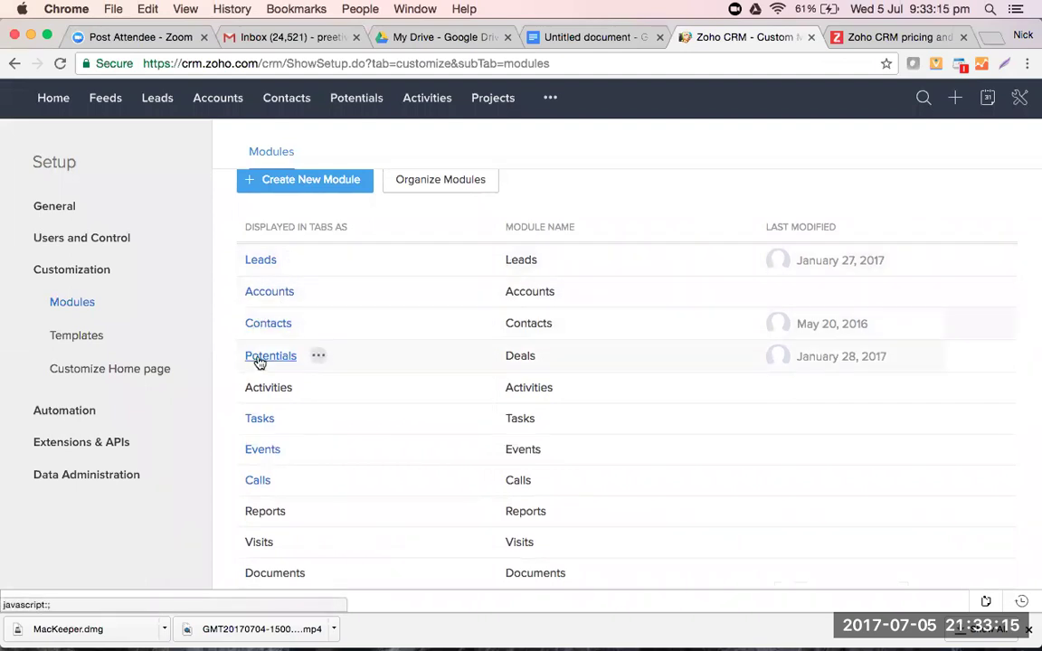
{"action": "left_click", "coordinate": [318, 356]}
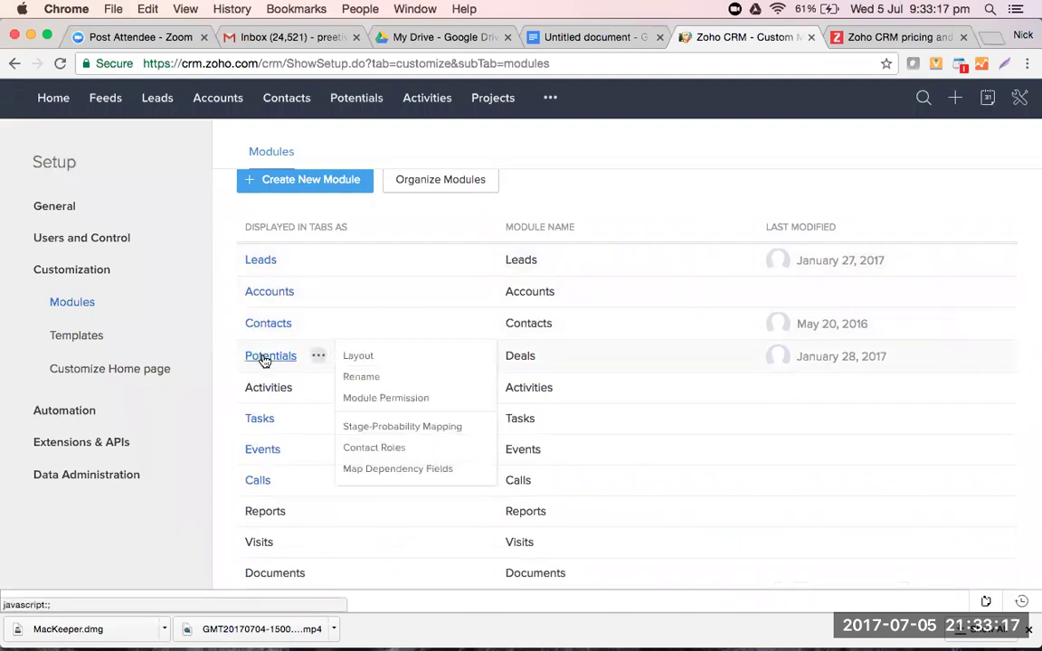
{"action": "left_click", "coordinate": [266, 356]}
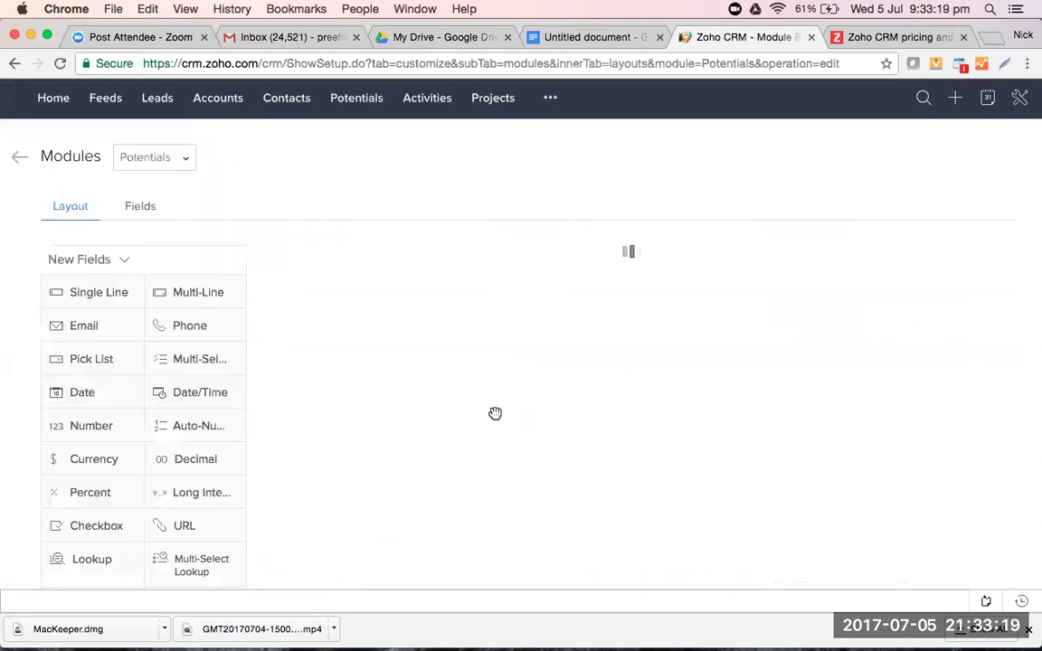
{"action": "scroll", "coordinate": [489, 407], "scroll_direction": "down", "scroll_amount": 5}
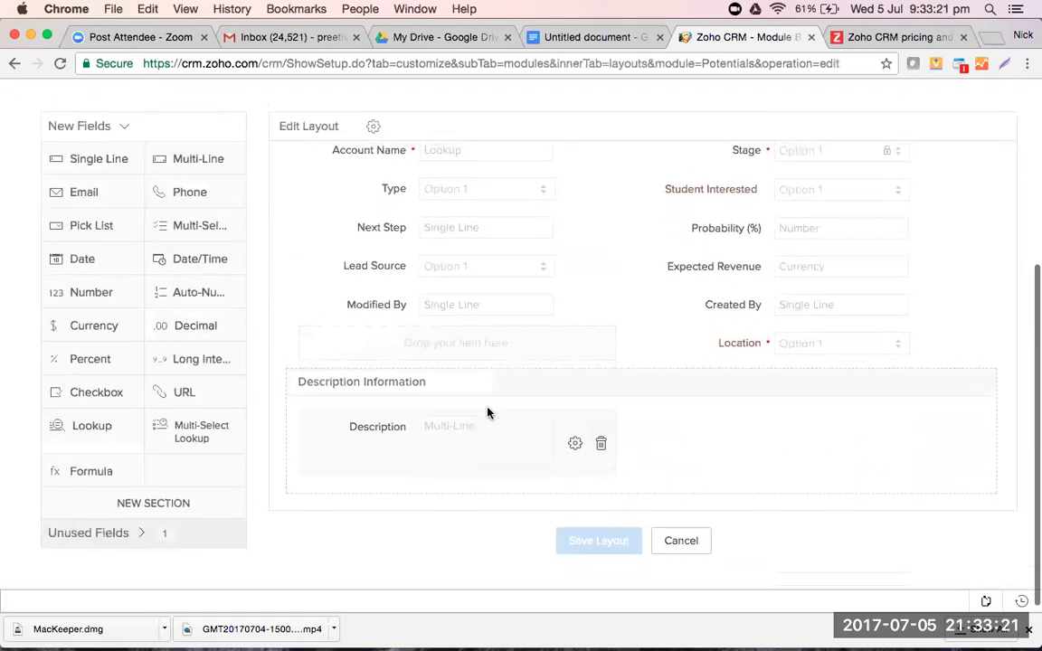
{"action": "scroll", "coordinate": [493, 414], "scroll_direction": "up", "scroll_amount": 3}
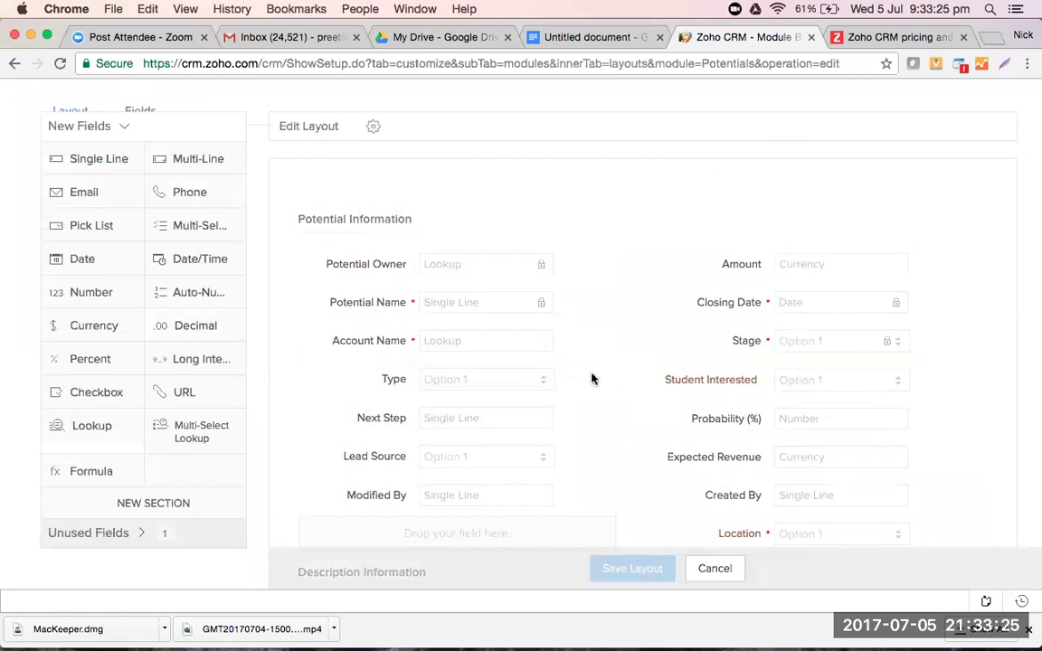
{"action": "scroll", "coordinate": [593, 377], "scroll_direction": "down", "scroll_amount": 3}
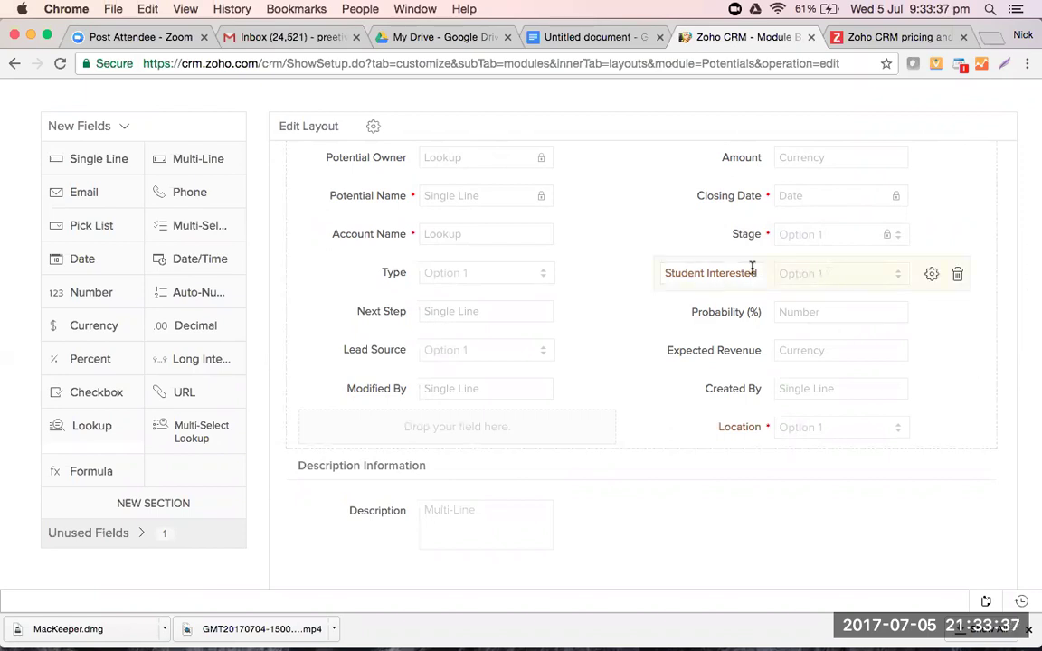
{"action": "left_click", "coordinate": [933, 277]}
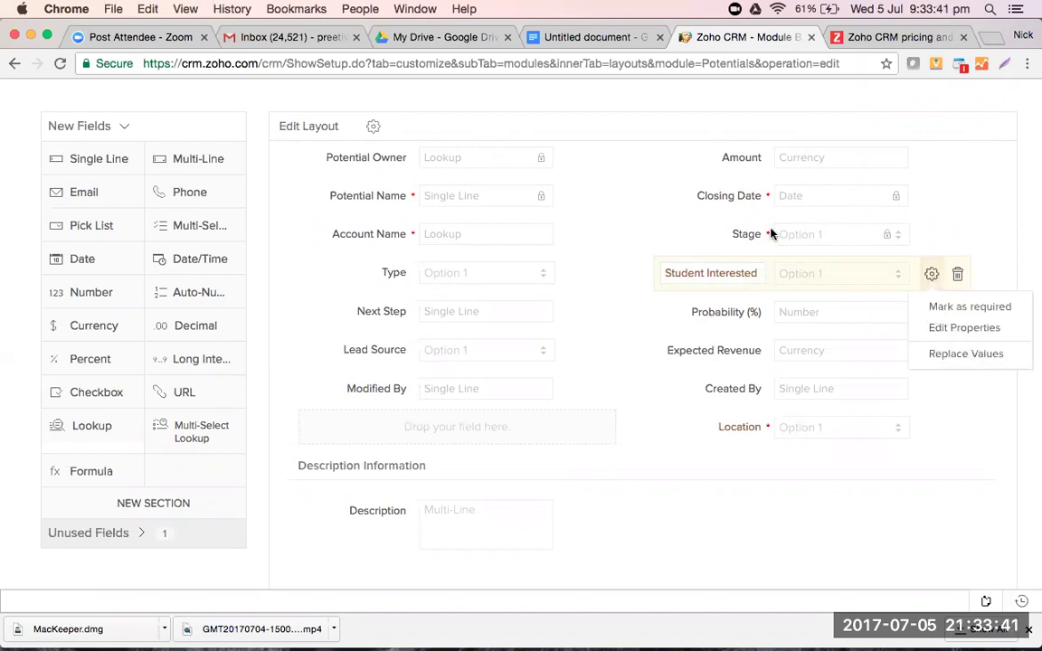
{"action": "left_click", "coordinate": [976, 329]}
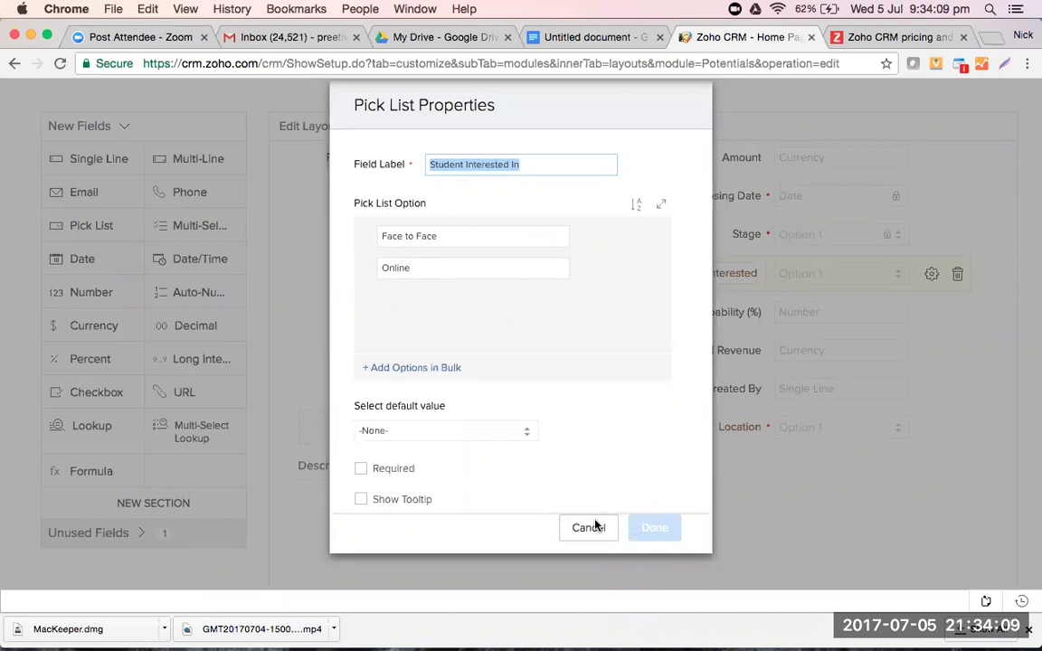
{"action": "left_click", "coordinate": [361, 470]}
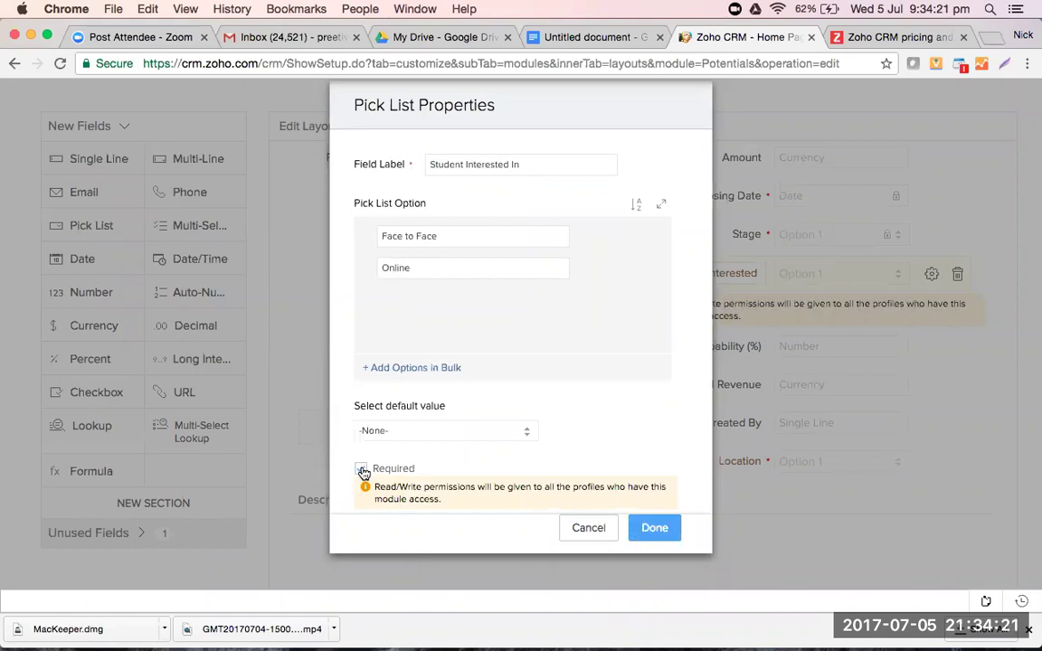
{"action": "left_click", "coordinate": [362, 470]}
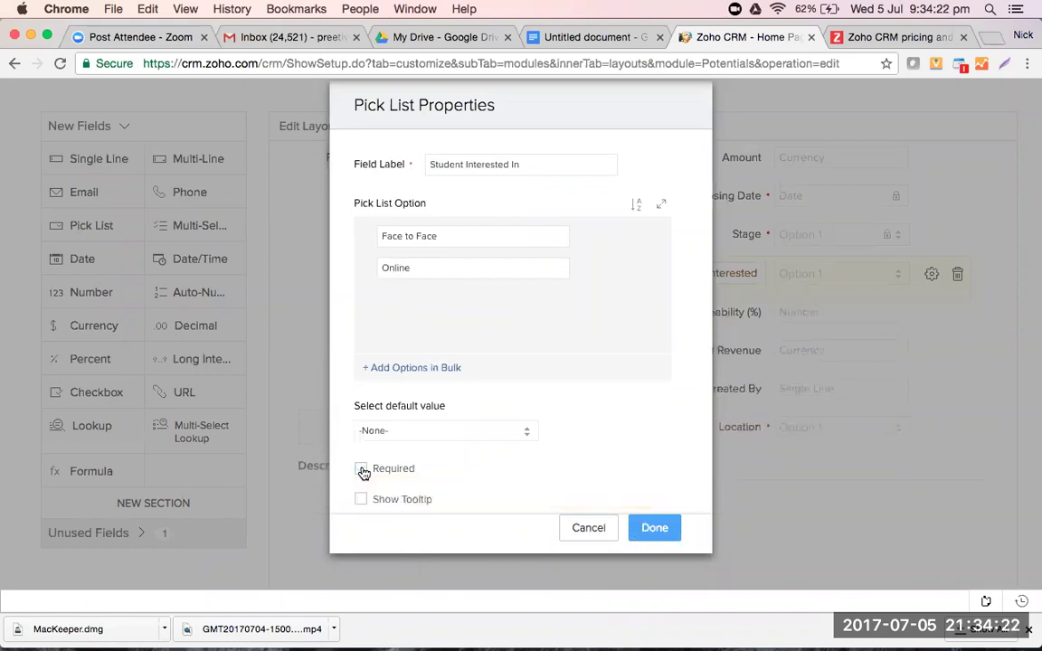
{"action": "left_click", "coordinate": [589, 528]}
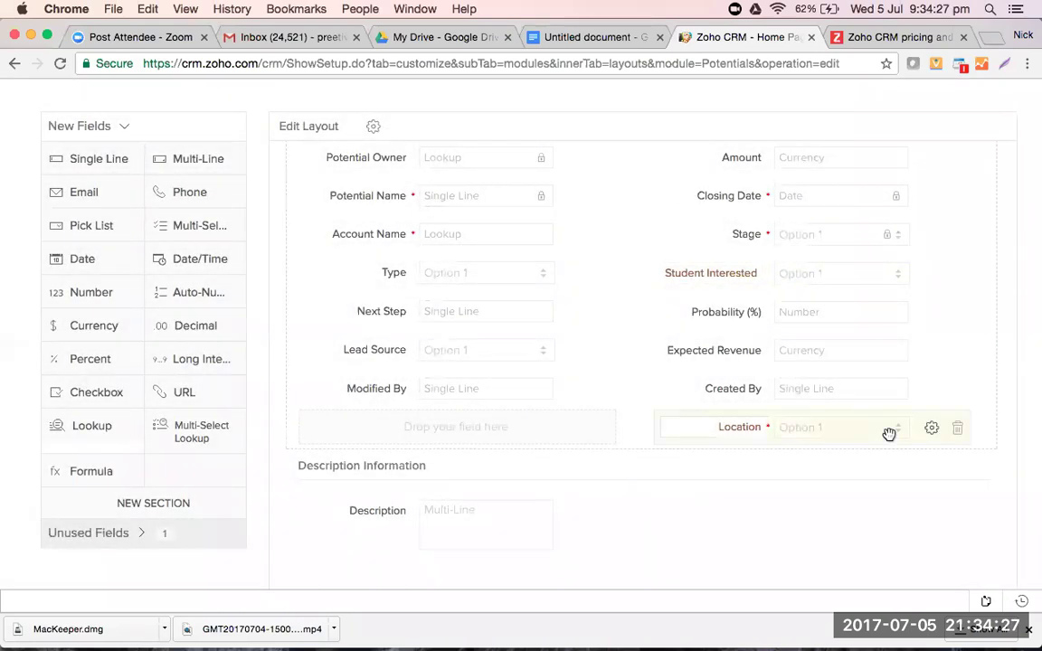
Mark the Location field as required, then open its picklist properties
{"action": "left_click", "coordinate": [931, 428]}
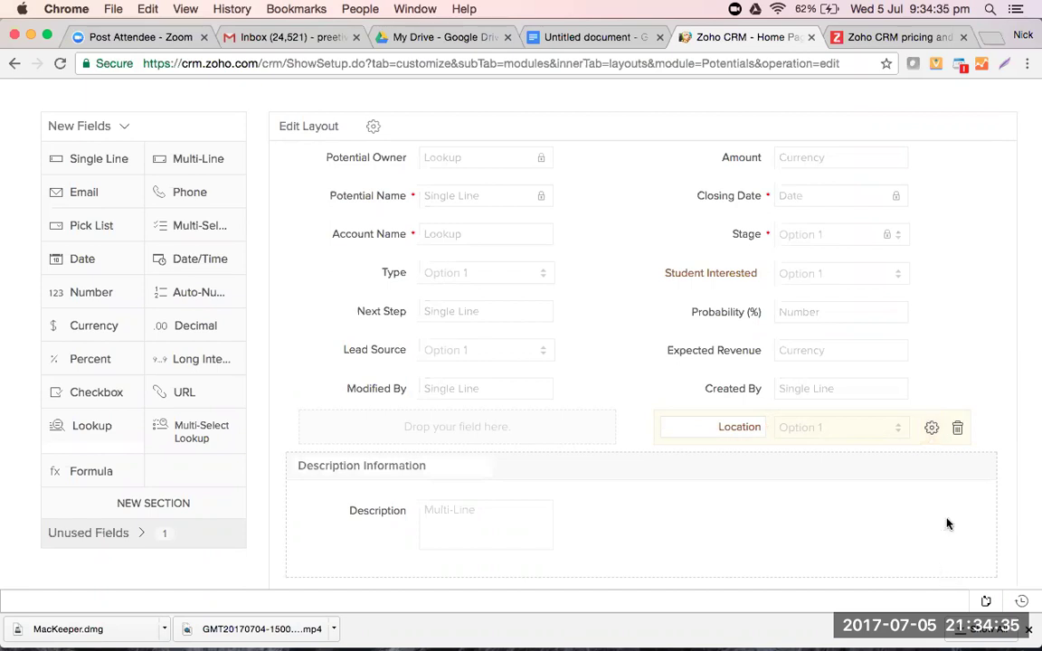
{"action": "left_click", "coordinate": [935, 428]}
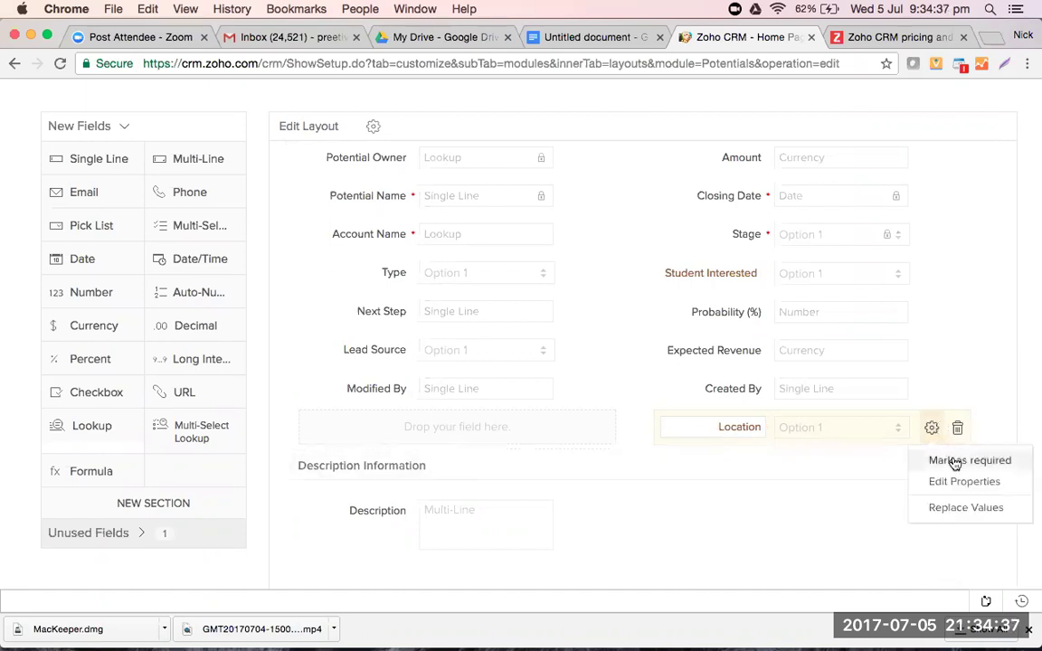
{"action": "left_click", "coordinate": [955, 461]}
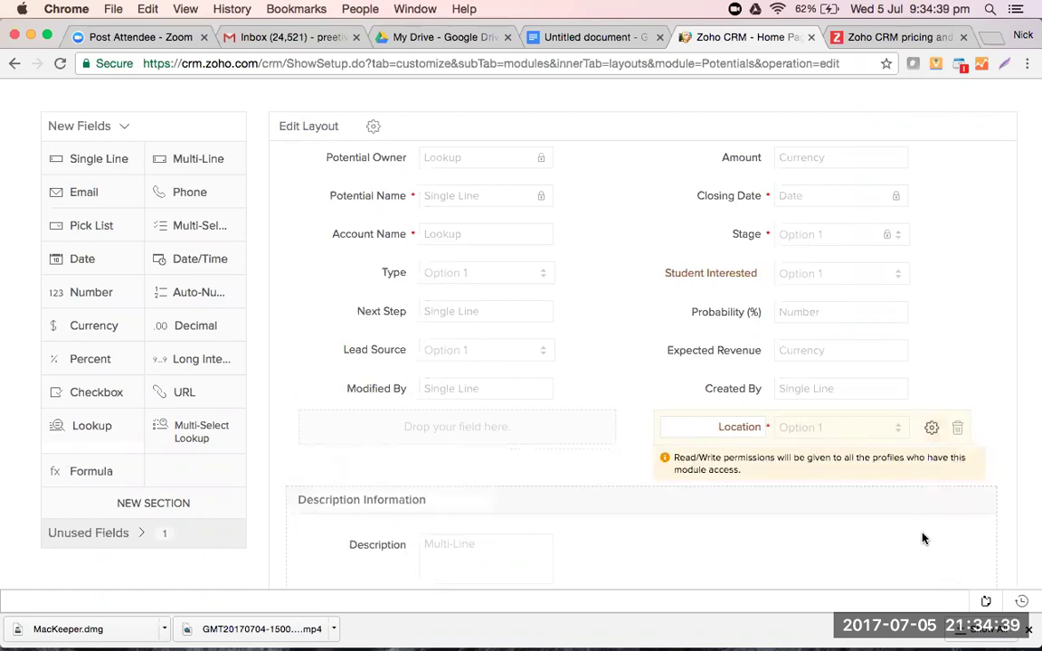
{"action": "left_click", "coordinate": [932, 429]}
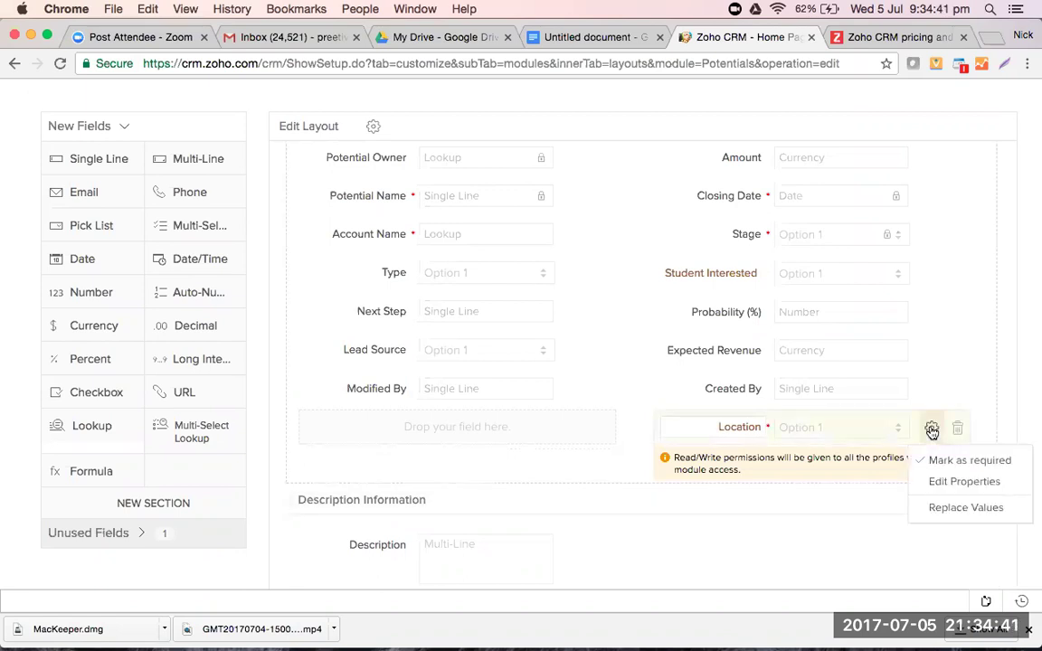
{"action": "left_click", "coordinate": [961, 482]}
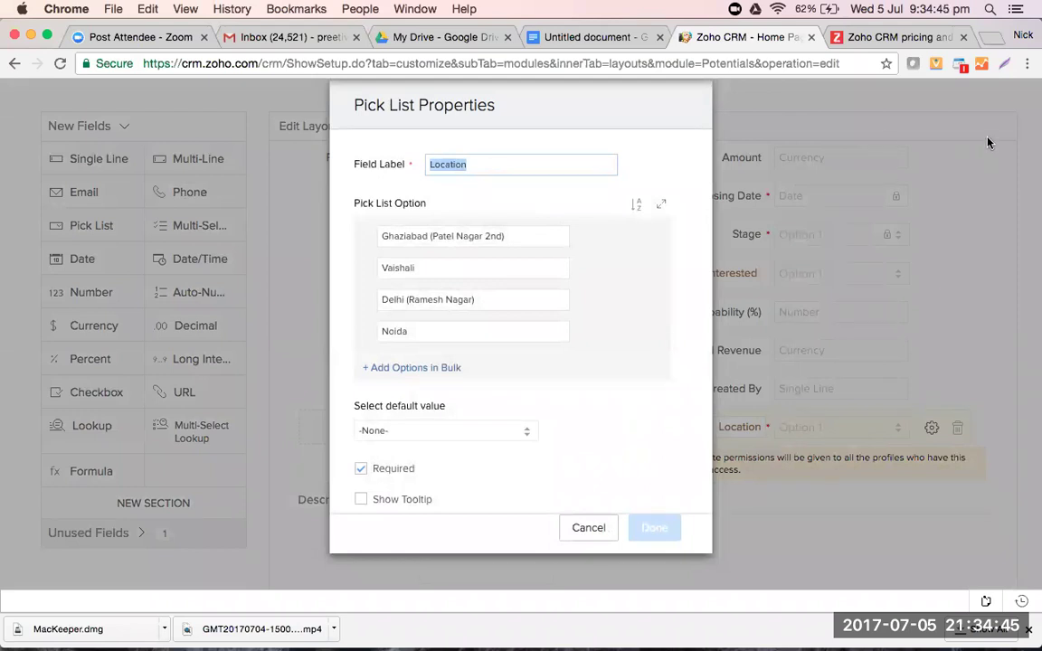
Add a 'Gurgaon (Adapt - Sector 37)' option below Noida and move an empty row up
{"action": "left_click", "coordinate": [551, 335]}
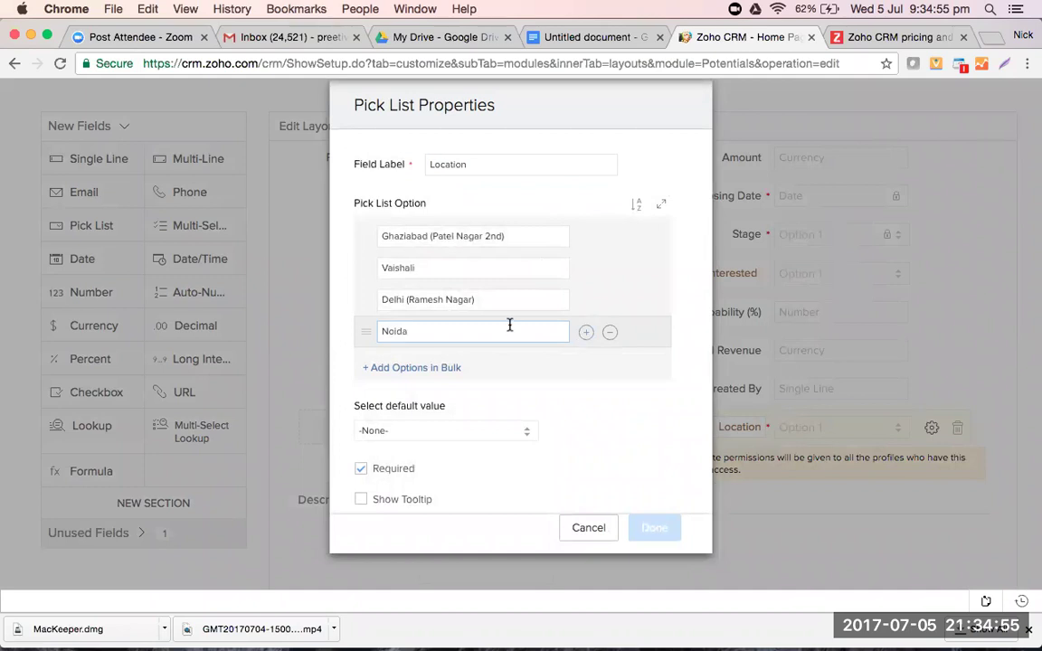
{"action": "type", "text": "Gurgaon (Adapt - Sector 37)"}
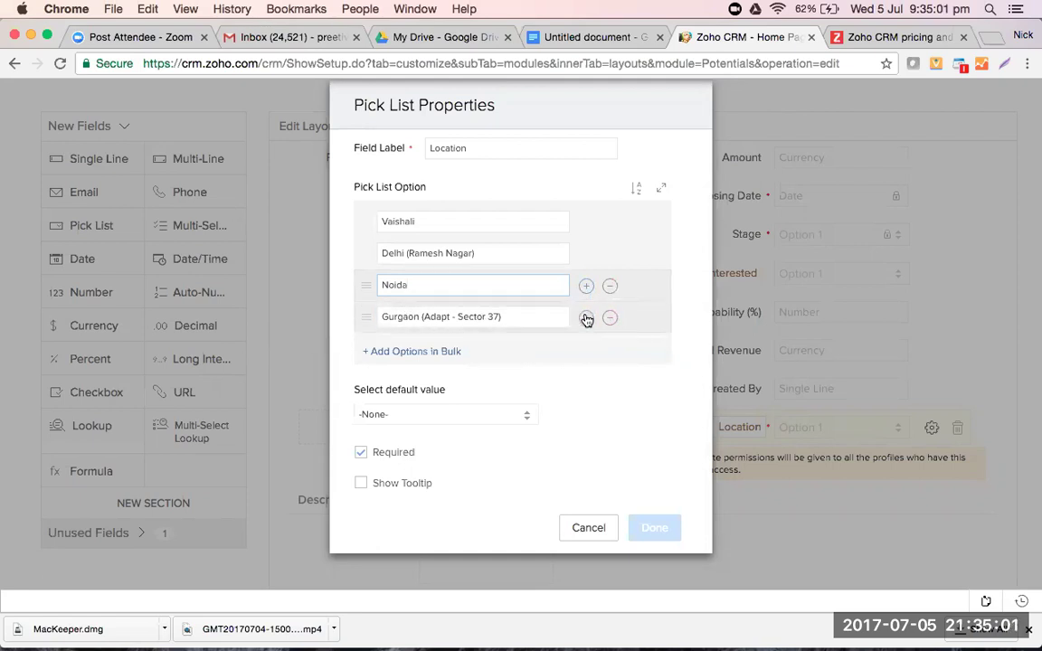
{"action": "left_click", "coordinate": [586, 318]}
{"action": "left_click_drag", "start_coordinate": [669, 325], "coordinate": [610, 221]}
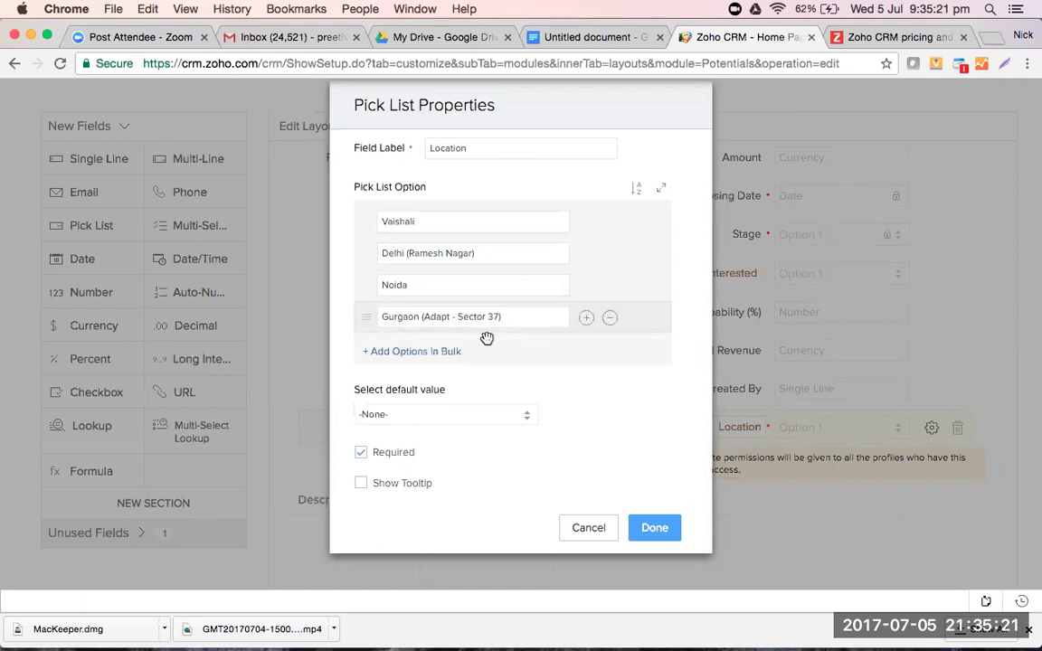
Try Ghaziabad (Patel Nagar 2nd) as default, reset to -None-, and cancel the properties
{"action": "left_click", "coordinate": [453, 415]}
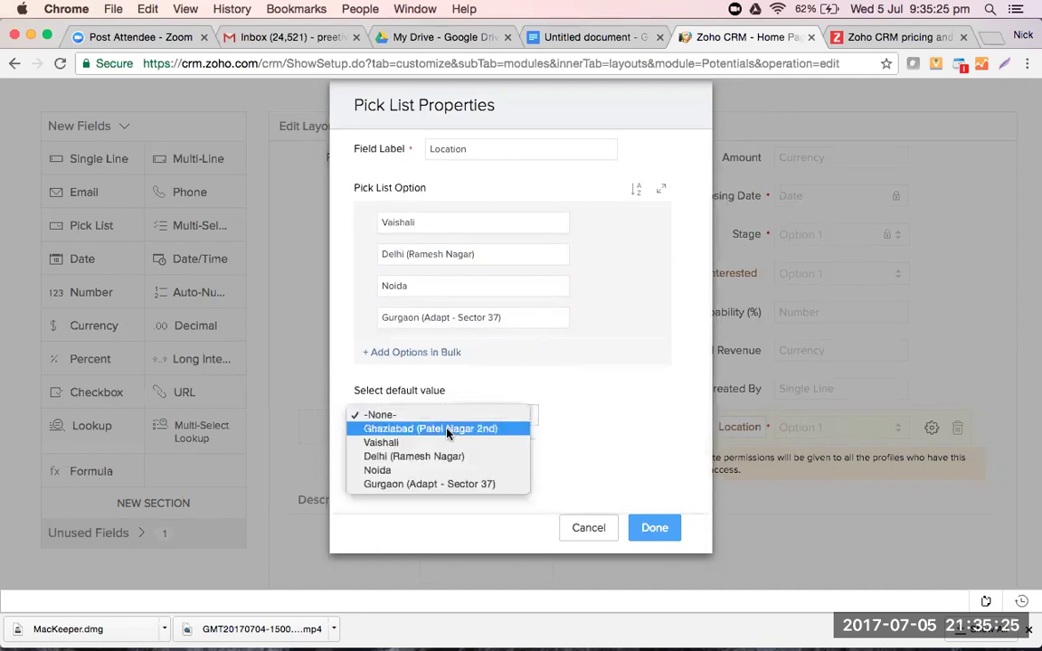
{"action": "left_click", "coordinate": [449, 430]}
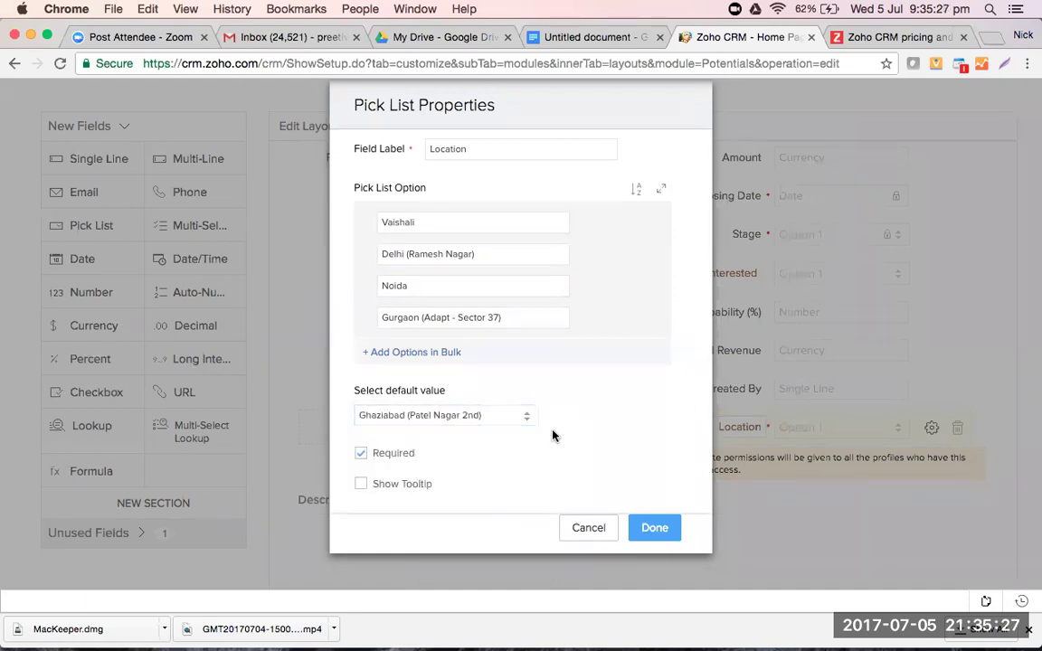
{"action": "left_click", "coordinate": [500, 421]}
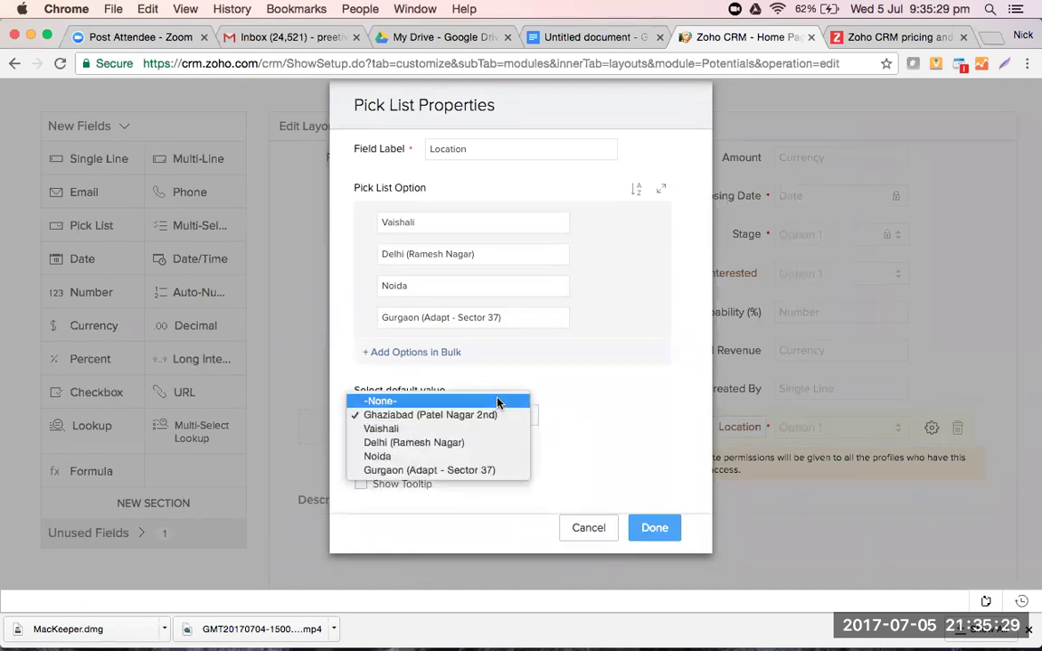
{"action": "left_click", "coordinate": [447, 337]}
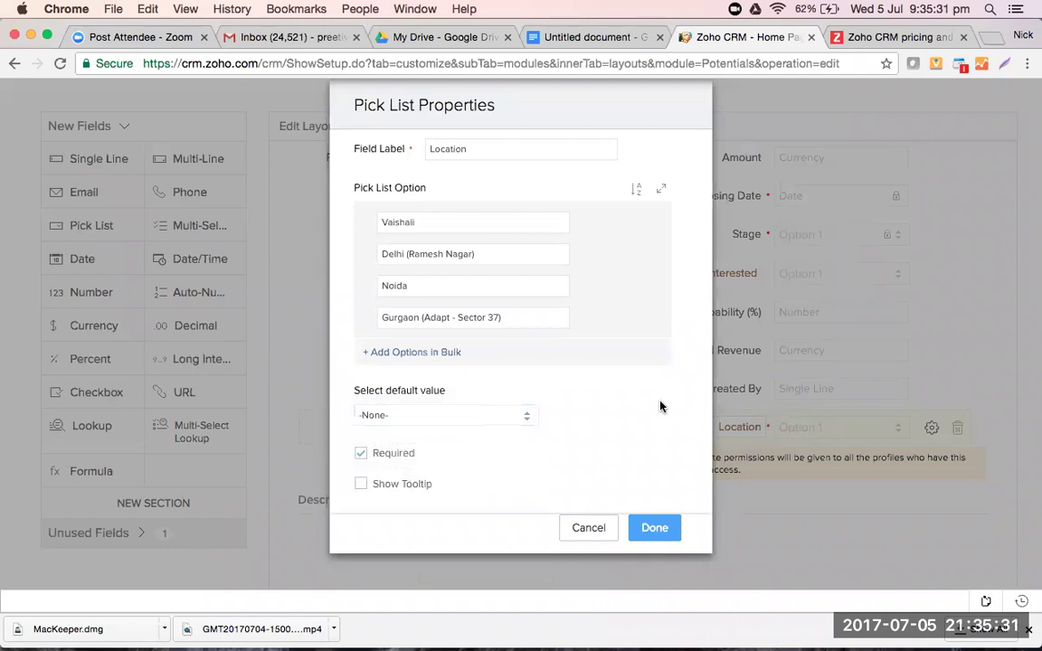
{"action": "left_click", "coordinate": [583, 528]}
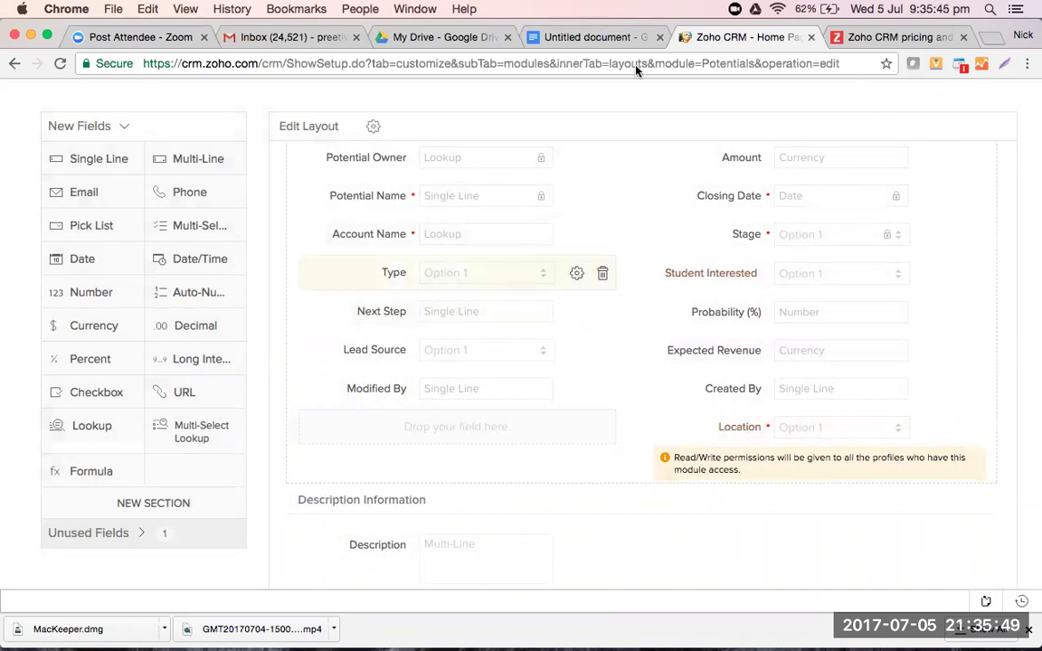
Open the Type field's Edit Properties and review its Student and Institute picklist options
{"action": "left_click", "coordinate": [576, 272]}
{"action": "left_click", "coordinate": [572, 323]}
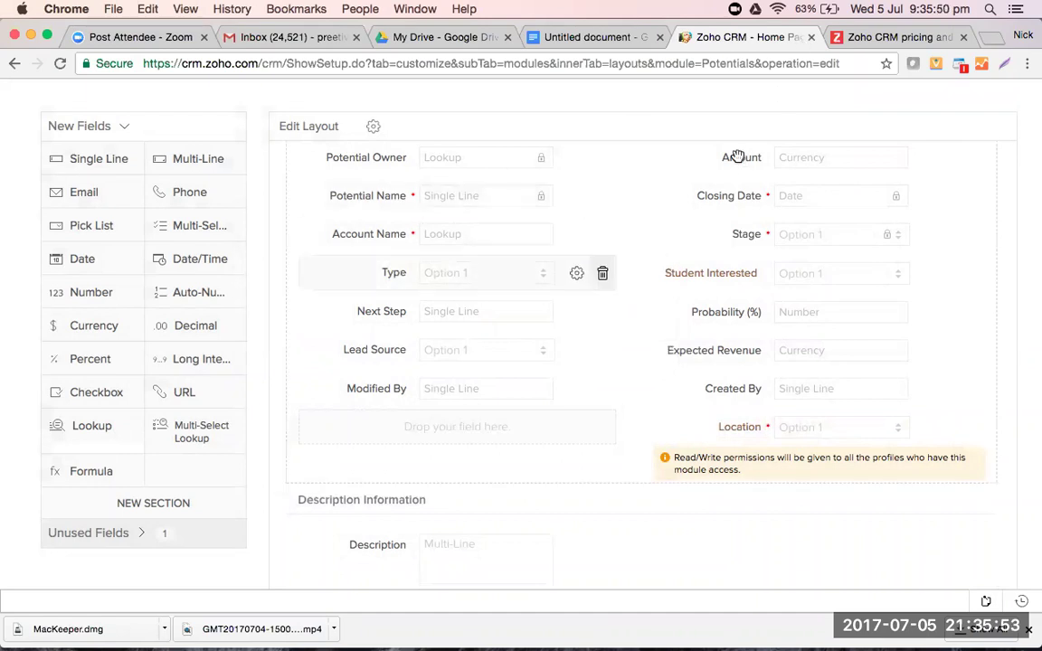
{"action": "left_click", "coordinate": [578, 276]}
{"action": "left_click", "coordinate": [610, 328]}
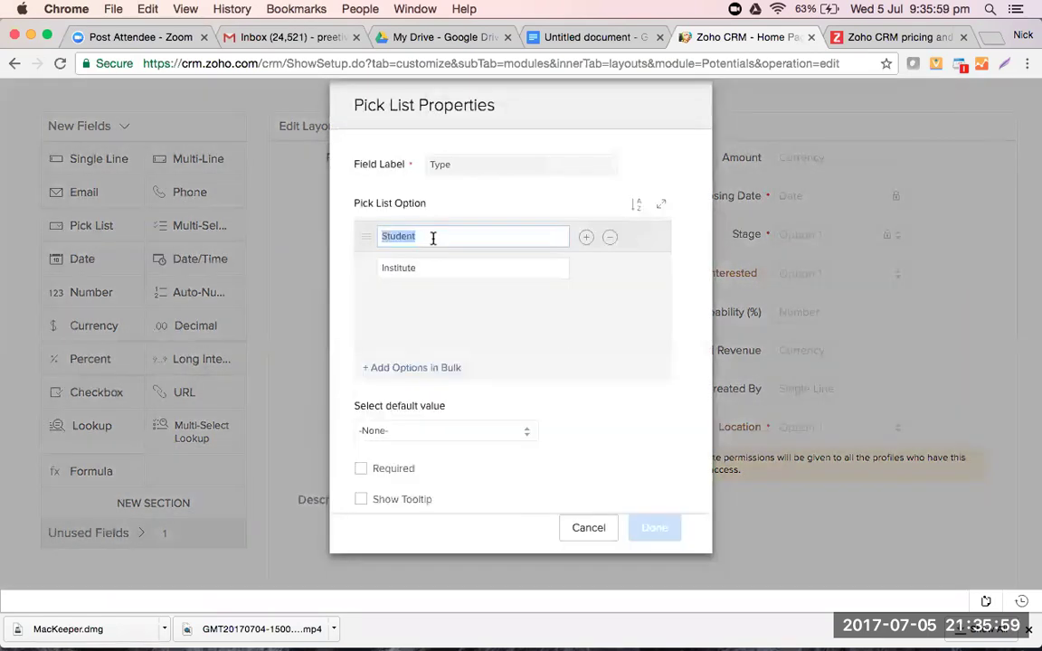
{"action": "left_click", "coordinate": [447, 265]}
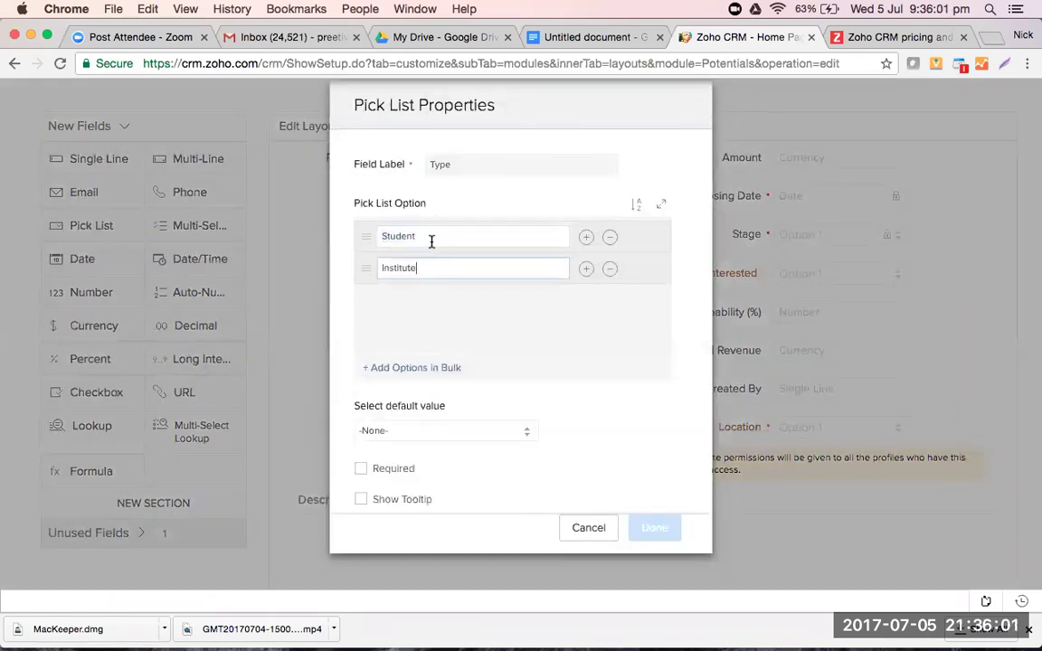
{"action": "left_click", "coordinate": [432, 239]}
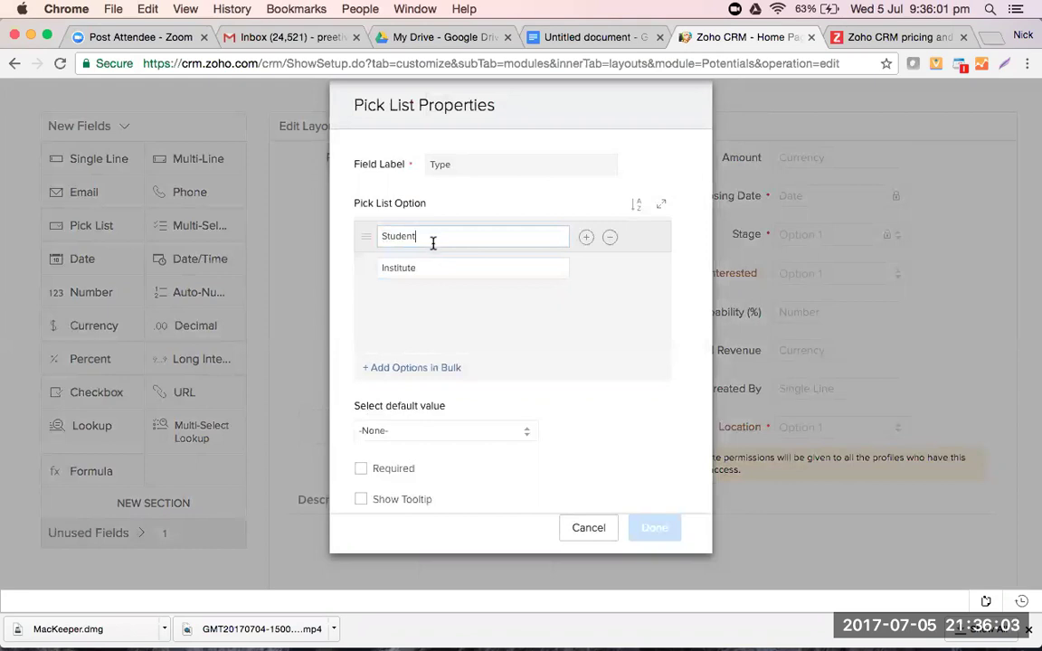
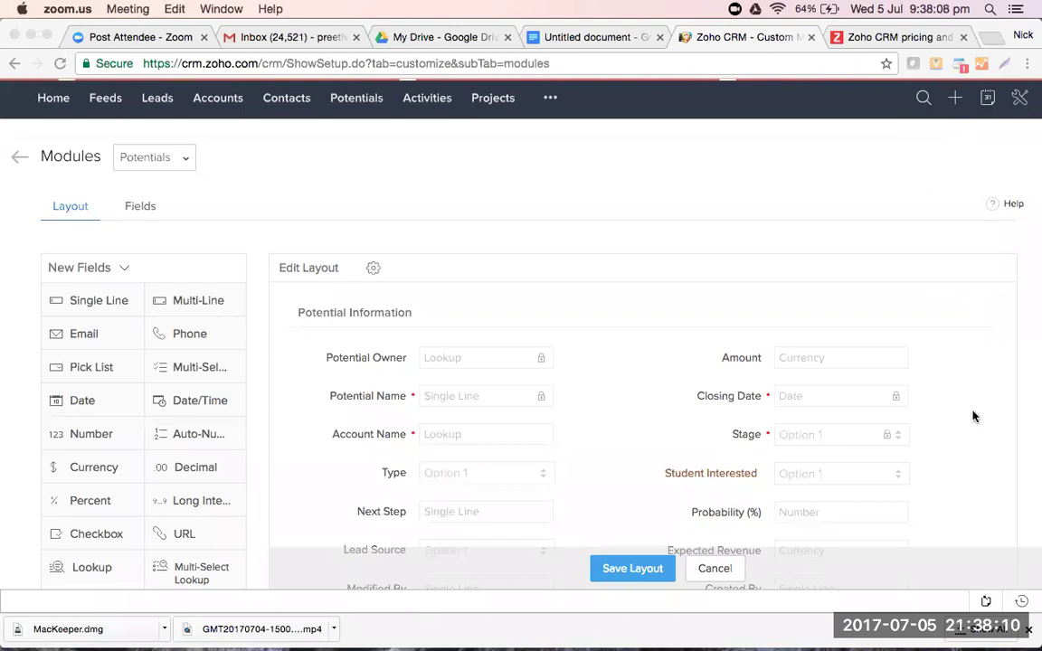
Switch to Chrome and open the Contacts records in Zoho CRM
{"action": "left_click", "coordinate": [659, 129]}
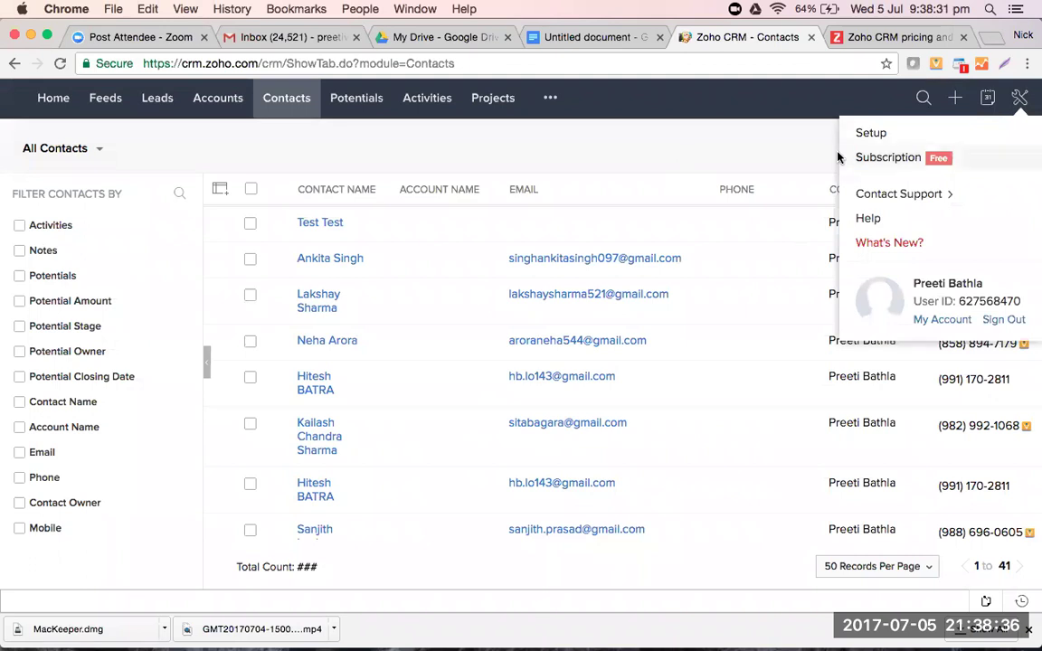
Open the Zoho CRM Setup page from the wrench menu
{"action": "left_click", "coordinate": [837, 155]}
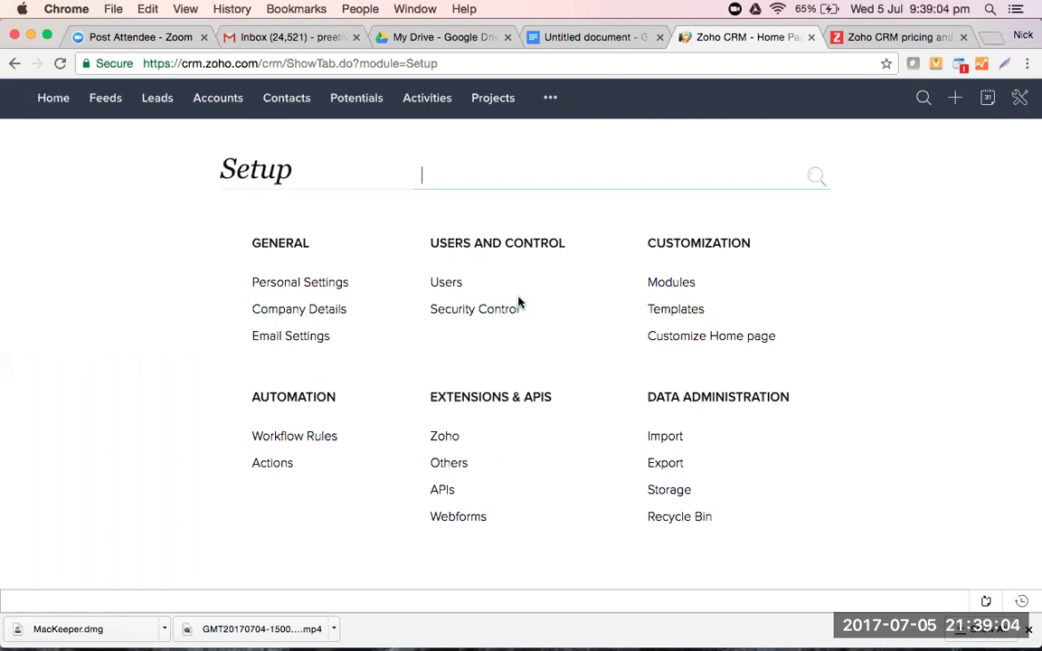
Open Modules under Customization and scroll through the list of modules
{"action": "left_click", "coordinate": [690, 286]}
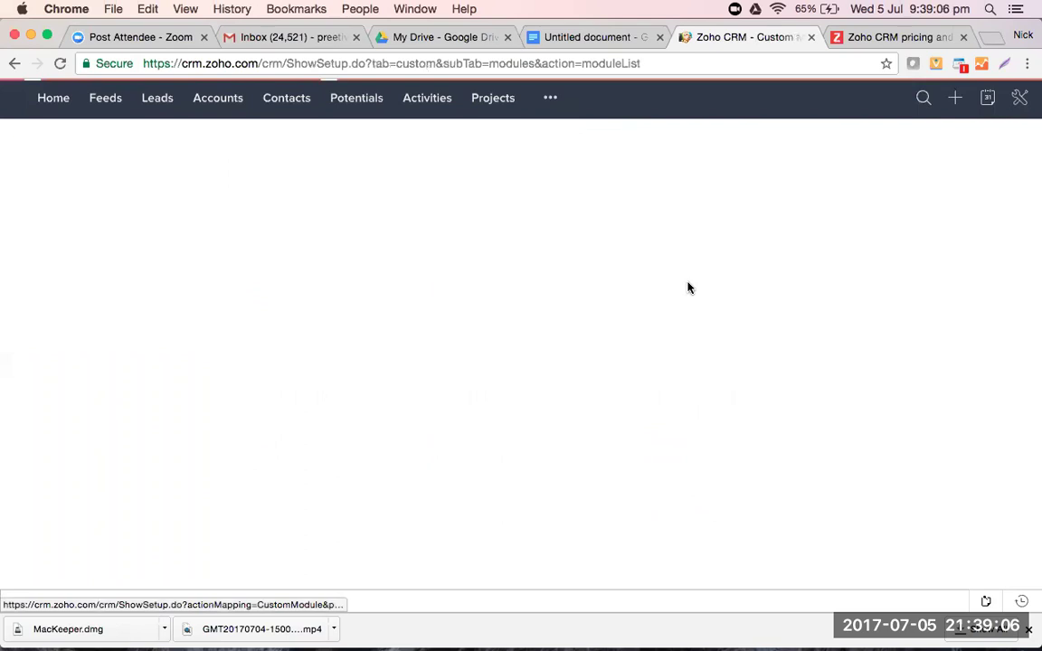
{"action": "scroll", "coordinate": [692, 451], "scroll_direction": "down", "scroll_amount": 2}
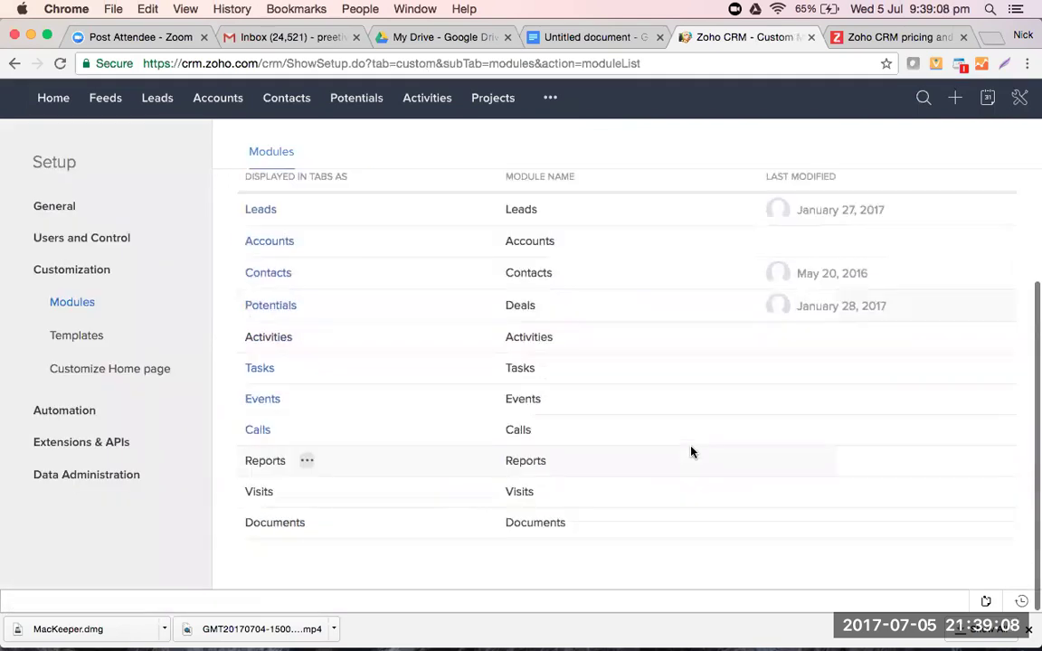
{"action": "scroll", "coordinate": [692, 453], "scroll_direction": "up", "scroll_amount": 3}
{"action": "scroll", "coordinate": [691, 453], "scroll_direction": "down", "scroll_amount": 2}
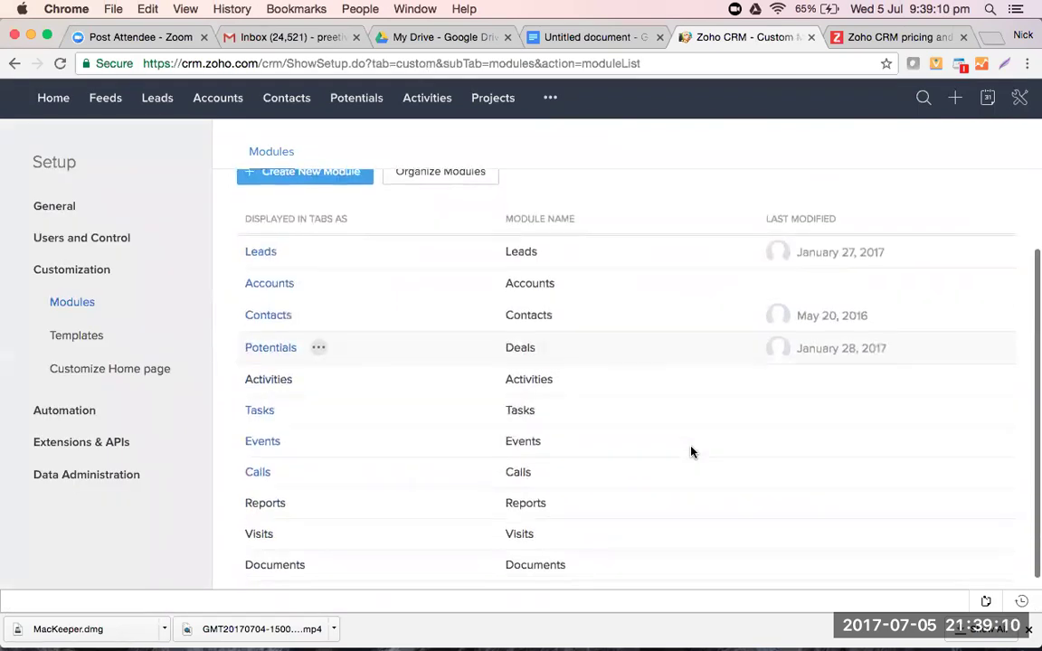
{"action": "scroll", "coordinate": [691, 452], "scroll_direction": "up", "scroll_amount": 2}
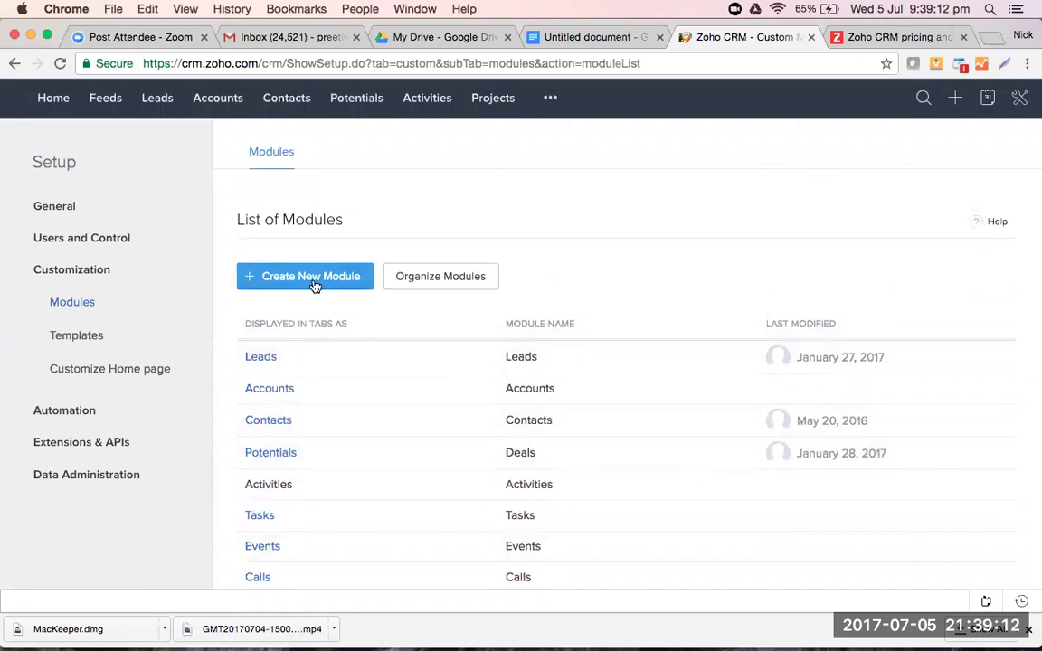
{"action": "left_click", "coordinate": [471, 280]}
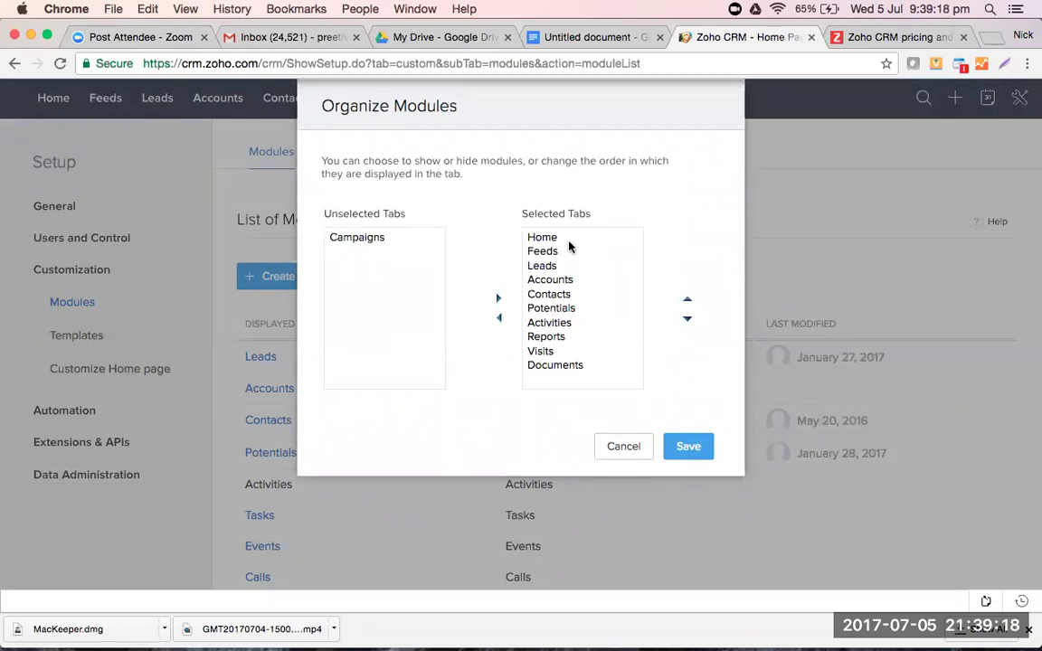
{"action": "left_click_drag", "start_coordinate": [438, 136], "coordinate": [493, 233]}
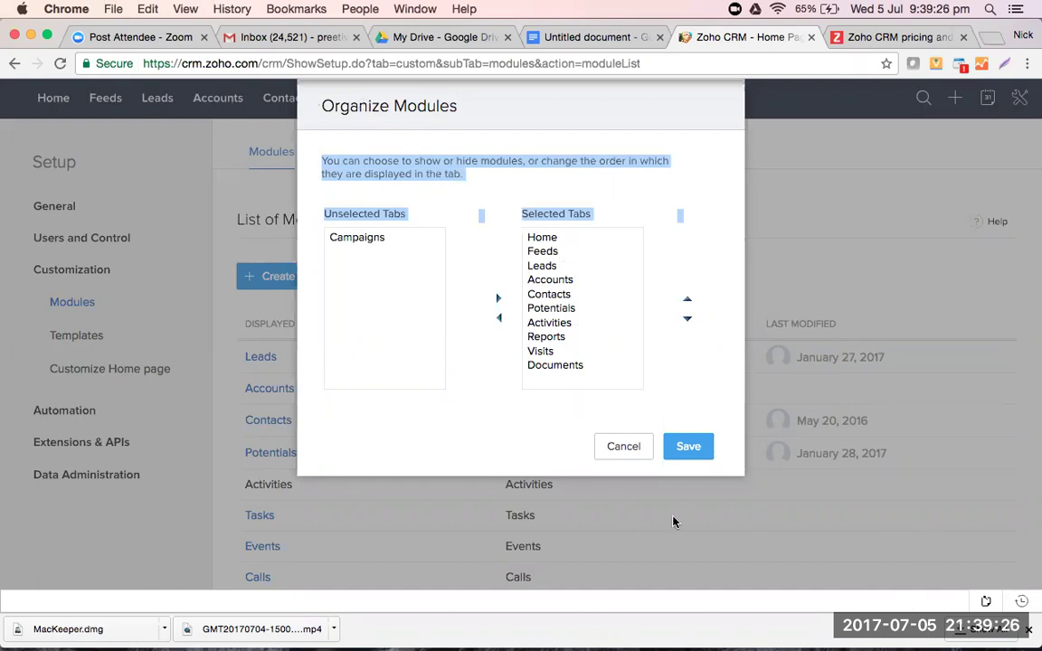
{"action": "left_click", "coordinate": [624, 452]}
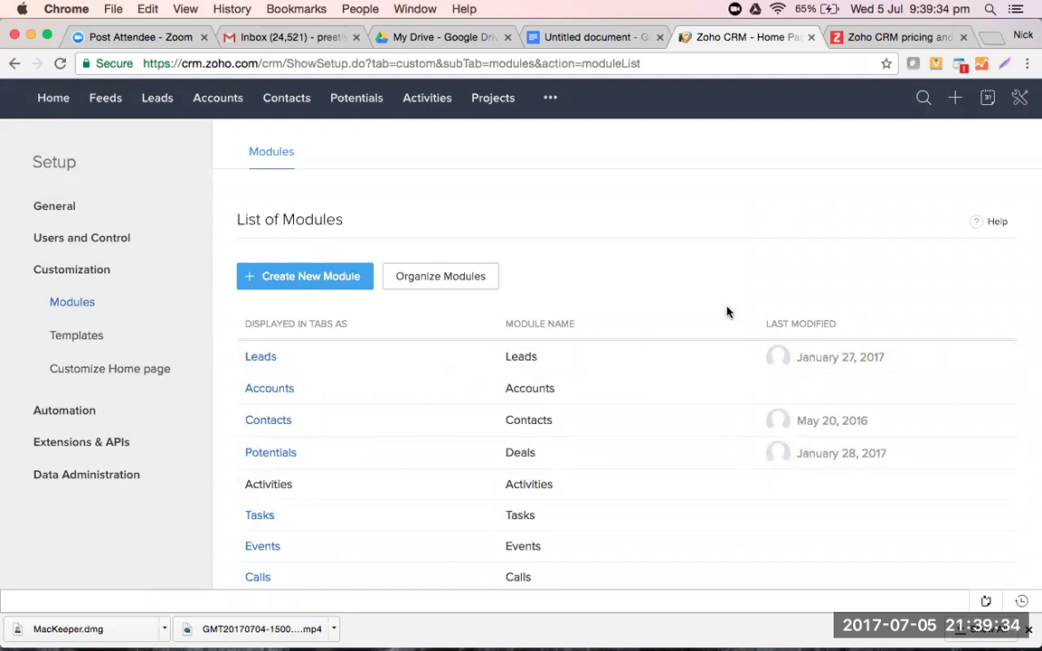
{"action": "scroll", "coordinate": [727, 312], "scroll_direction": "down", "scroll_amount": 4}
{"action": "scroll", "coordinate": [727, 313], "scroll_direction": "up", "scroll_amount": 4}
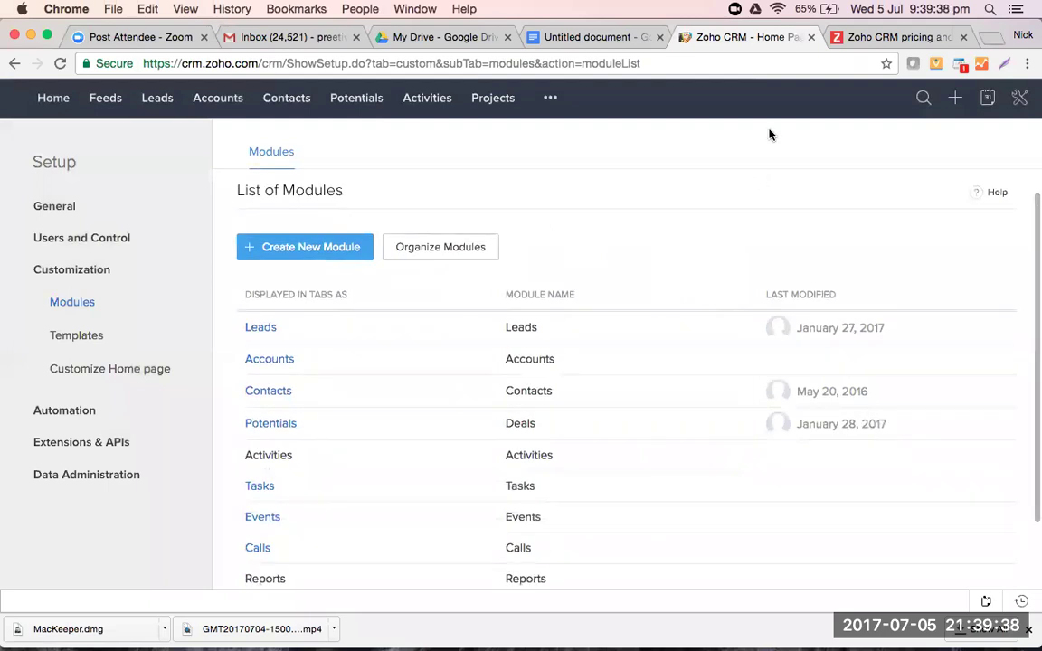
{"action": "scroll", "coordinate": [725, 273], "scroll_direction": "down", "scroll_amount": 1}
{"action": "scroll", "coordinate": [725, 273], "scroll_direction": "down", "scroll_amount": 3}
{"action": "scroll", "coordinate": [726, 272], "scroll_direction": "up", "scroll_amount": 4}
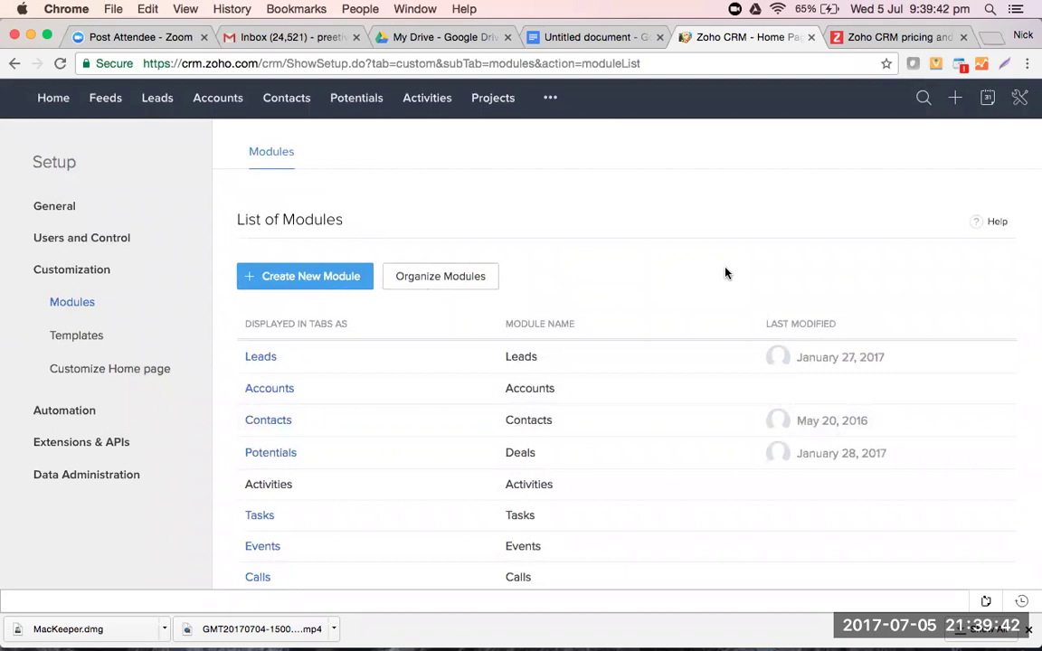
{"action": "left_click", "coordinate": [425, 277]}
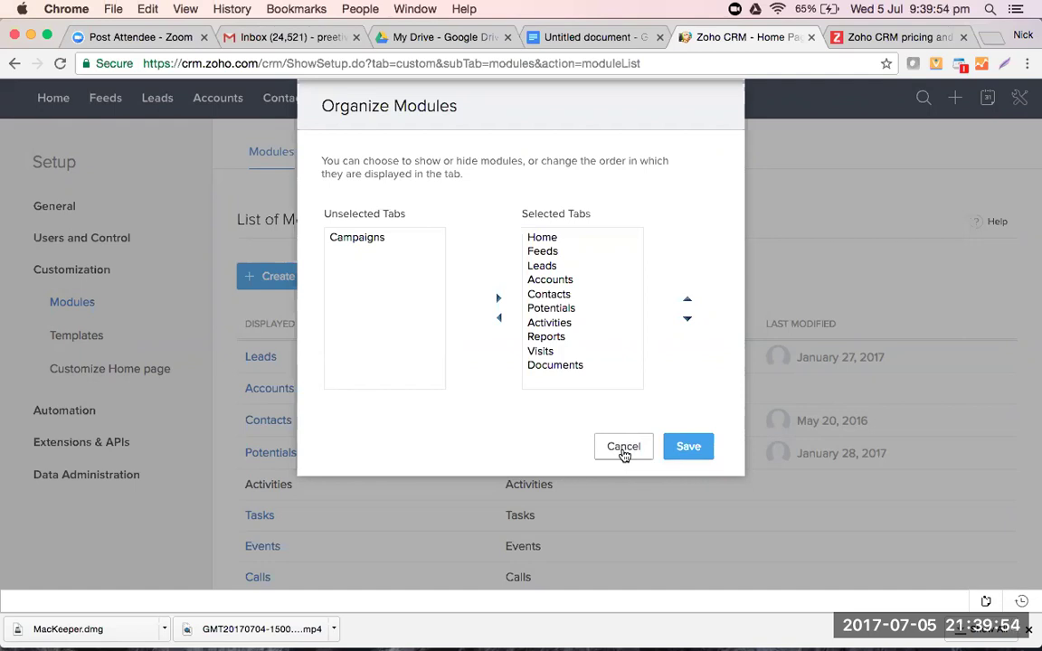
{"action": "left_click", "coordinate": [623, 453]}
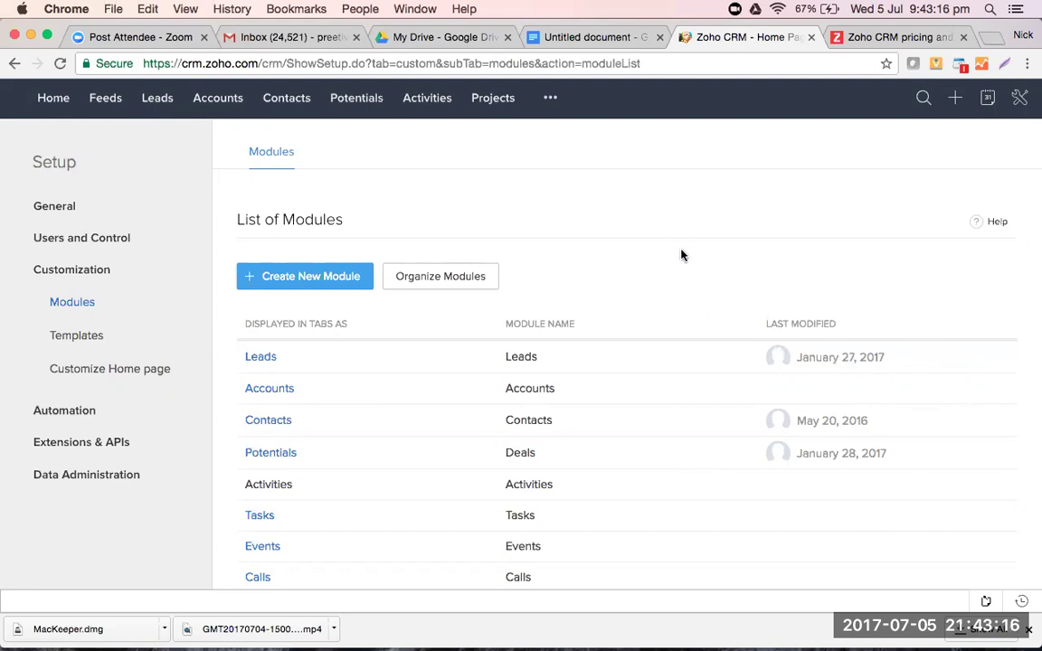
{"action": "scroll", "coordinate": [681, 249], "scroll_direction": "down", "scroll_amount": 1}
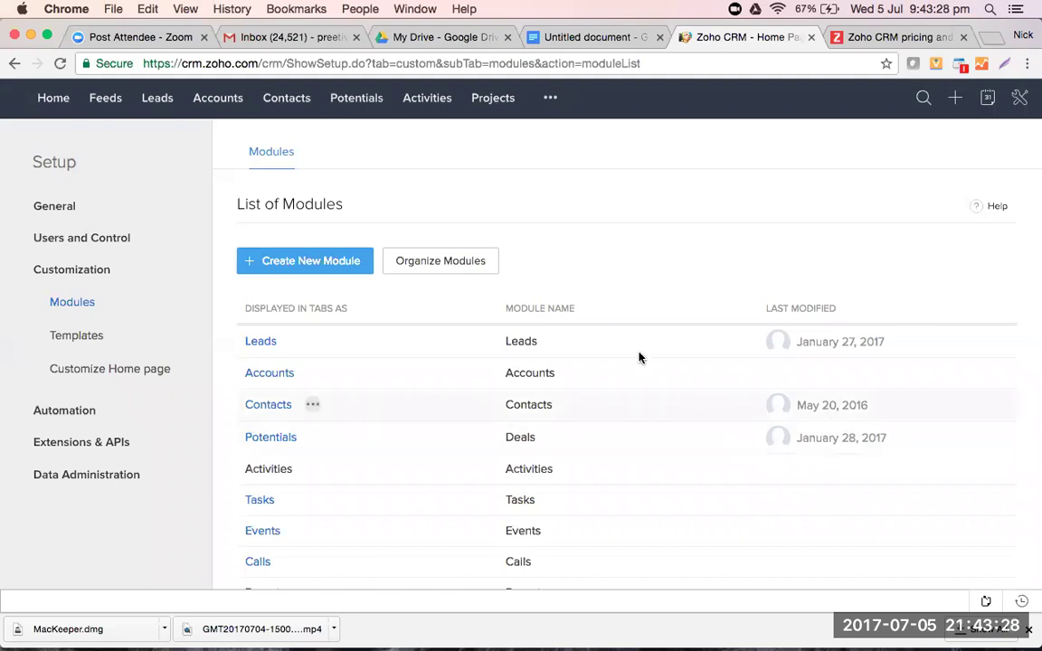
{"action": "scroll", "coordinate": [590, 266], "scroll_direction": "down", "scroll_amount": 3}
{"action": "scroll", "coordinate": [590, 266], "scroll_direction": "up", "scroll_amount": 3}
{"action": "scroll", "coordinate": [590, 266], "scroll_direction": "down", "scroll_amount": 3}
{"action": "scroll", "coordinate": [589, 265], "scroll_direction": "up", "scroll_amount": 2}
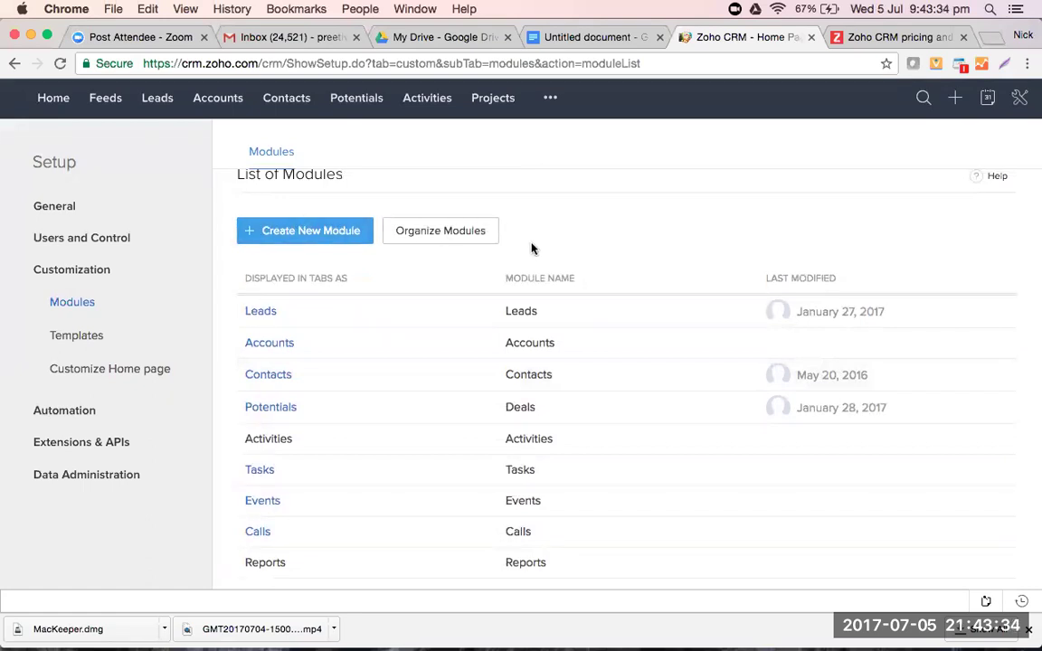
Open Users under Users and Control and view the Super Admin's details
{"action": "left_click", "coordinate": [128, 246]}
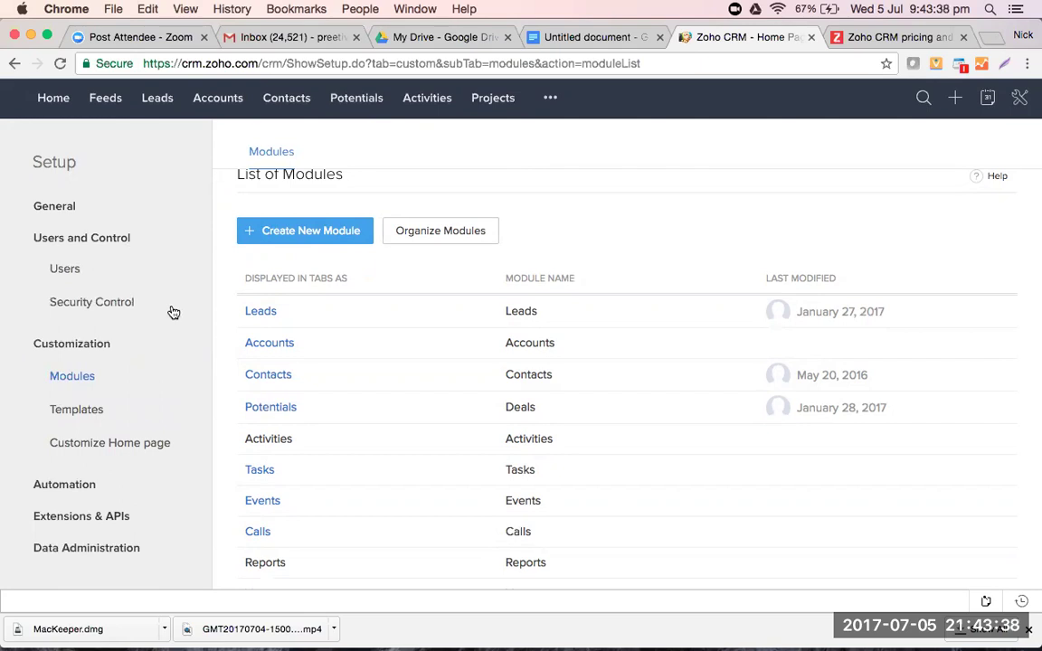
{"action": "left_click", "coordinate": [66, 270]}
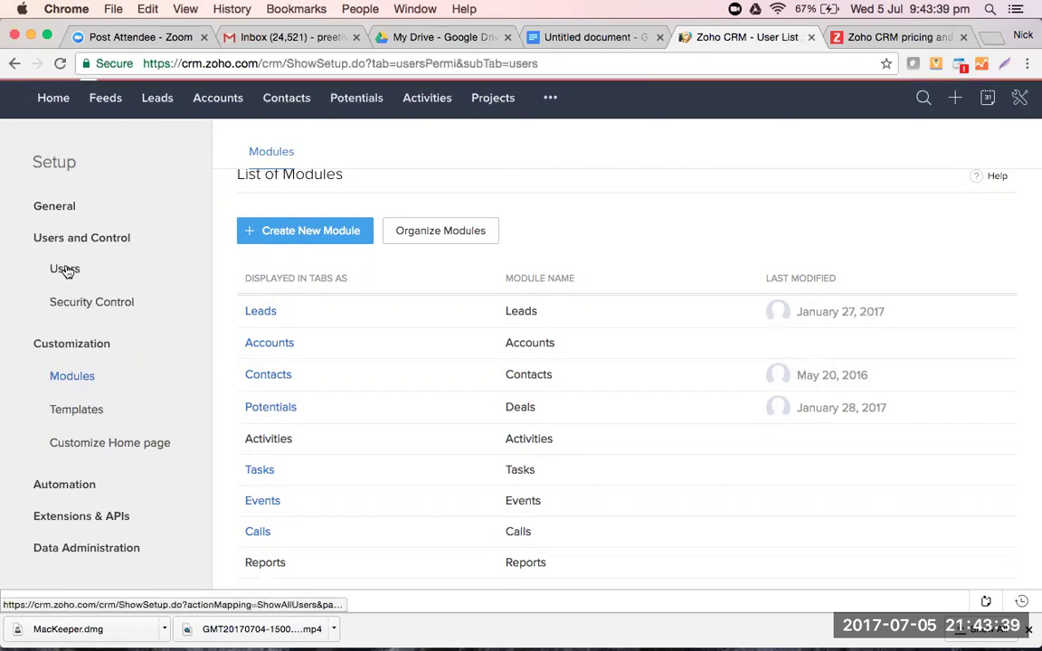
{"action": "left_click", "coordinate": [599, 273]}
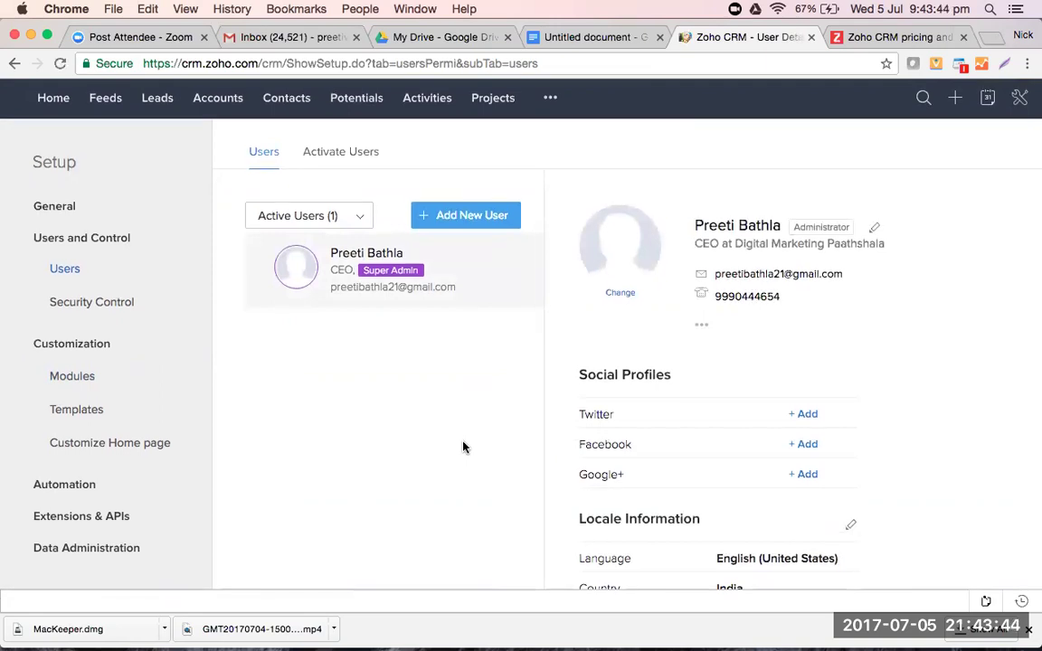
Start a new user and step through the first name, last name, e-mail and role fields
{"action": "left_click", "coordinate": [474, 217]}
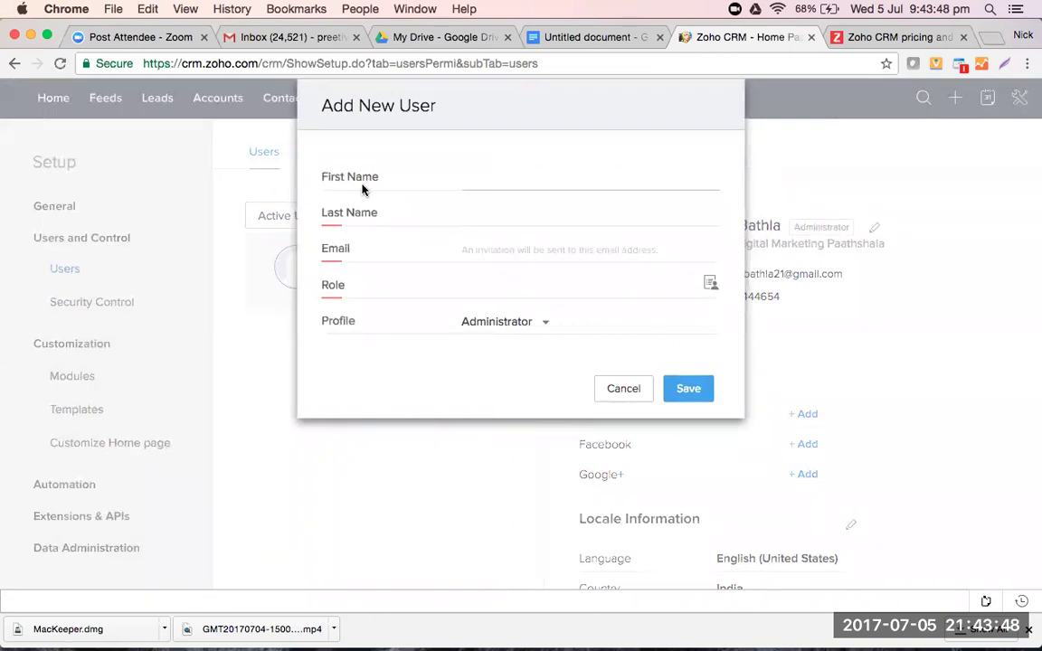
{"action": "left_click", "coordinate": [521, 173]}
{"action": "left_click", "coordinate": [522, 211]}
{"action": "left_click", "coordinate": [527, 250]}
{"action": "left_click", "coordinate": [528, 294]}
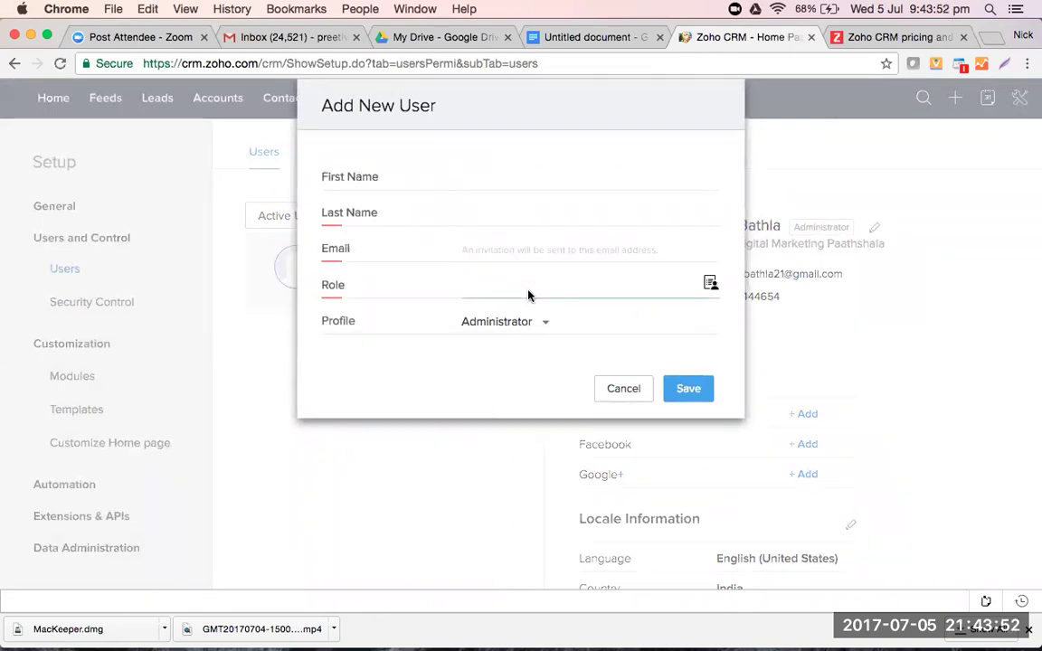
Browse the Roles list and Administrator/Standard profile choices, then cancel the new user
{"action": "left_click", "coordinate": [650, 291]}
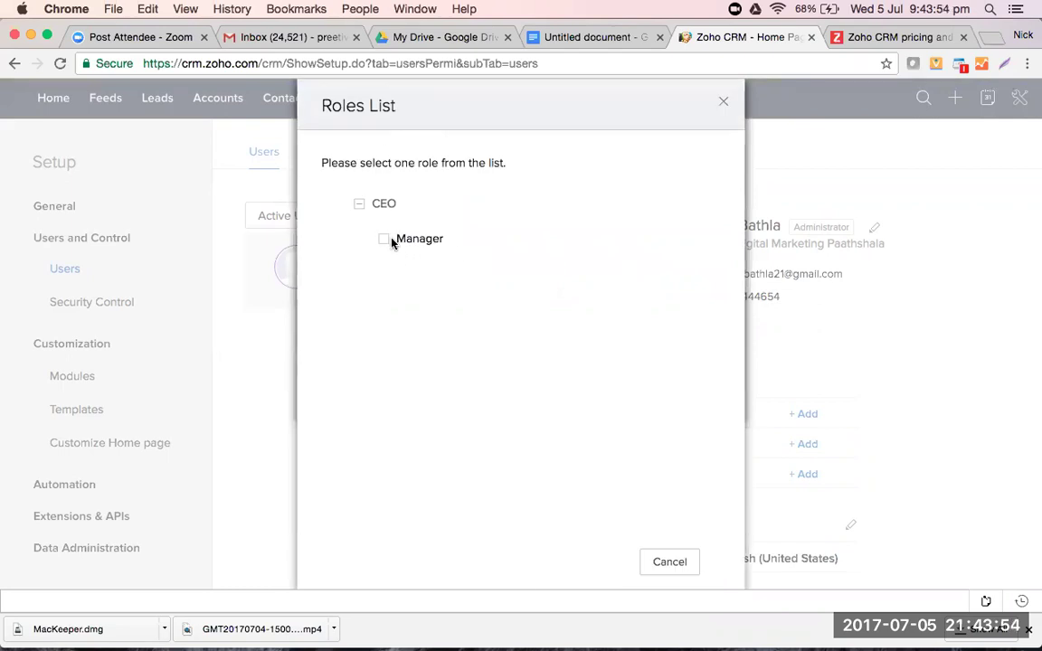
{"action": "left_click", "coordinate": [670, 562]}
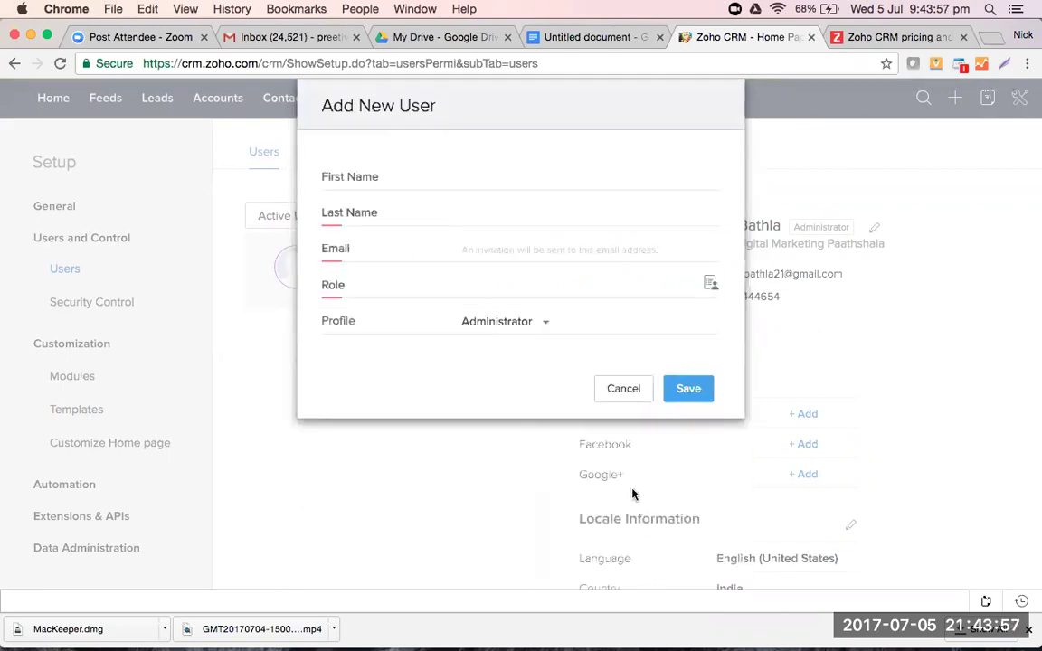
{"action": "left_click", "coordinate": [549, 324]}
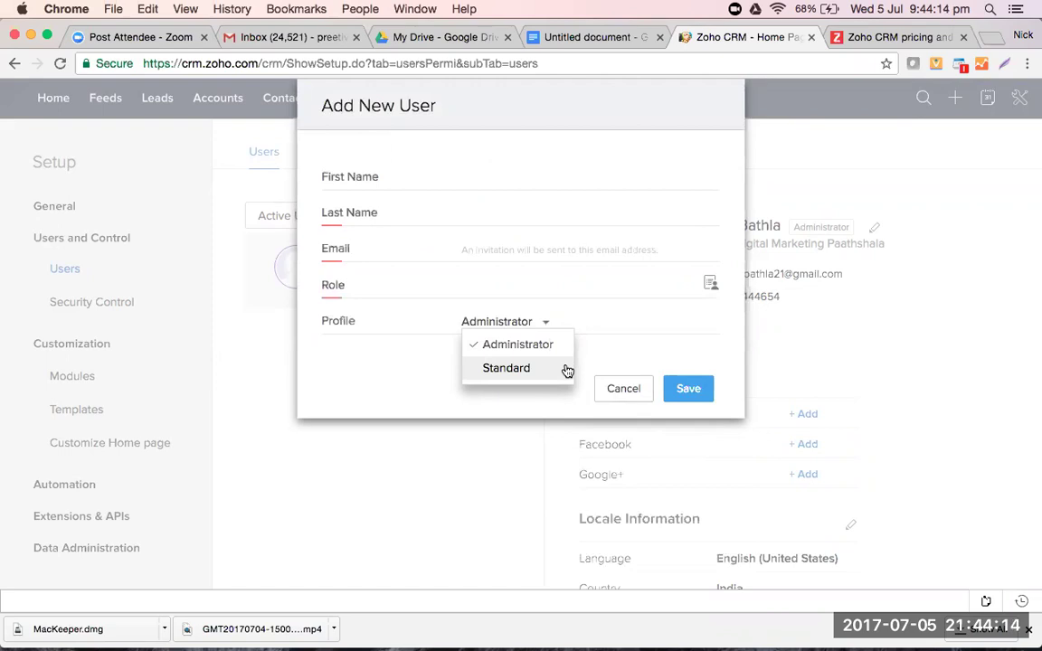
{"action": "left_click", "coordinate": [624, 388]}
{"action": "left_click", "coordinate": [623, 388]}
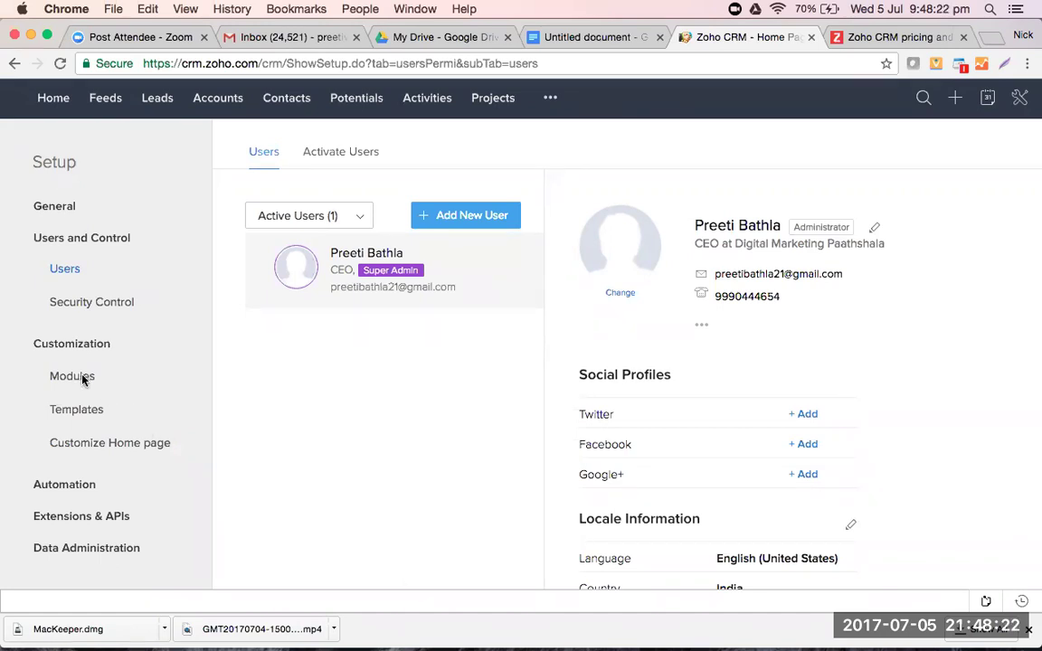
Open Workflow Rules under Automation and start a new rule
{"action": "left_click", "coordinate": [80, 493]}
{"action": "left_click", "coordinate": [91, 515]}
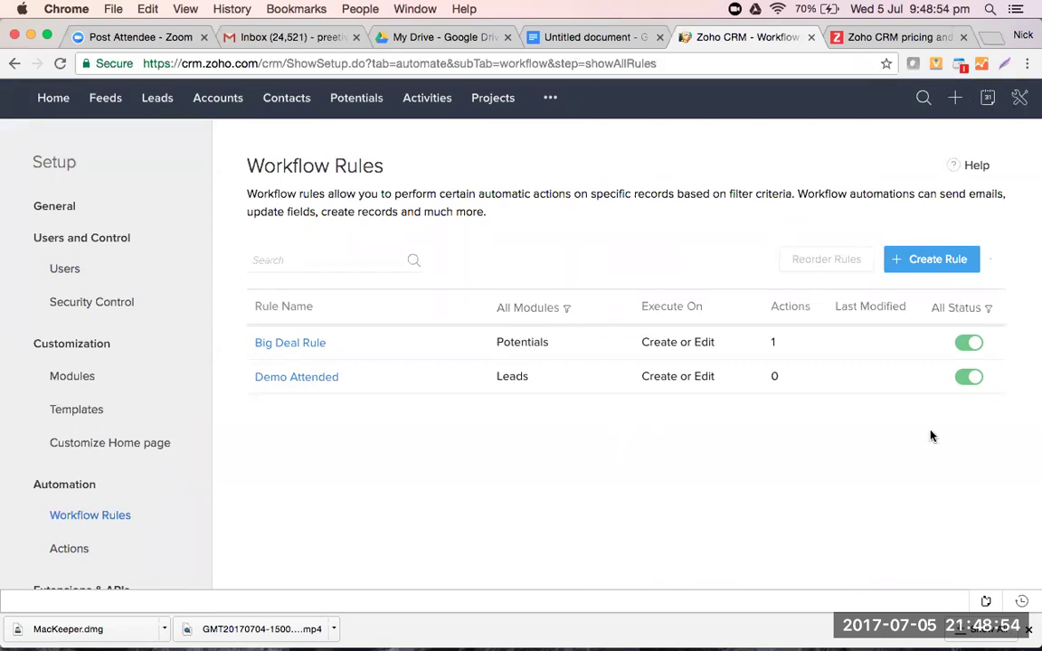
{"action": "left_click", "coordinate": [942, 260]}
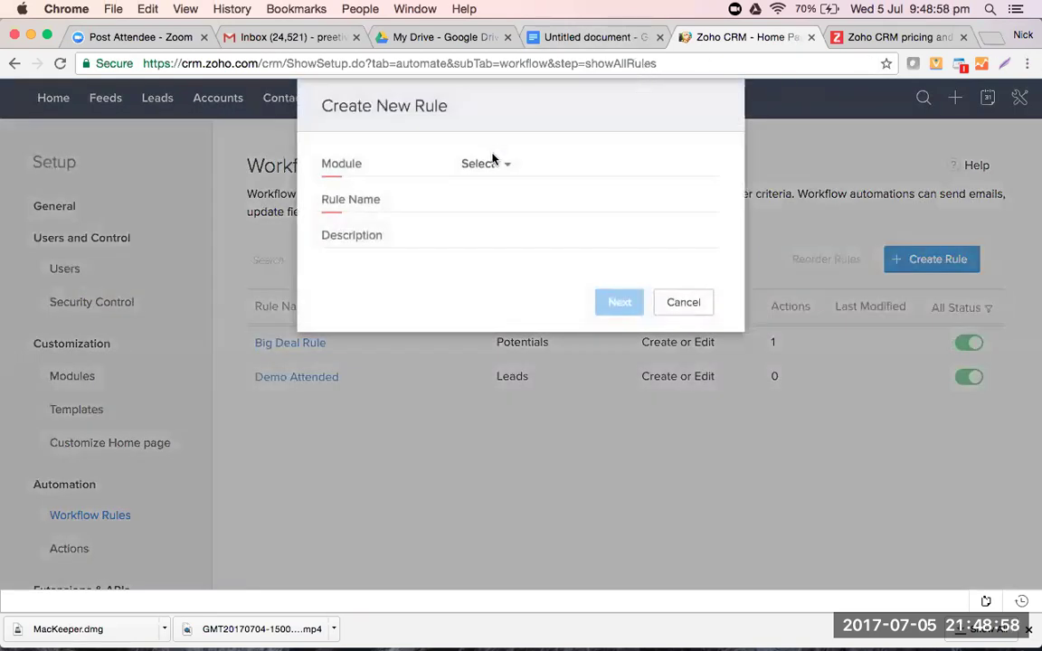
Set the rule's module to Leads, name it 'Update Demo Attended', then cancel it
{"action": "left_click", "coordinate": [496, 163]}
{"action": "left_click", "coordinate": [497, 210]}
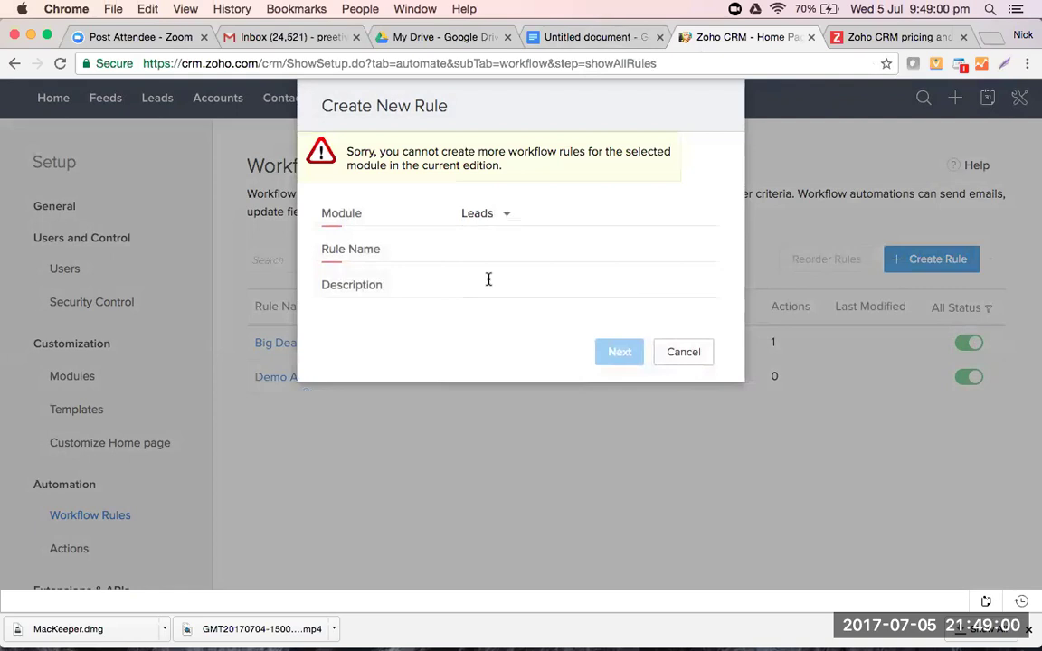
{"action": "left_click", "coordinate": [497, 248]}
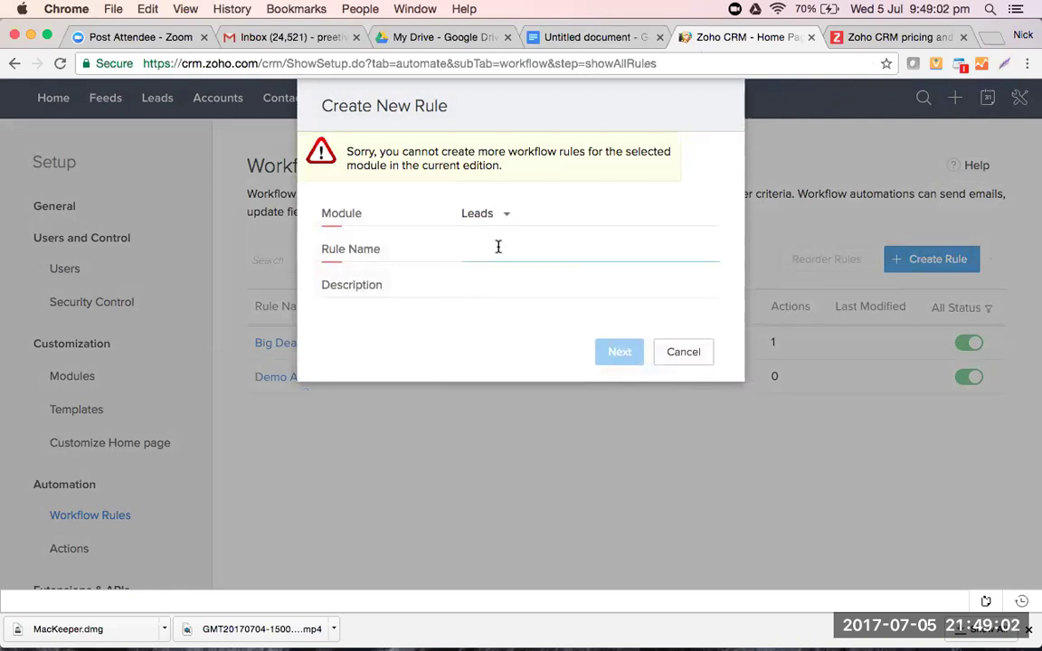
{"action": "type", "text": "Update Demo "}
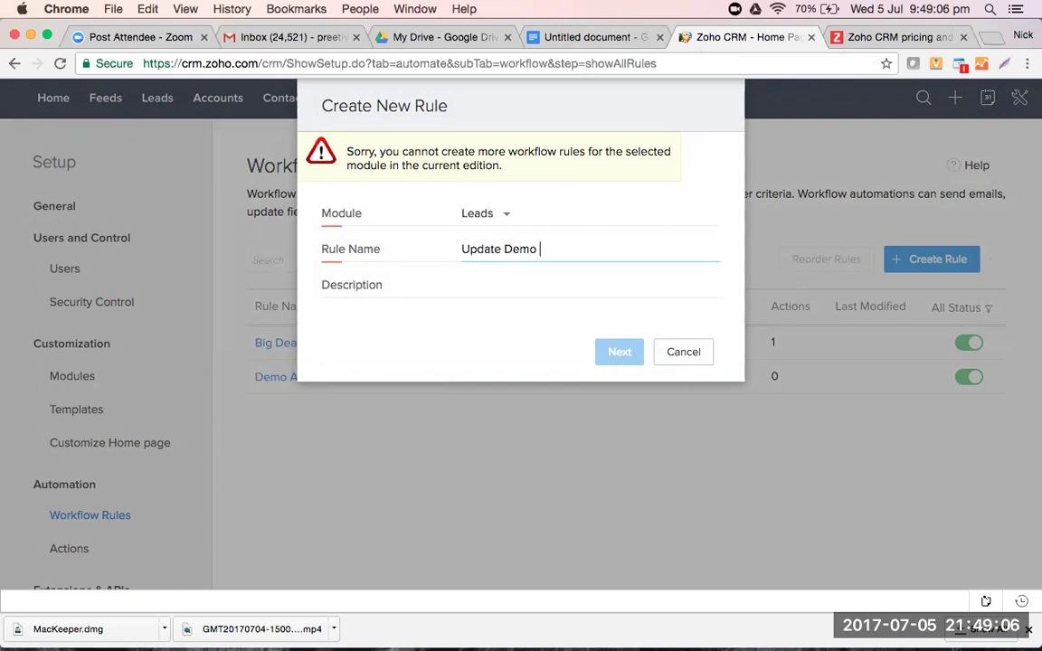
{"action": "type", "text": "Attended"}
{"action": "left_click", "coordinate": [537, 297]}
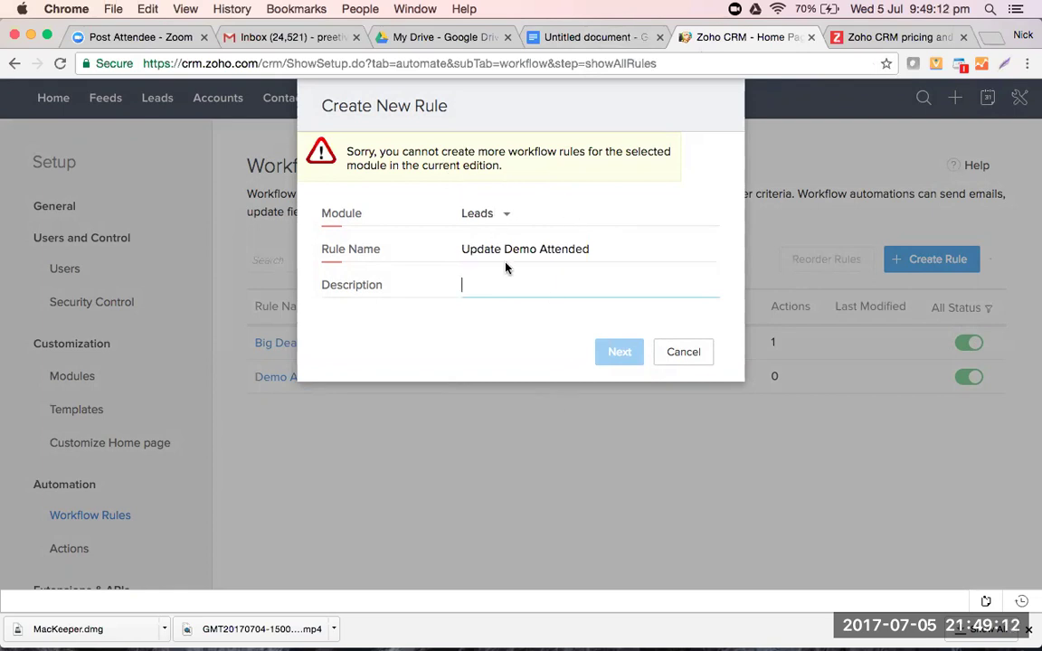
{"action": "left_click", "coordinate": [703, 355]}
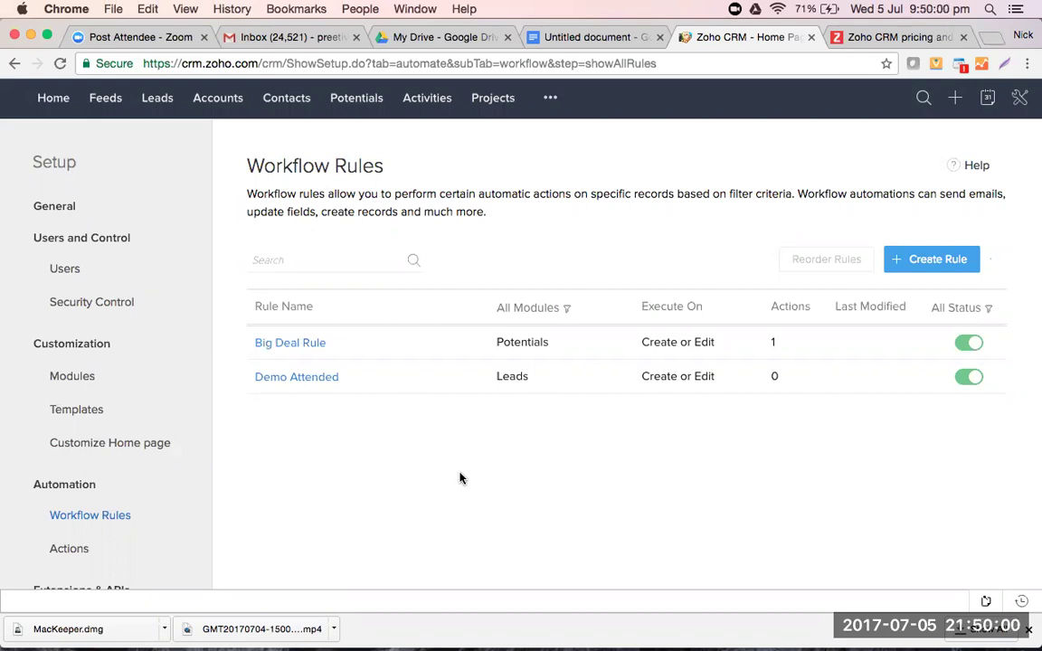
{"action": "scroll", "coordinate": [111, 543], "scroll_direction": "down", "scroll_amount": 1}
{"action": "scroll", "coordinate": [112, 561], "scroll_direction": "up", "scroll_amount": 1}
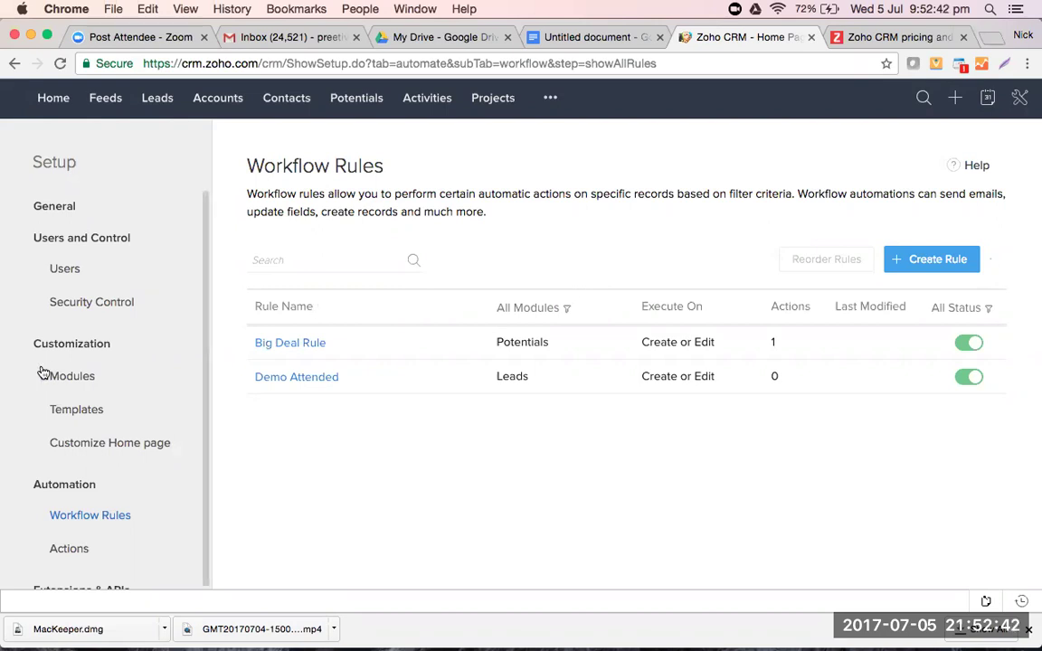
Scroll the Setup sidebar down to the Extensions & APIs section
{"action": "scroll", "coordinate": [37, 326], "scroll_direction": "down", "scroll_amount": 1}
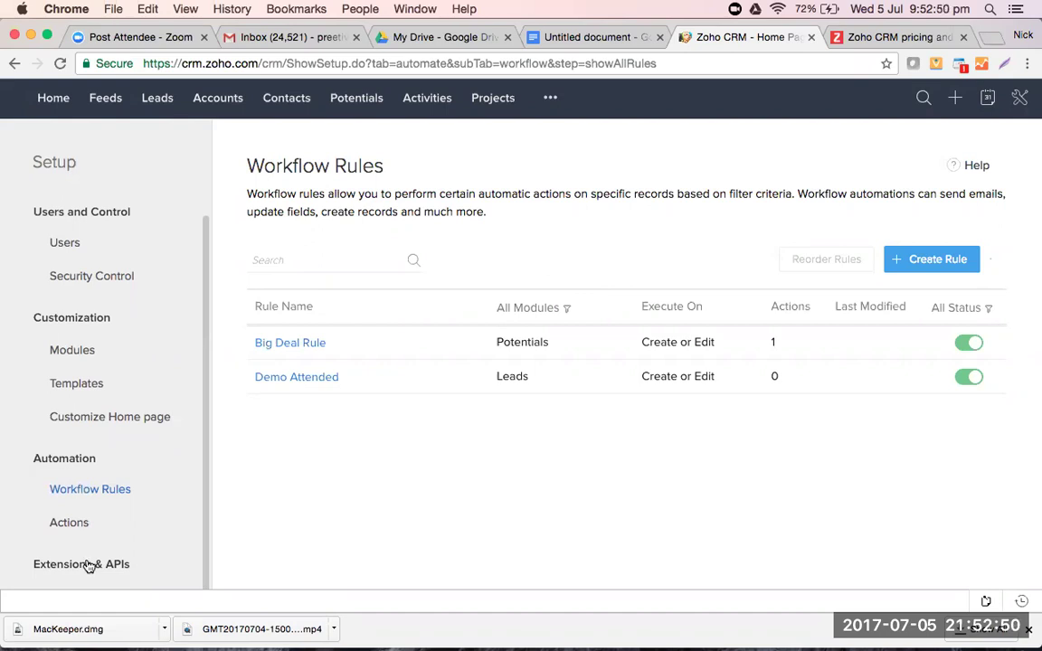
{"action": "scroll", "coordinate": [87, 566], "scroll_direction": "down", "scroll_amount": 3}
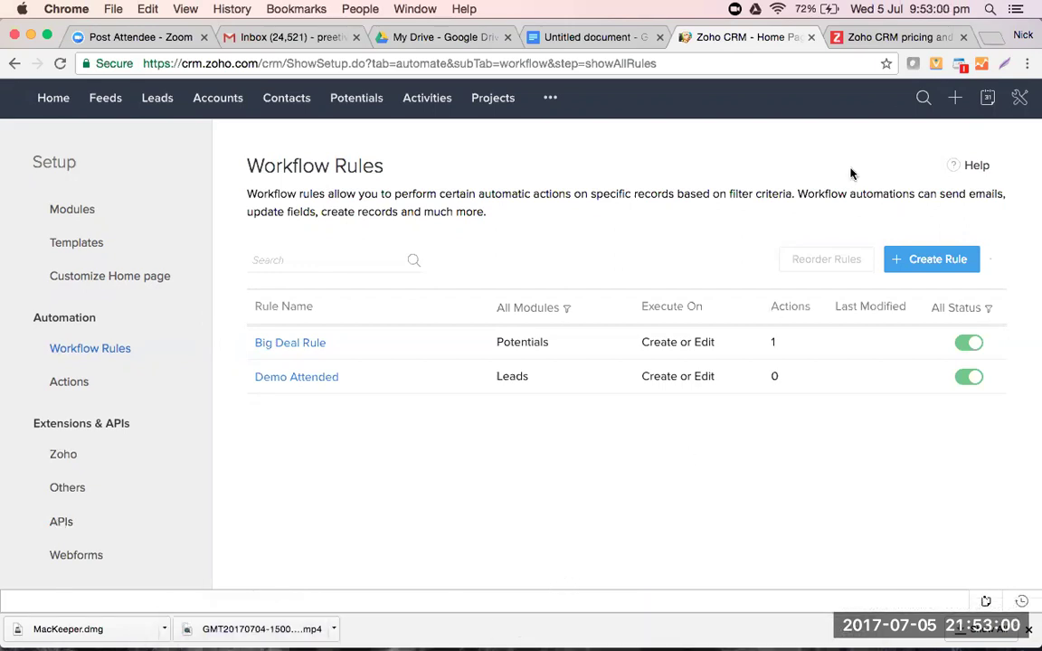
In a new tab, go to google.co.in and search for 'API'
{"action": "left_click", "coordinate": [998, 38]}
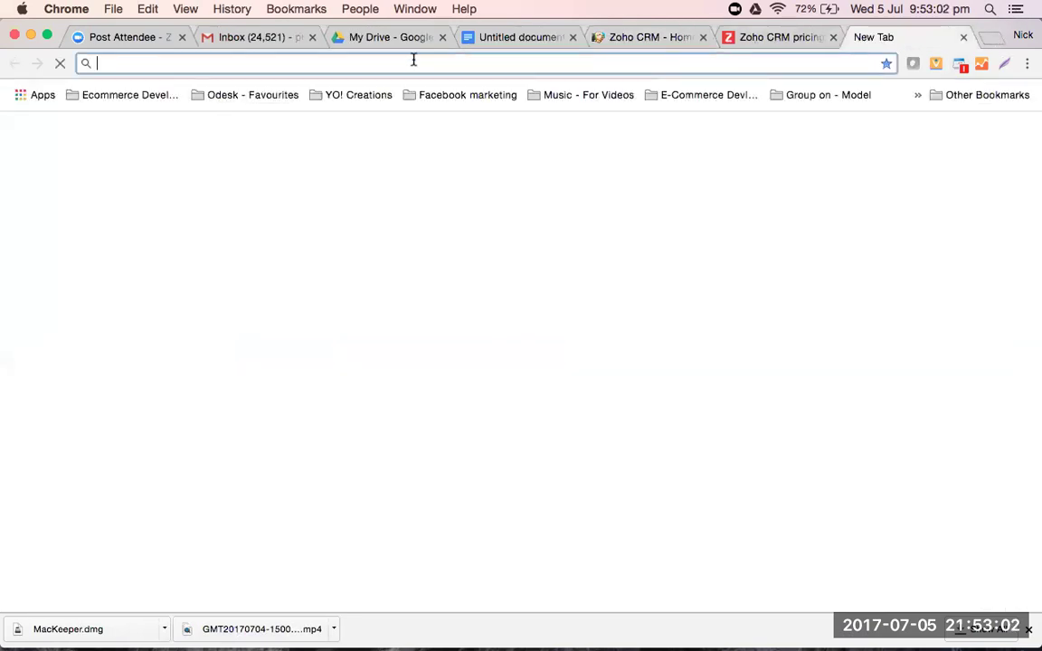
{"action": "type", "text": "go"}
{"action": "key", "text": "Return"}
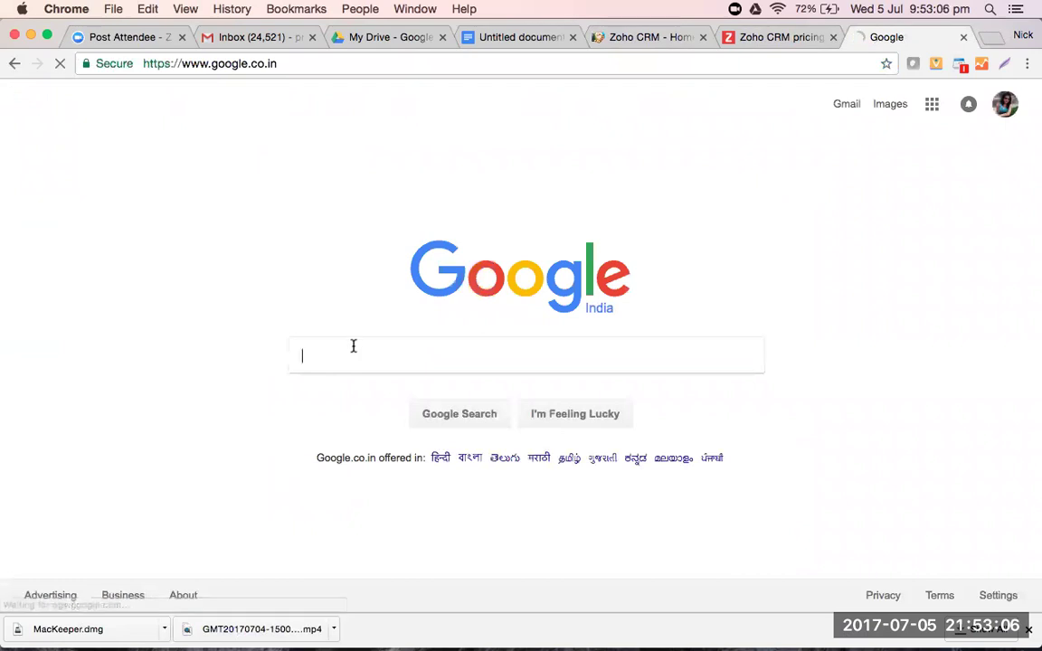
{"action": "left_click", "coordinate": [354, 351]}
{"action": "type", "text": "API"}
{"action": "key", "text": "Return"}
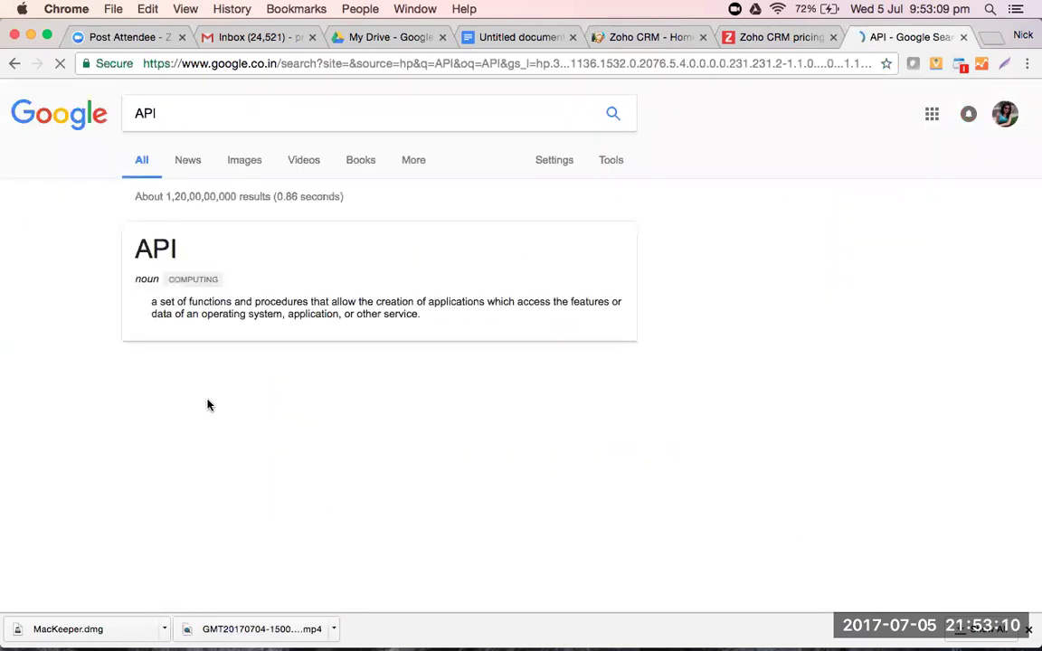